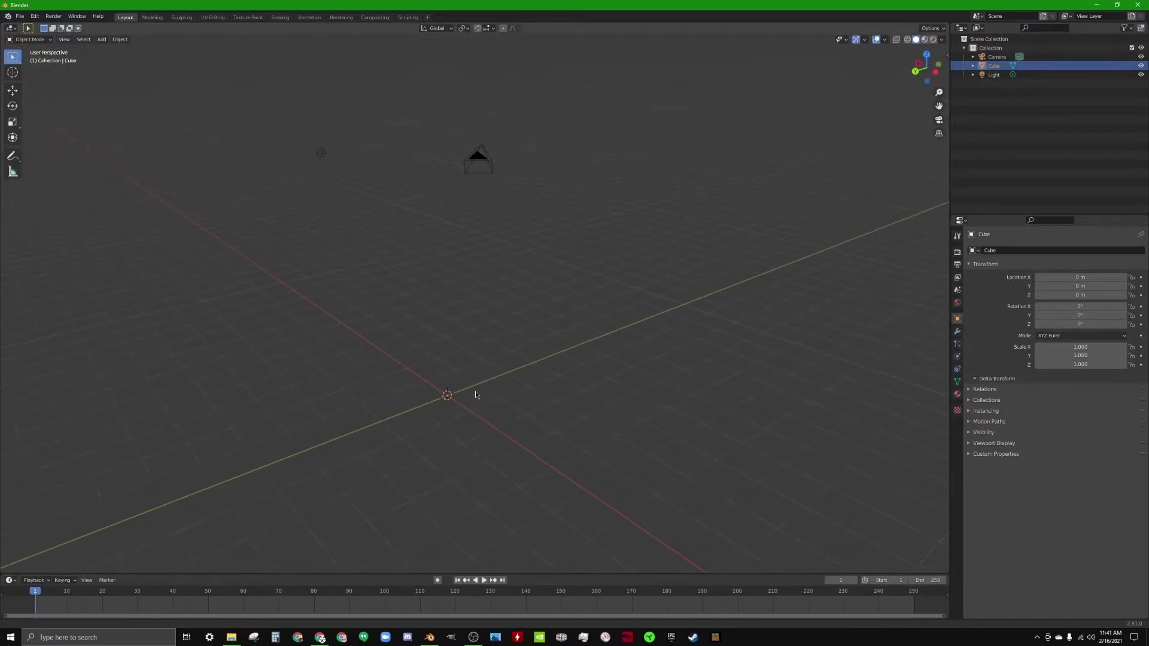
- Add a cube mesh at the world origin and view it from the top
{"action": "key", "text": "shift+a"}
{"action": "mouse_move", "coordinate": [474, 393]}
{"action": "left_click", "coordinate": [530, 402]}
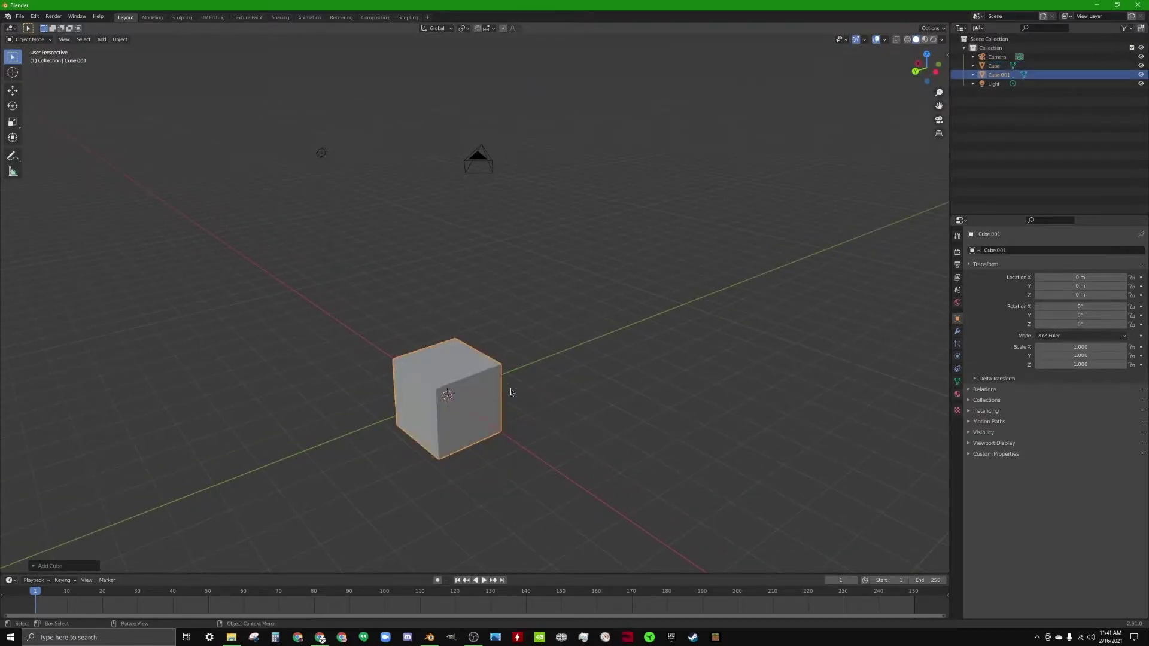
{"action": "key", "text": "KP_7"}
{"action": "scroll", "coordinate": [494, 264], "scroll_direction": "up", "scroll_amount": 6}
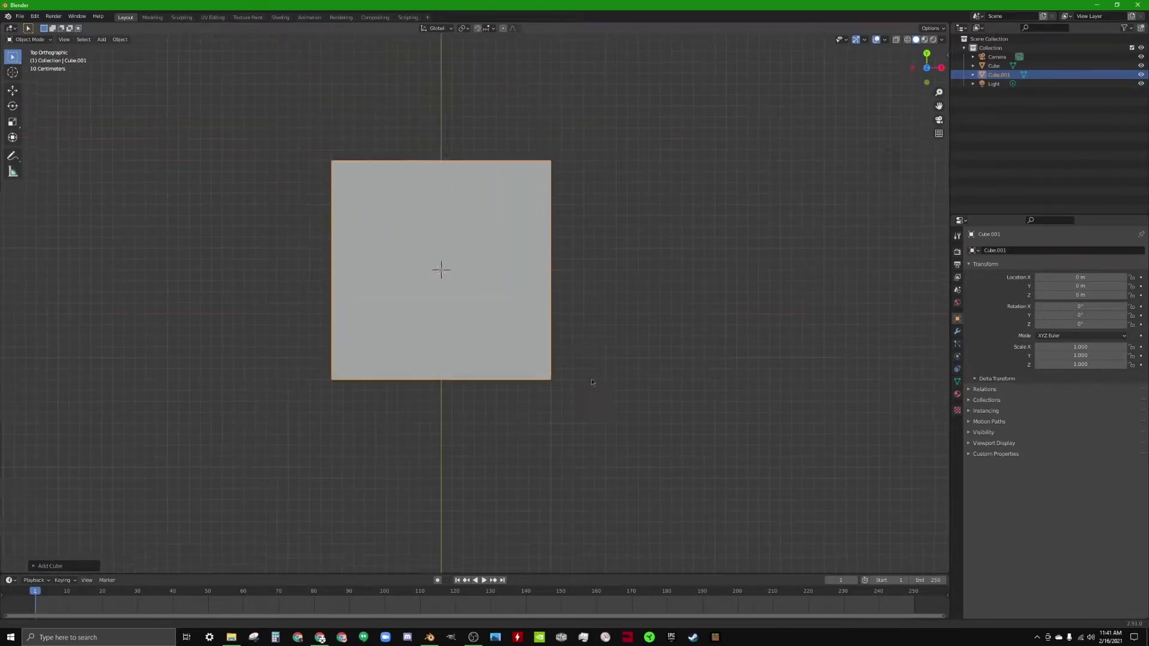
{"action": "scroll", "coordinate": [605, 347], "scroll_direction": "down", "scroll_amount": 4}
{"action": "key", "text": "shift+a"}
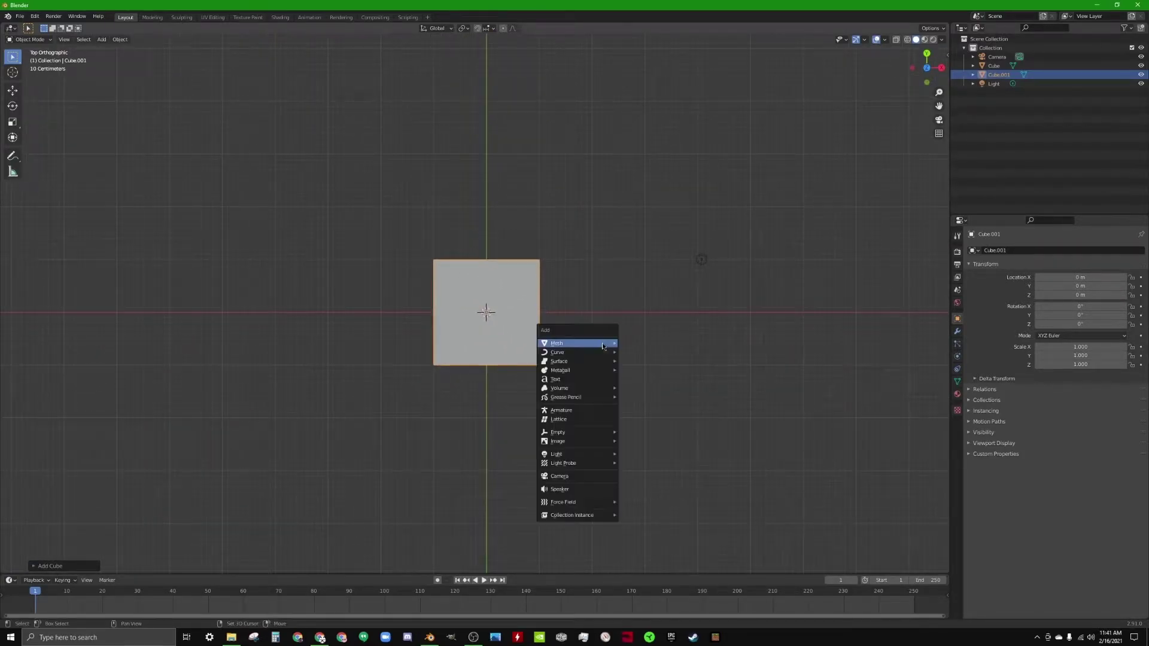
{"action": "key", "text": "Escape"}
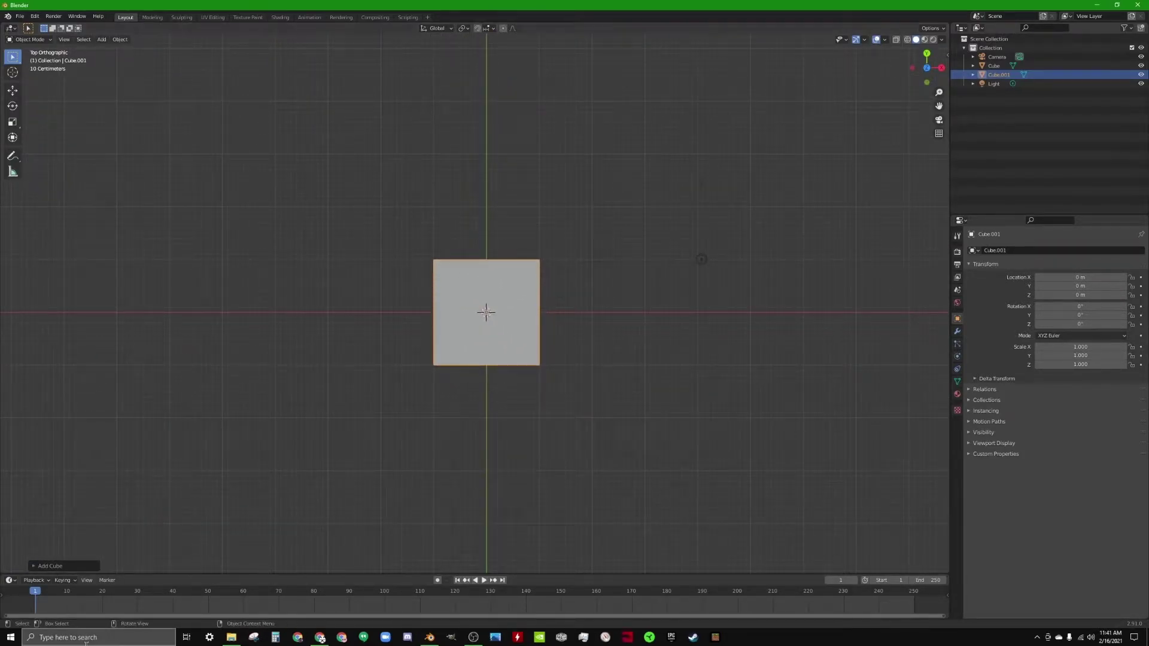
- Bring the App Icon reference picture from the Icon REFERENCES folder into the top view as a reference image
{"action": "left_click", "coordinate": [231, 637]}
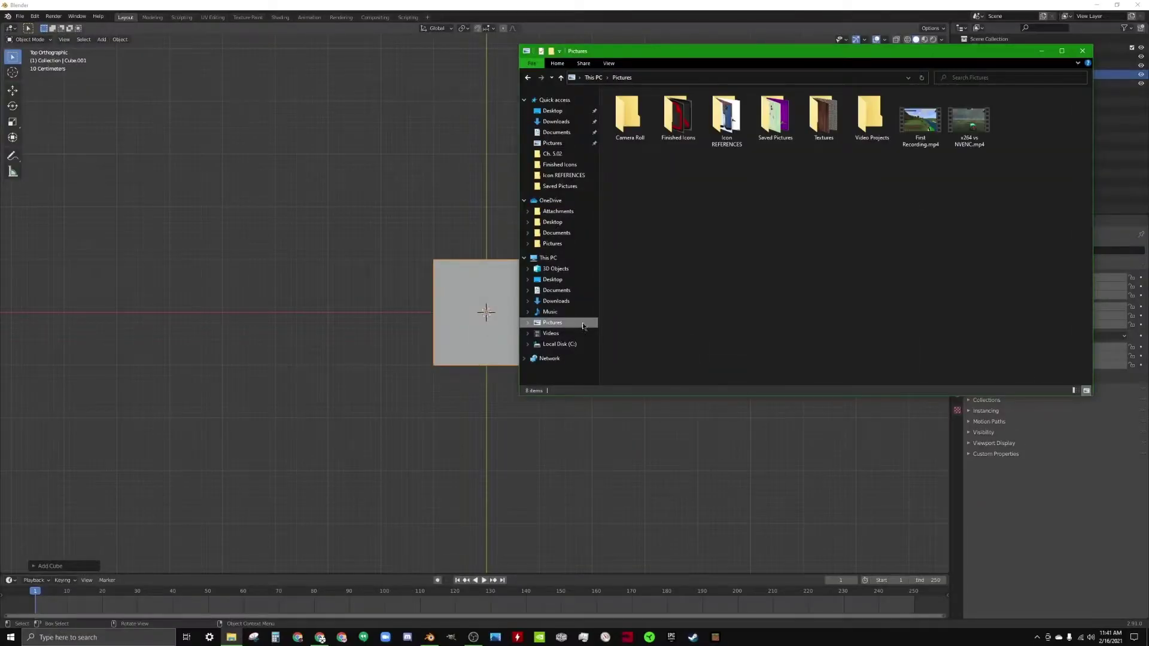
{"action": "left_click_drag", "start_coordinate": [678, 120], "coordinate": [251, 317]}
{"action": "left_click", "coordinate": [1083, 51]}
{"action": "scroll", "coordinate": [748, 240], "scroll_direction": "up", "scroll_amount": 4}
{"action": "middle_click_drag", "start_coordinate": [680, 262], "coordinate": [890, 257], "text": "shift"}
- Move the new cube over the centre of the large rounded icon in the reference image
{"action": "left_click", "coordinate": [728, 264]}
{"action": "key", "text": "g"}
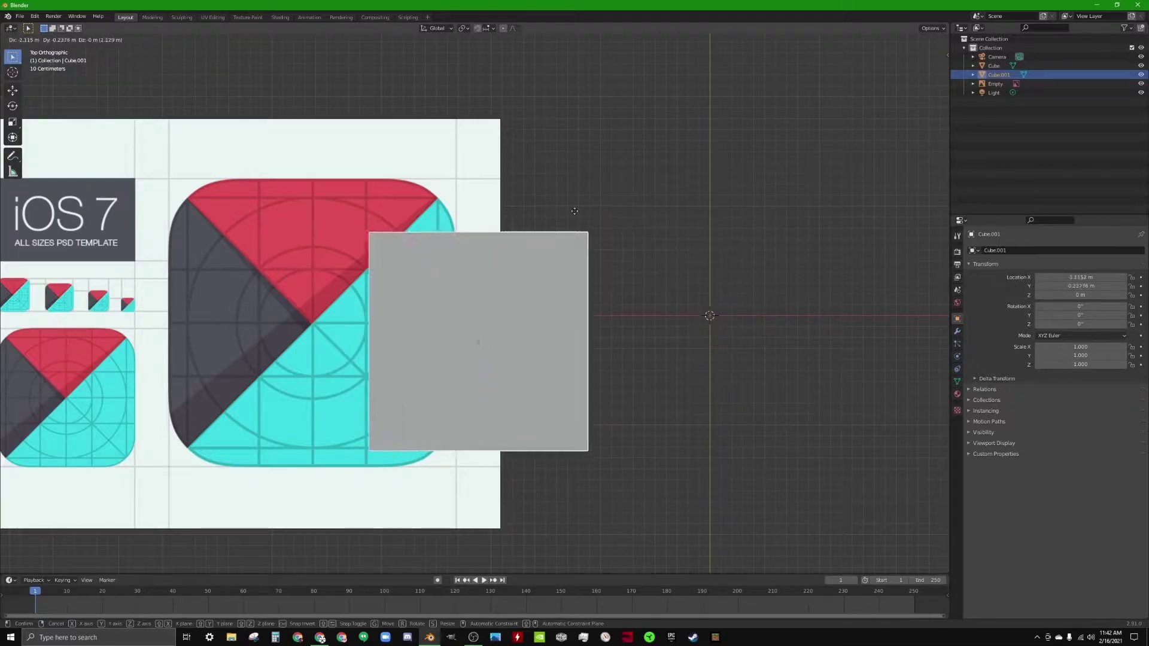
{"action": "left_click", "coordinate": [477, 174]}
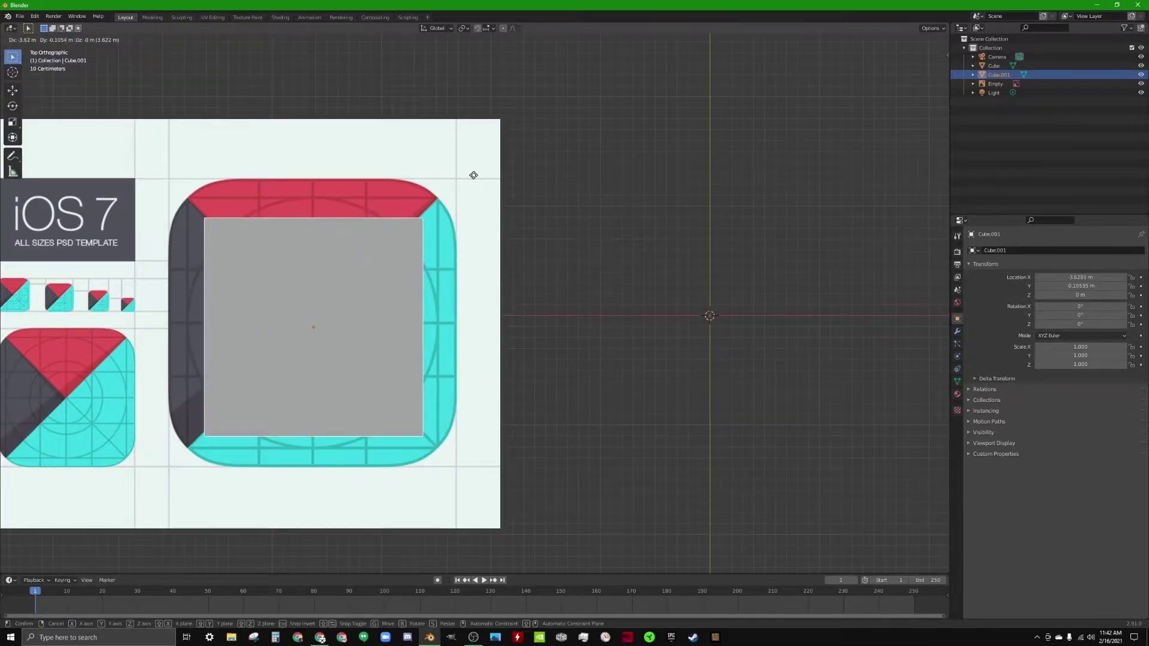
{"action": "scroll", "coordinate": [457, 239], "scroll_direction": "up", "scroll_amount": 6}
{"action": "scroll", "coordinate": [734, 207], "scroll_direction": "down", "scroll_amount": 4}
- Scale the cube uniformly to about 1.32 and align it with the guide lines around the large icon
{"action": "key", "text": "s"}
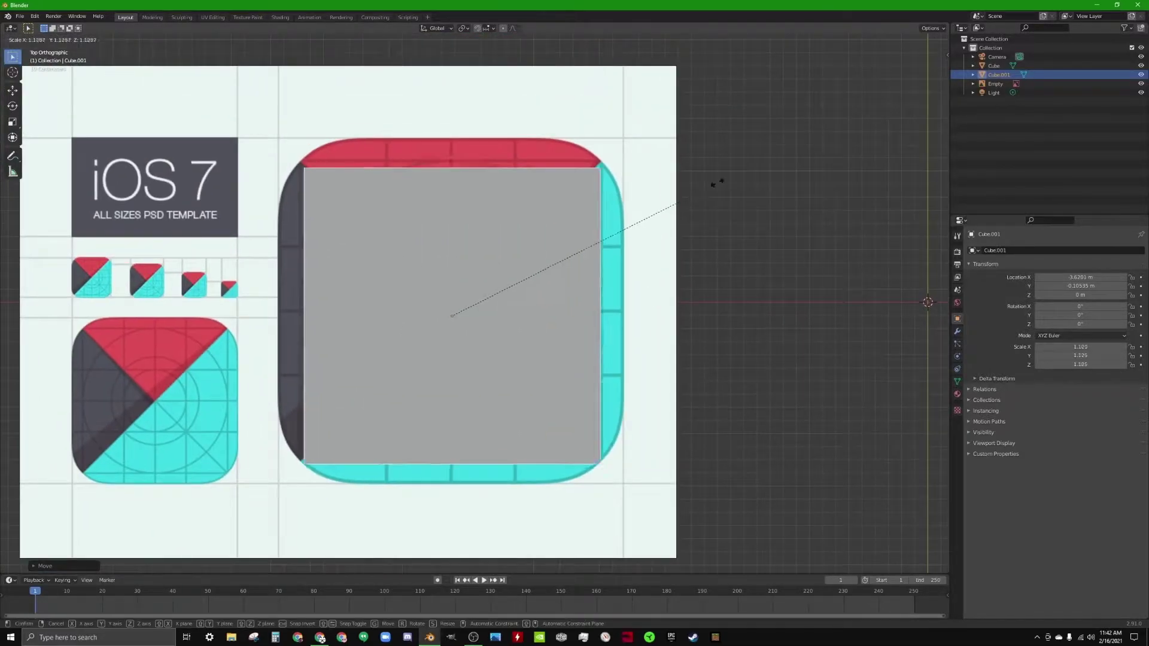
{"action": "left_click", "coordinate": [752, 159]}
{"action": "key", "text": "g"}
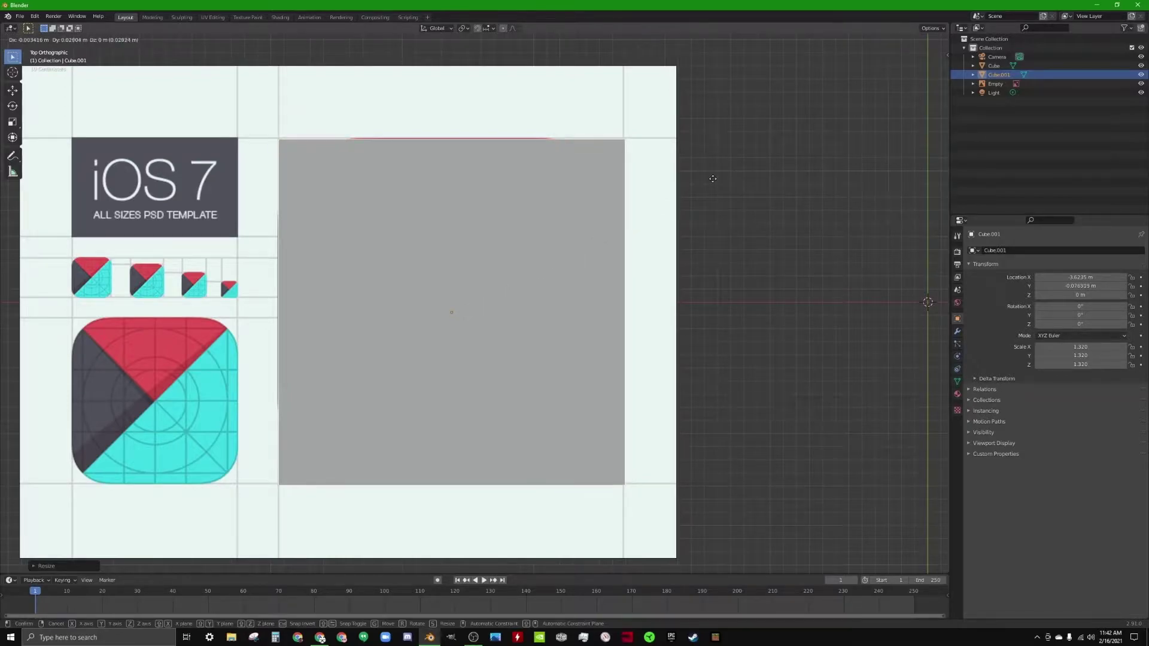
{"action": "left_click", "coordinate": [707, 170]}
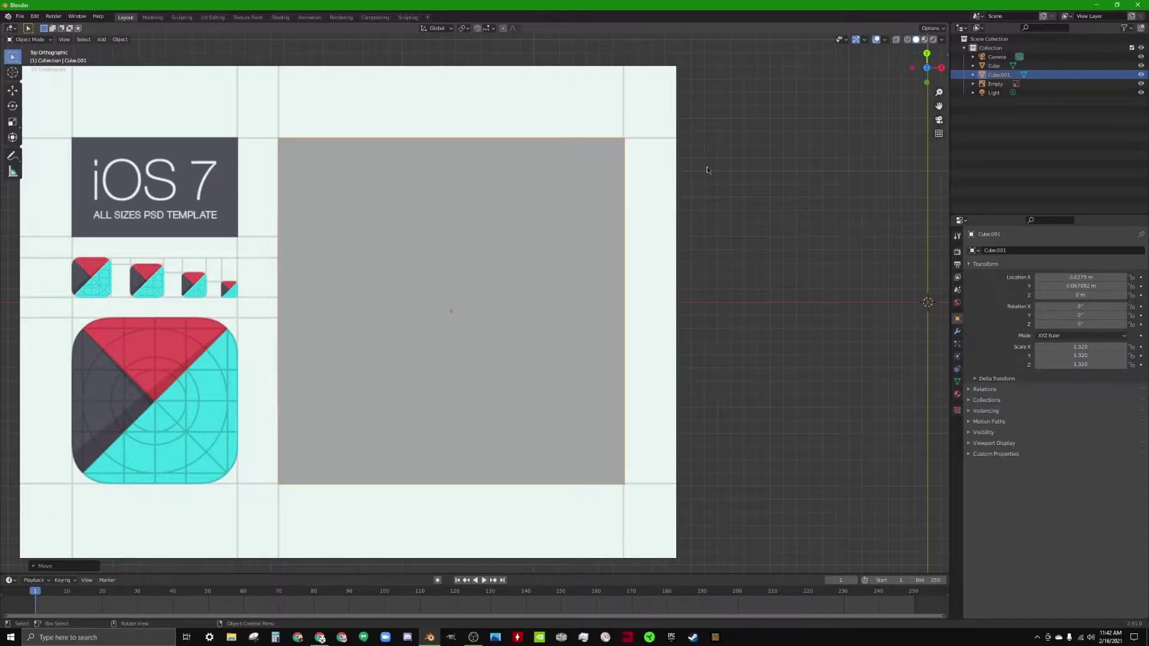
{"action": "scroll", "coordinate": [712, 179], "scroll_direction": "up", "scroll_amount": 2}
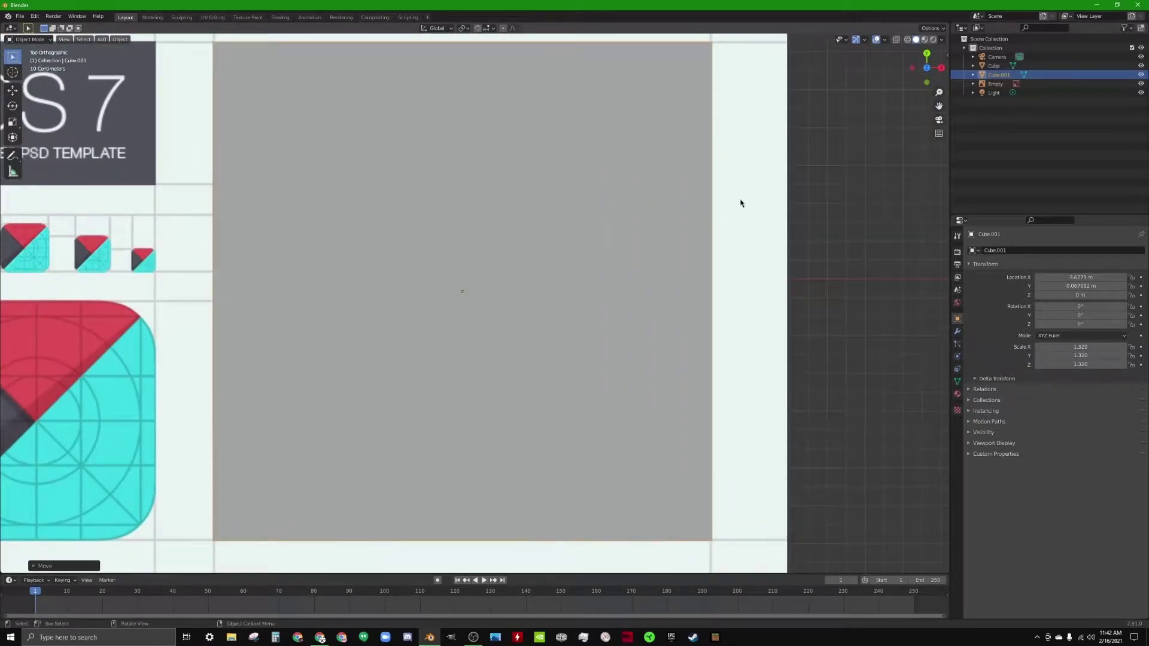
{"action": "scroll", "coordinate": [742, 204], "scroll_direction": "down", "scroll_amount": 1}
- Bevel all edges of the cube with 5 segments until its corners match the rounded icon outline
{"action": "mouse_move", "coordinate": [740, 202]}
{"action": "middle_mouse_down", "text": "shift"}
{"action": "mouse_move", "coordinate": [711, 216]}
{"action": "mouse_move", "coordinate": [723, 215]}
{"action": "middle_mouse_up", "text": "shift"}
{"action": "key", "text": "Tab"}
{"action": "key", "text": "ctrl+b"}
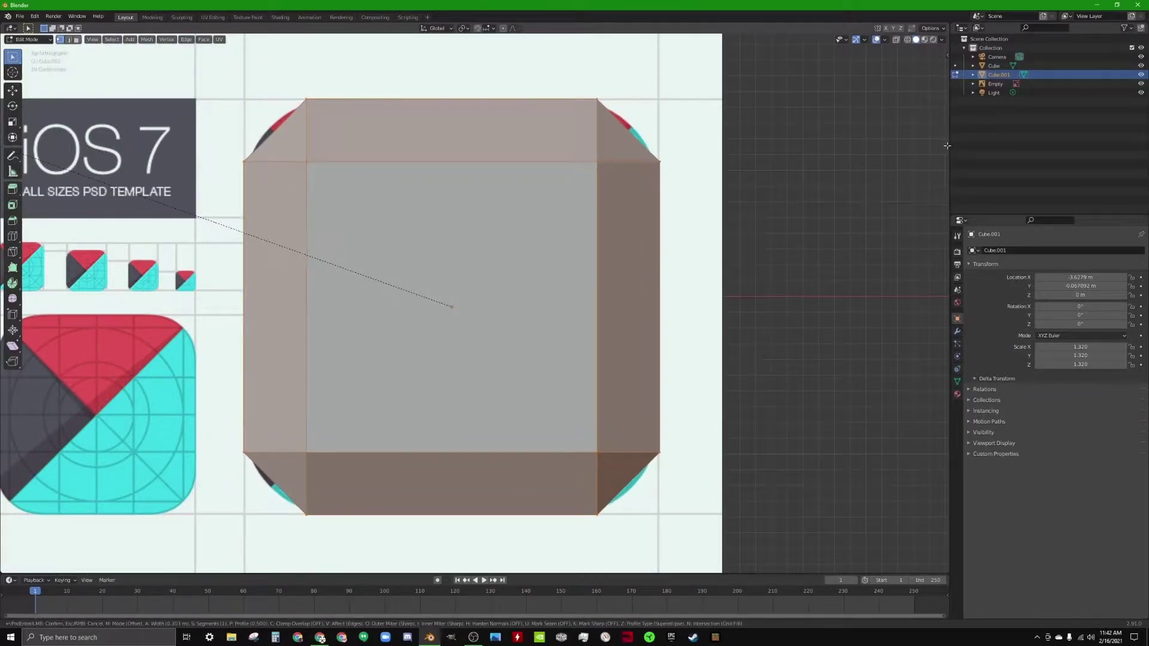
{"action": "scroll", "coordinate": [922, 149], "scroll_direction": "up", "scroll_amount": 4}
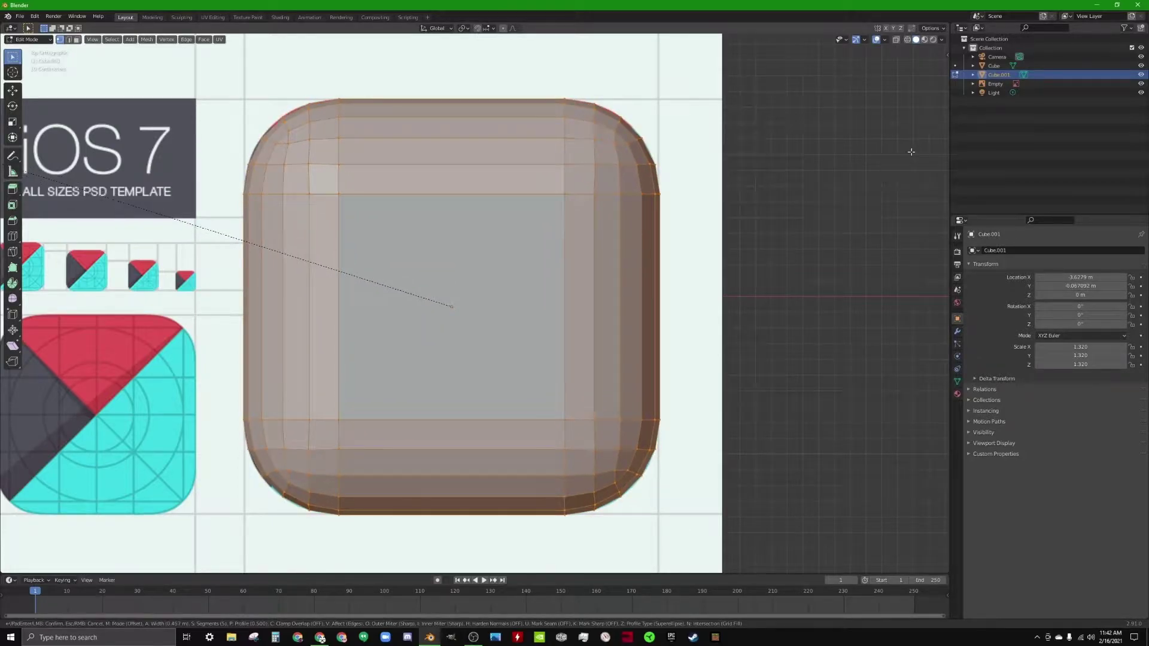
{"action": "left_click", "coordinate": [10, 145]}
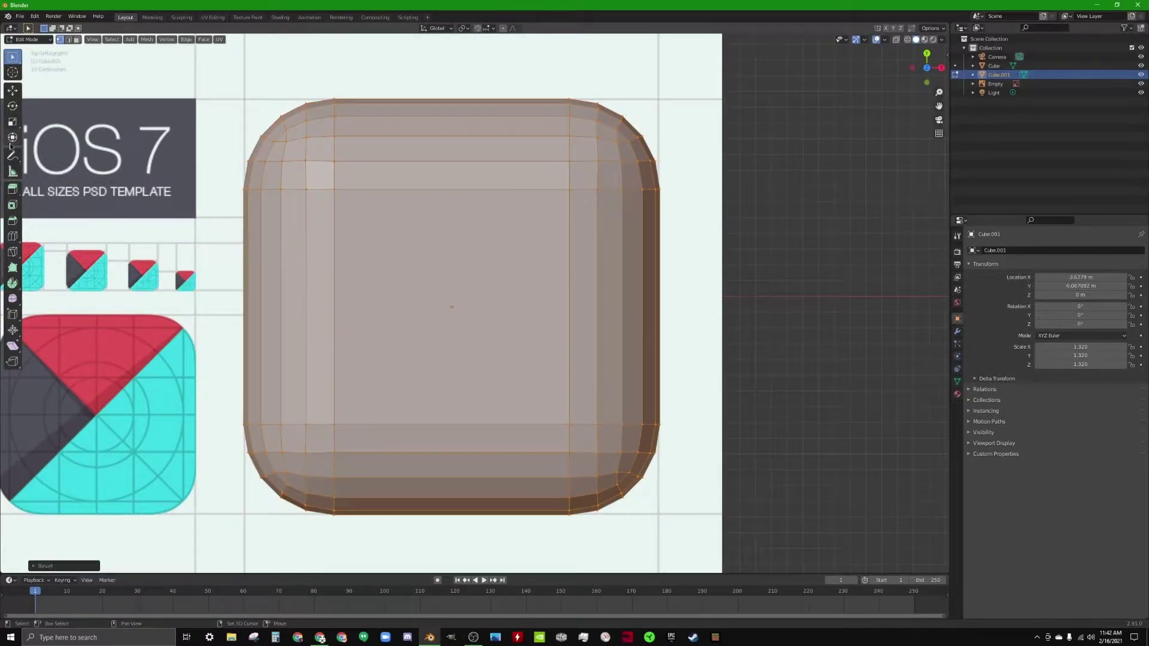
{"action": "key", "text": "Tab"}
{"action": "mouse_move", "coordinate": [697, 228]}
{"action": "middle_mouse_down"}
{"action": "mouse_move", "coordinate": [728, 199]}
{"action": "mouse_move", "coordinate": [718, 220]}
{"action": "middle_mouse_up"}
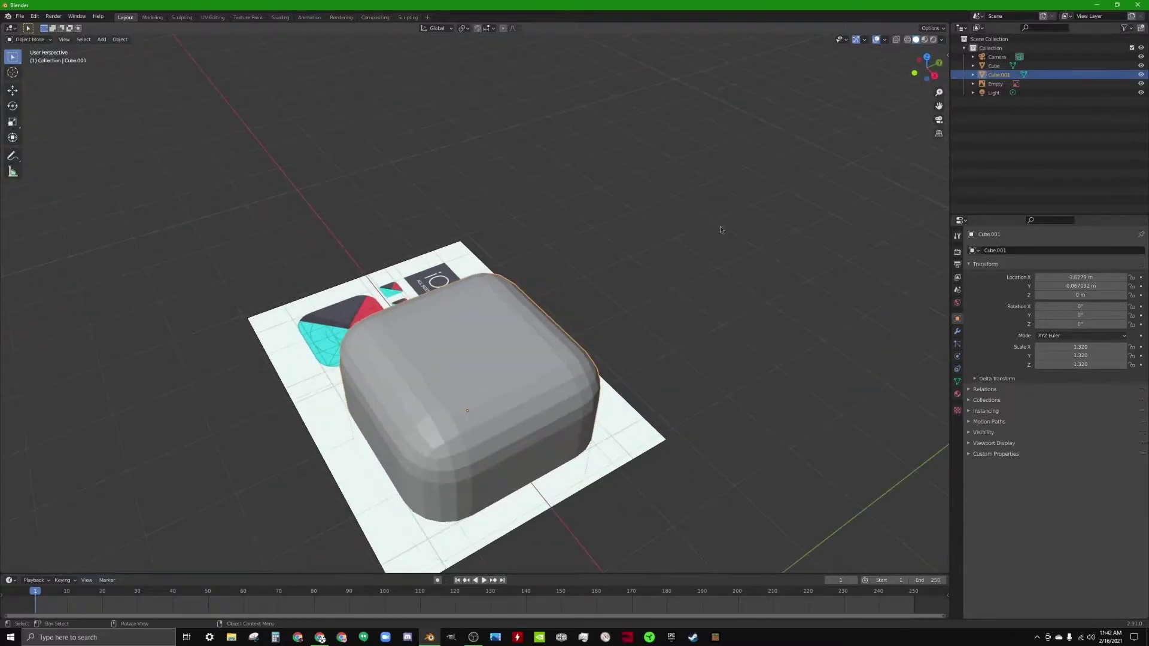
{"action": "middle_click_drag", "start_coordinate": [662, 321], "coordinate": [684, 376]}
- Flatten the rounded block to a Z scale of about 0.34 and raise it to about 0.35 m in Z
{"action": "key", "text": "KP_7"}
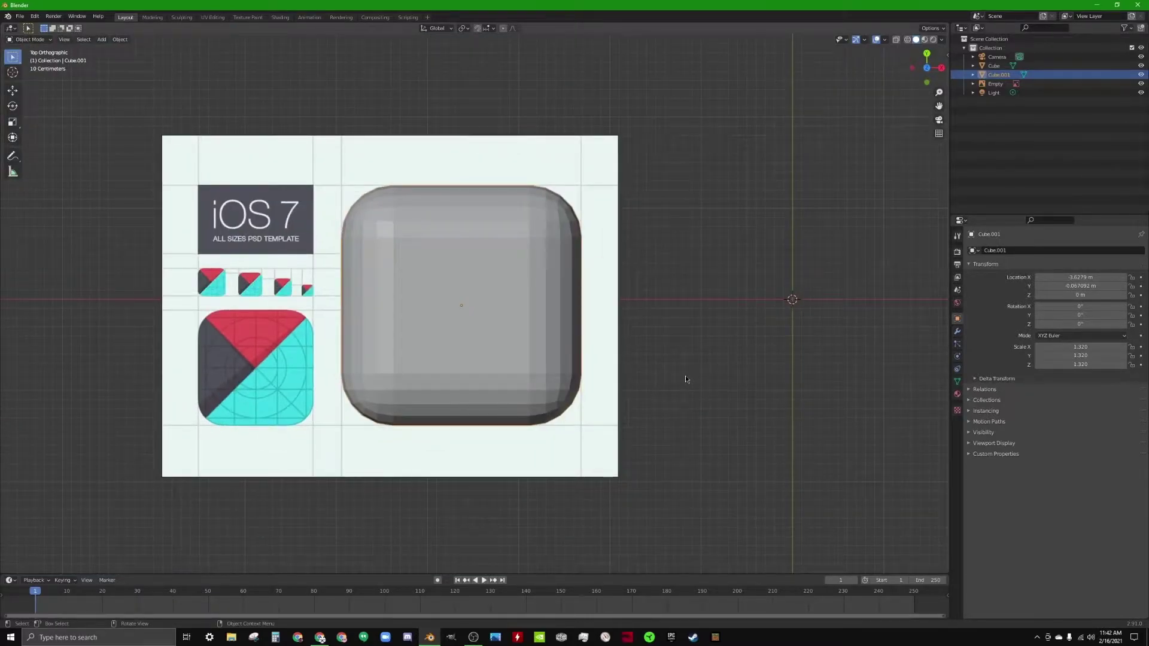
{"action": "key", "text": "KP_1"}
{"action": "scroll", "coordinate": [570, 354], "scroll_direction": "up", "scroll_amount": 4}
{"action": "middle_click_drag", "start_coordinate": [570, 354], "coordinate": [605, 557], "text": "shift"}
{"action": "key", "text": "s"}
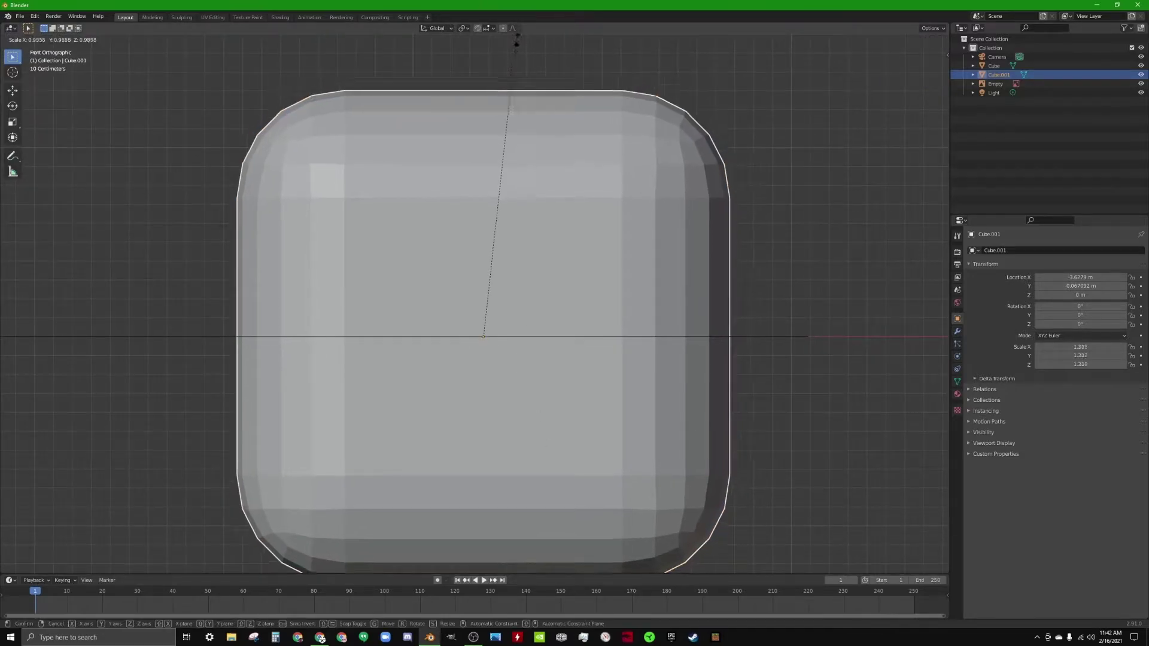
{"action": "key", "text": "z"}
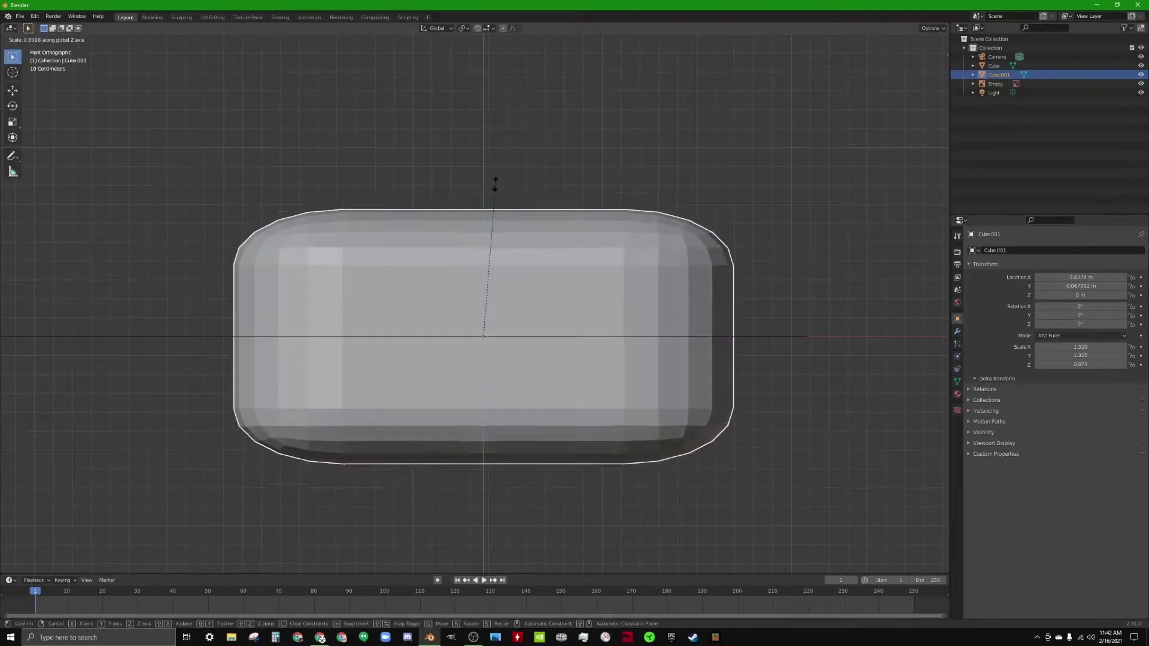
{"action": "left_click", "coordinate": [496, 261]}
{"action": "middle_click_drag", "start_coordinate": [496, 261], "coordinate": [688, 303]}
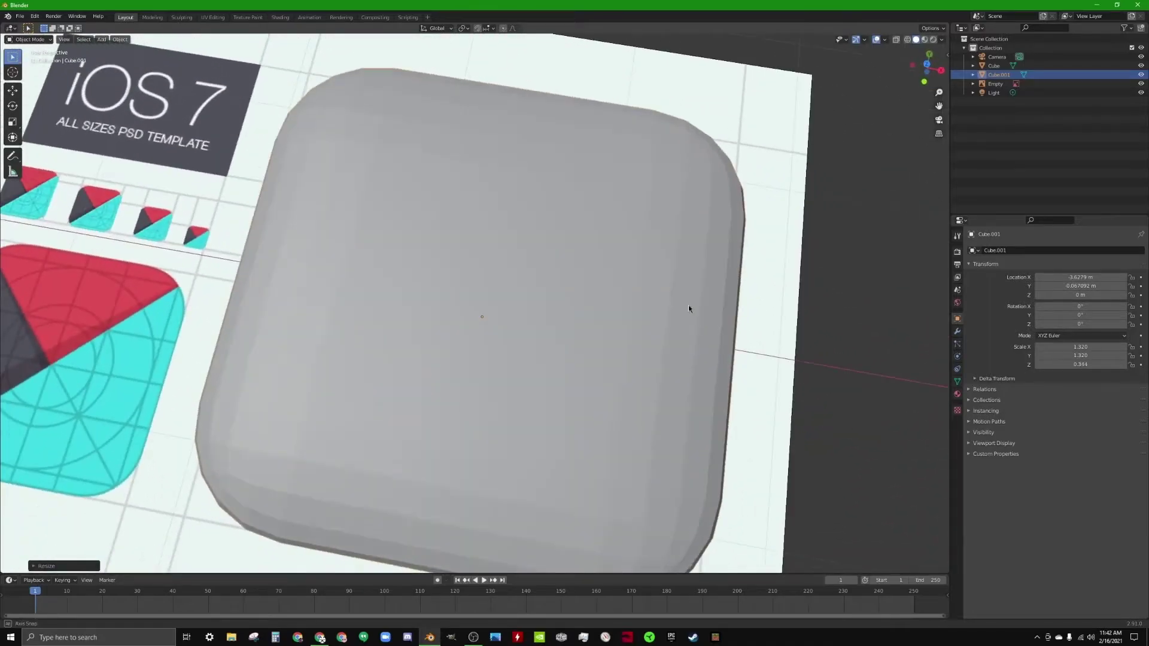
{"action": "key", "text": "KP_7"}
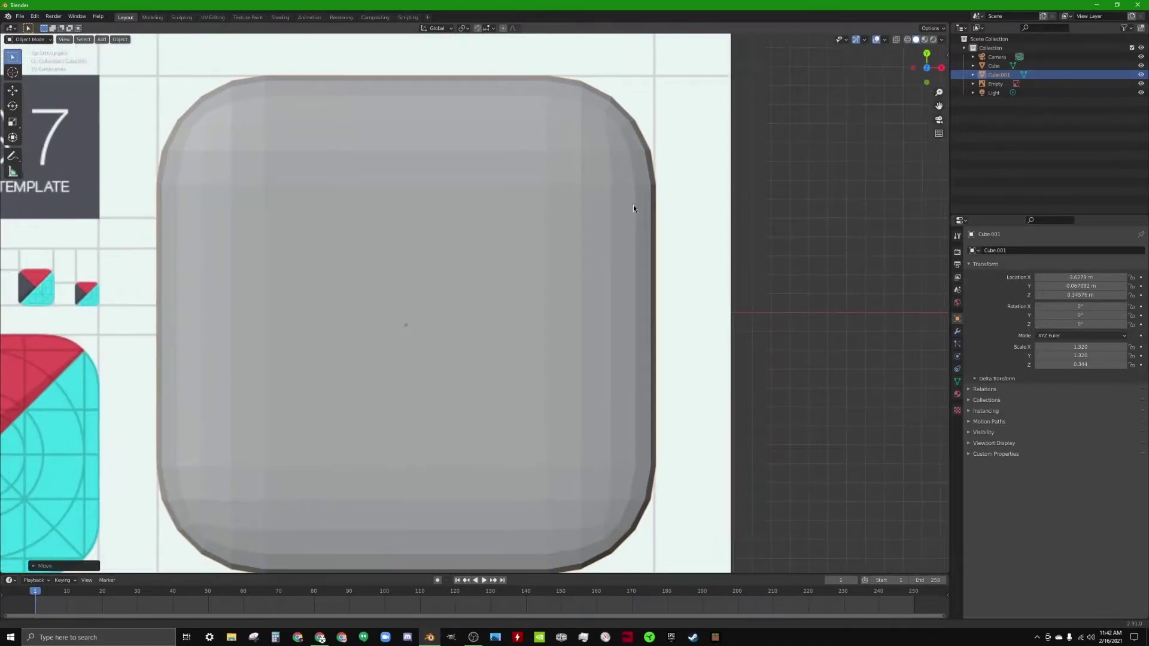
{"action": "scroll", "coordinate": [636, 206], "scroll_direction": "down", "scroll_amount": 4}
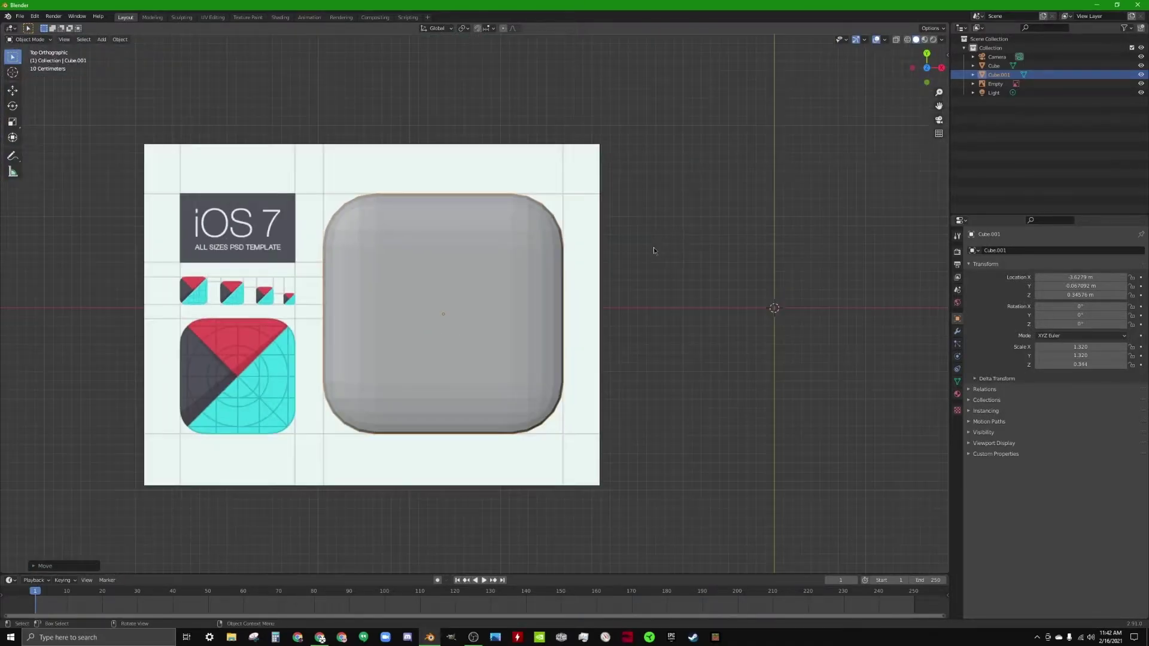
{"action": "middle_click_drag", "start_coordinate": [656, 249], "coordinate": [631, 244], "text": "shift"}
{"action": "mouse_move", "coordinate": [498, 293]}
{"action": "middle_mouse_down"}
{"action": "mouse_move", "coordinate": [533, 292]}
{"action": "mouse_move", "coordinate": [508, 286]}
{"action": "middle_mouse_up"}
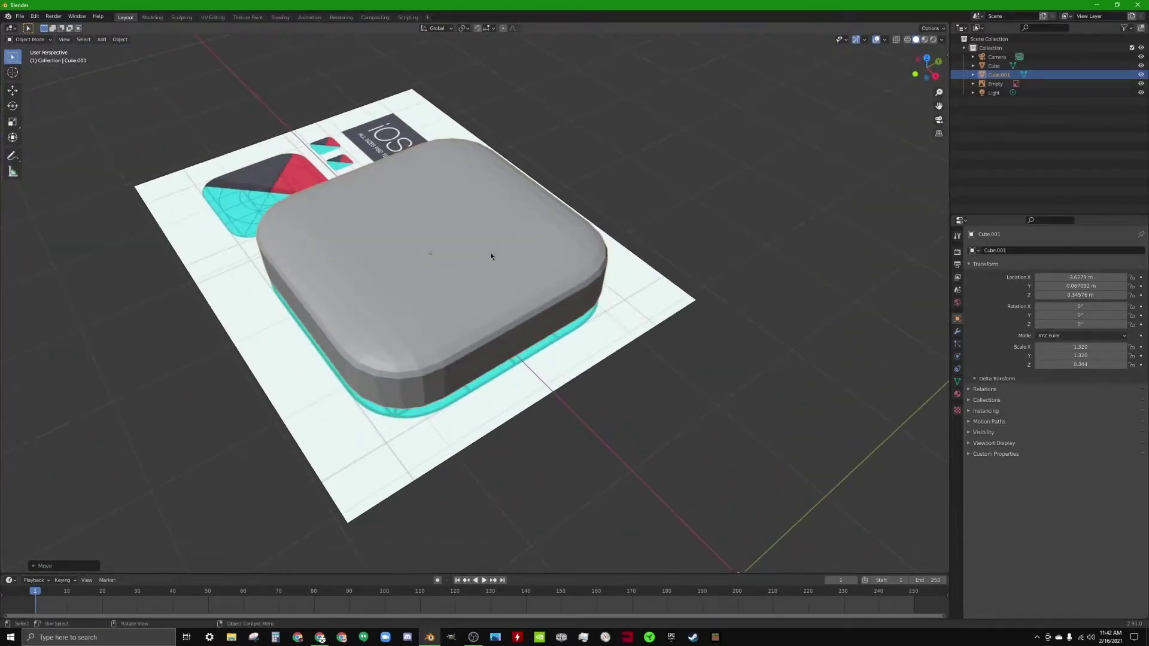
- Add a Subdivision Surface modifier with viewport level 2 to the rounded block
{"action": "left_click", "coordinate": [493, 281]}
{"action": "left_click", "coordinate": [515, 279]}
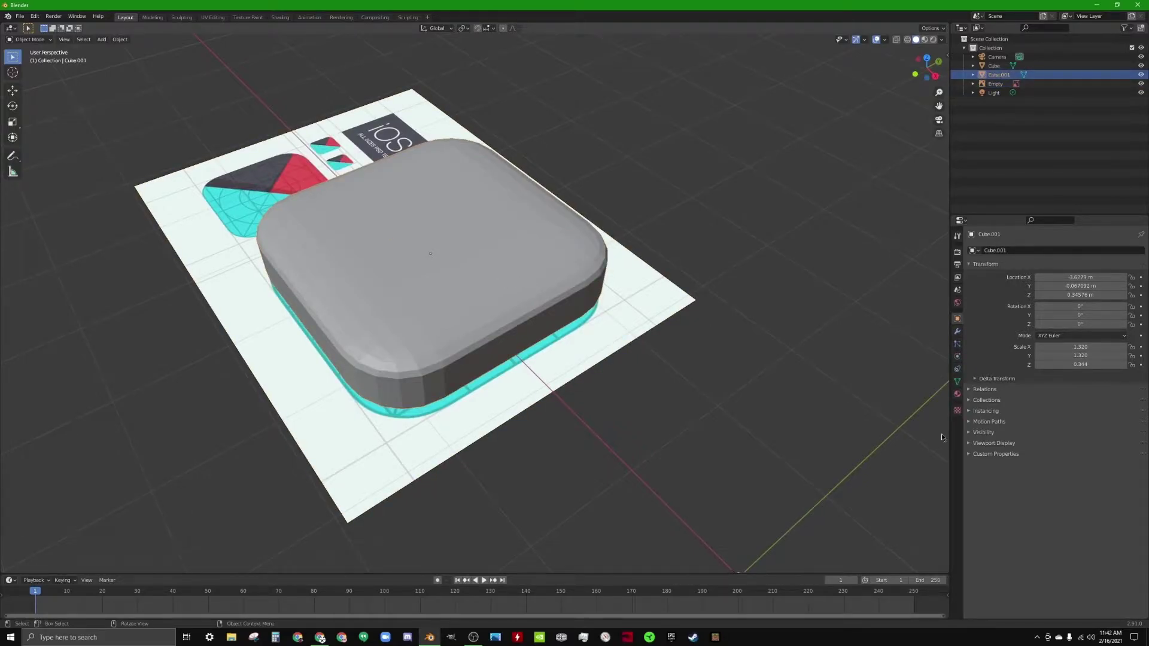
{"action": "left_click", "coordinate": [956, 331]}
{"action": "left_click", "coordinate": [998, 250]}
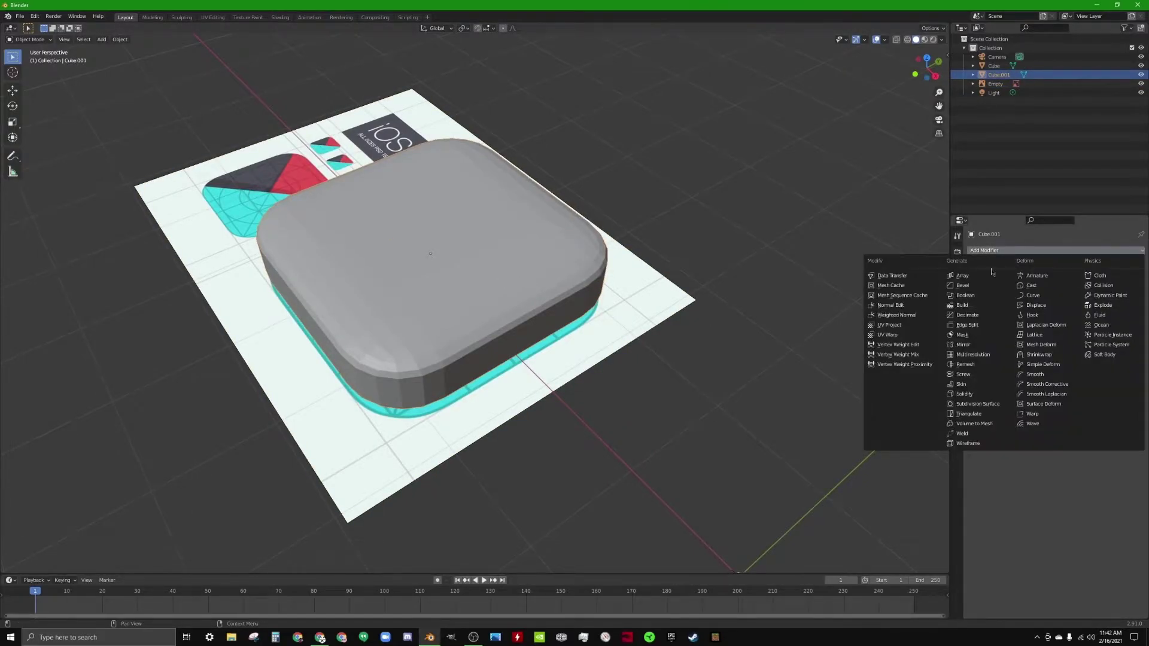
{"action": "left_click", "coordinate": [986, 404]}
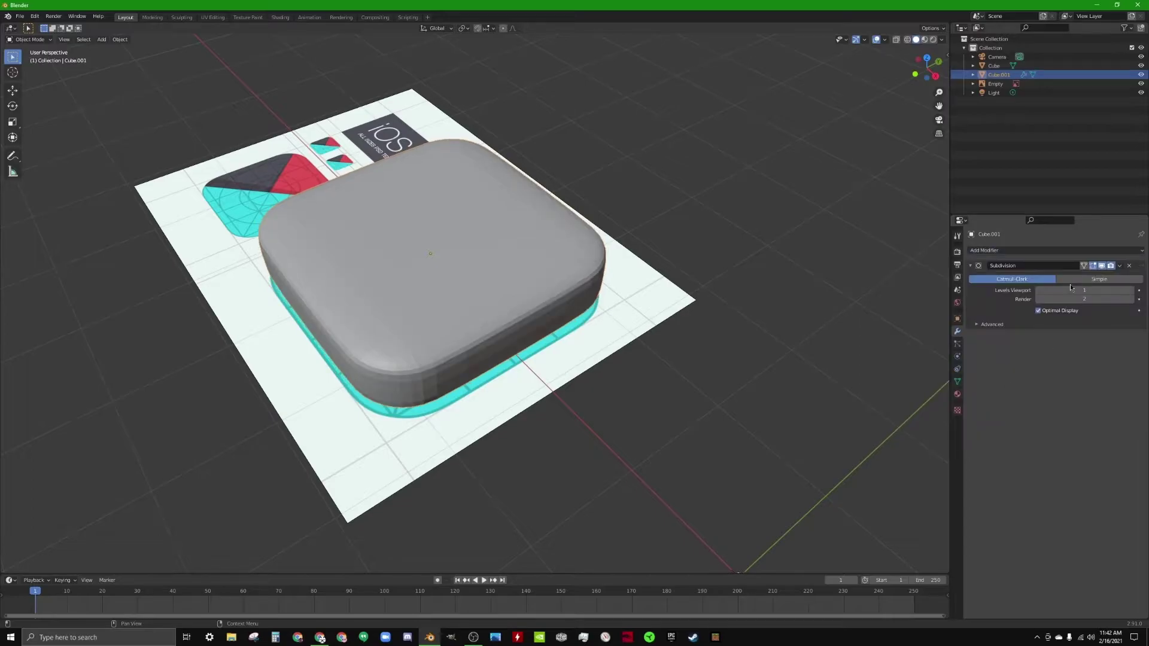
- Shade the rounded block smooth and compare its edge with the reference outline from the top
{"action": "mouse_move", "coordinate": [428, 342]}
{"action": "middle_mouse_down"}
{"action": "mouse_move", "coordinate": [463, 361]}
{"action": "mouse_move", "coordinate": [425, 331]}
{"action": "middle_mouse_up"}
{"action": "right_click", "coordinate": [447, 318]}
{"action": "left_click", "coordinate": [449, 321]}
{"action": "middle_click_drag", "start_coordinate": [579, 362], "coordinate": [647, 404]}
{"action": "key", "text": "KP_7"}
{"action": "scroll", "coordinate": [533, 225], "scroll_direction": "up", "scroll_amount": 5}
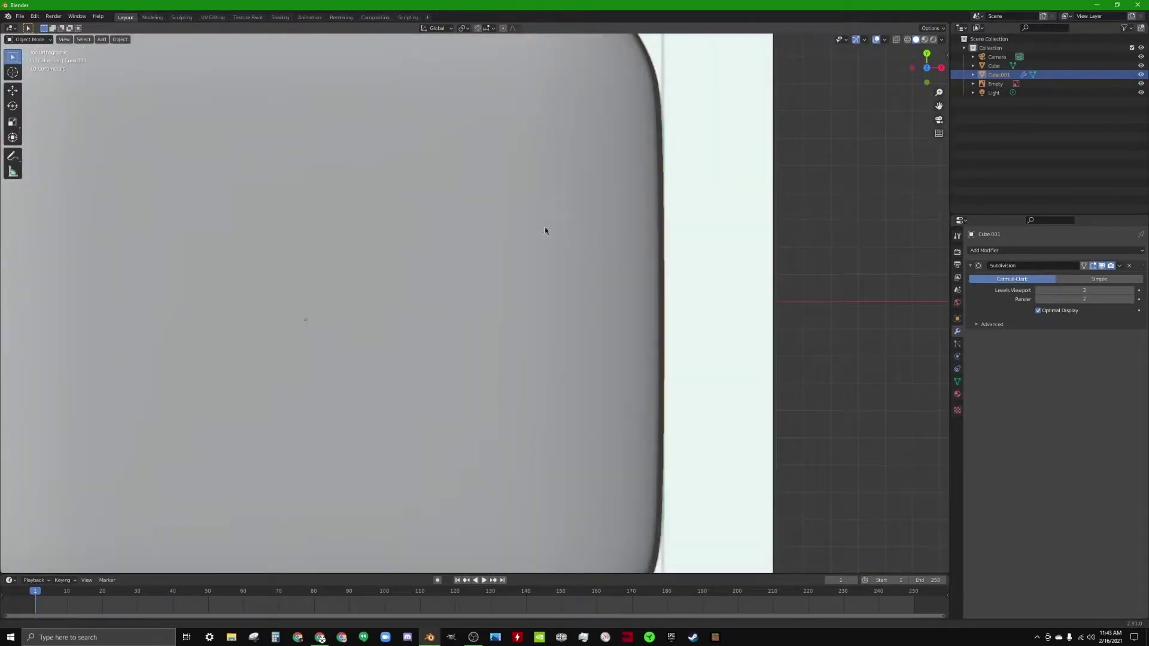
{"action": "middle_click_drag", "start_coordinate": [533, 225], "coordinate": [682, 211], "text": "shift"}
- Delete the app icon reference image from the scene
{"action": "scroll", "coordinate": [683, 211], "scroll_direction": "down", "scroll_amount": 5}
{"action": "scroll", "coordinate": [659, 232], "scroll_direction": "down", "scroll_amount": 2}
{"action": "left_click", "coordinate": [572, 214]}
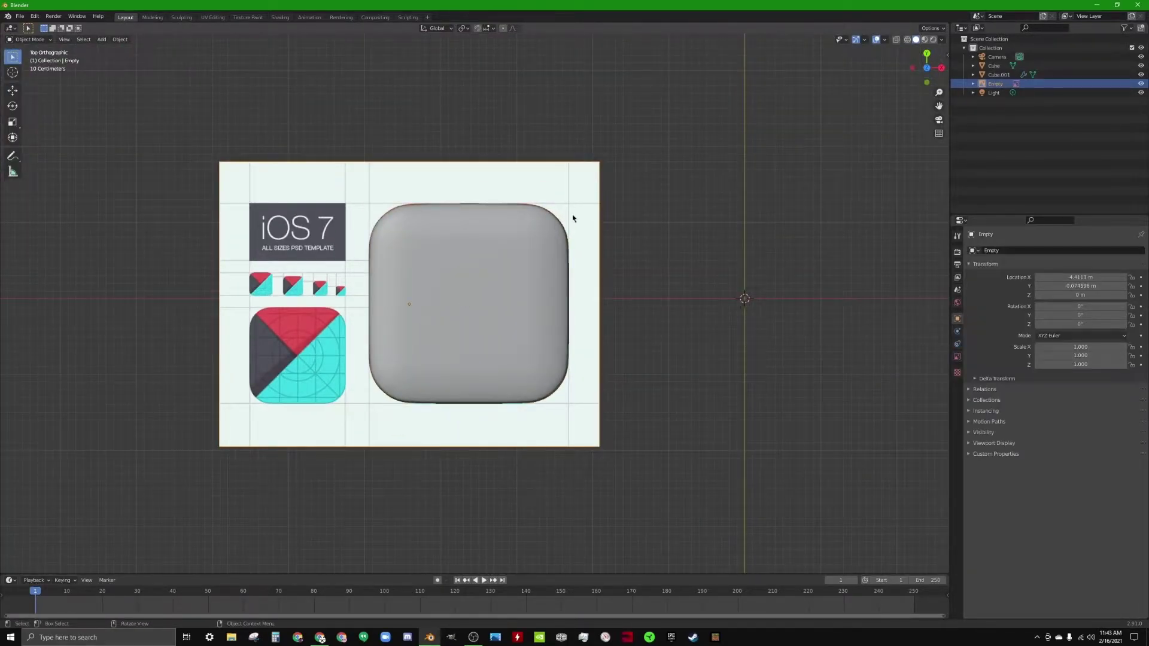
{"action": "key", "text": "Delete"}
- Move the rounded block farther from the origin in the negative X direction to free space there
{"action": "left_click", "coordinate": [554, 313]}
{"action": "middle_click_drag", "start_coordinate": [554, 314], "coordinate": [464, 307], "text": "shift"}
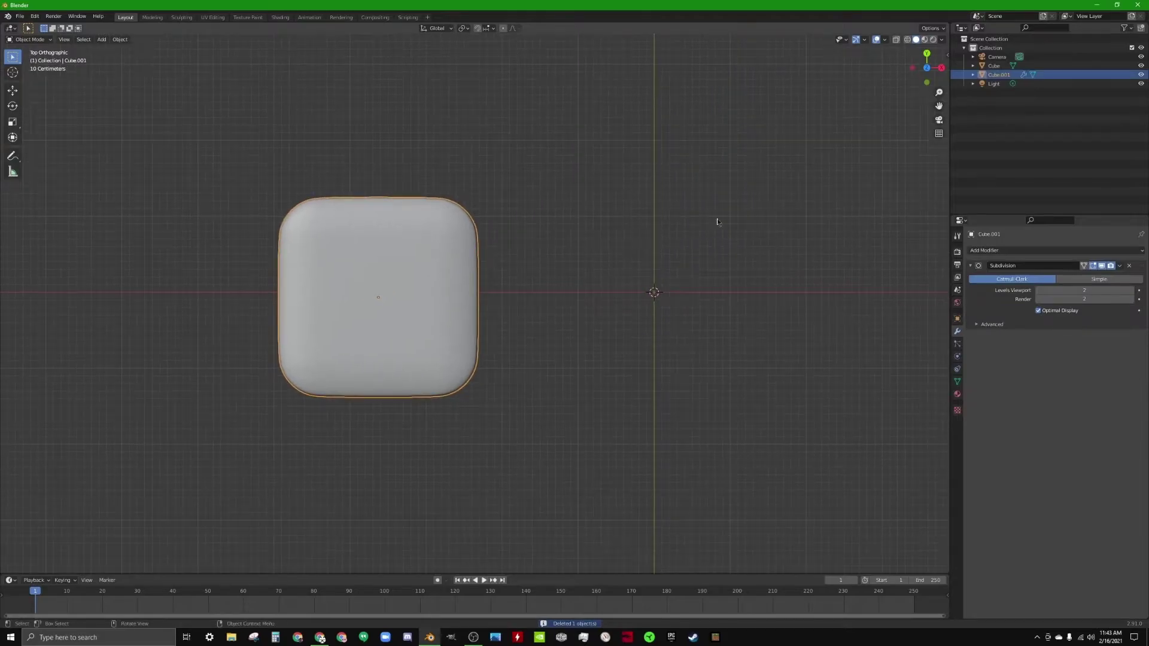
{"action": "key", "text": "g"}
{"action": "key", "text": "x"}
{"action": "left_click", "coordinate": [521, 225]}
{"action": "scroll", "coordinate": [444, 268], "scroll_direction": "up", "scroll_amount": 3}
{"action": "middle_click_drag", "start_coordinate": [443, 269], "coordinate": [543, 278], "text": "shift"}
{"action": "scroll", "coordinate": [661, 276], "scroll_direction": "down", "scroll_amount": 6}
{"action": "left_click", "coordinate": [544, 278]}
{"action": "scroll", "coordinate": [739, 293], "scroll_direction": "up", "scroll_amount": 5}
{"action": "middle_click_drag", "start_coordinate": [745, 294], "coordinate": [550, 304], "text": "shift"}
- Bring the Discord reference picture from the Icon REFERENCES folder into the top view near the origin
{"action": "left_click", "coordinate": [231, 637]}
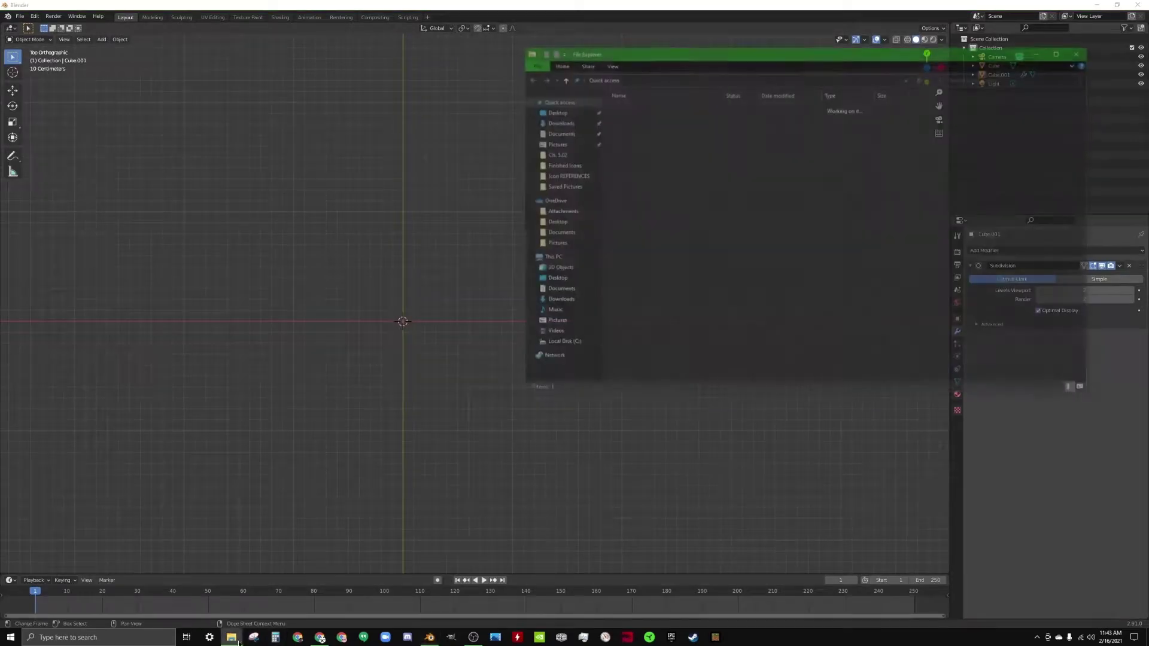
{"action": "left_click", "coordinate": [552, 322]}
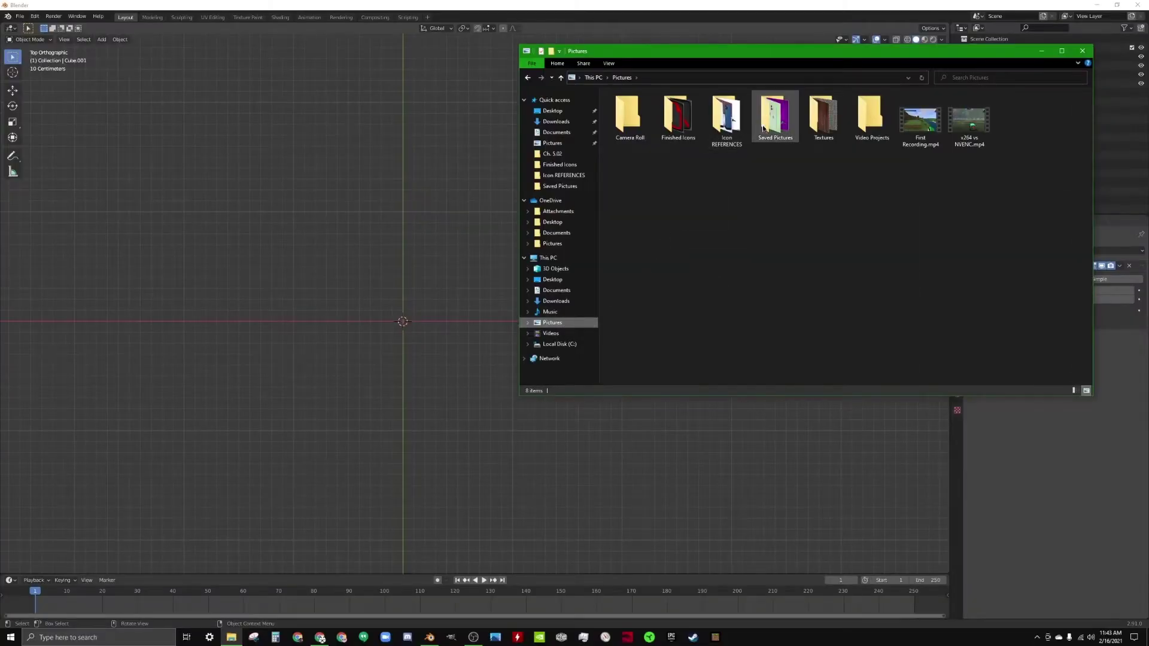
{"action": "double_click", "coordinate": [723, 128]}
{"action": "left_click_drag", "start_coordinate": [920, 118], "coordinate": [391, 317]}
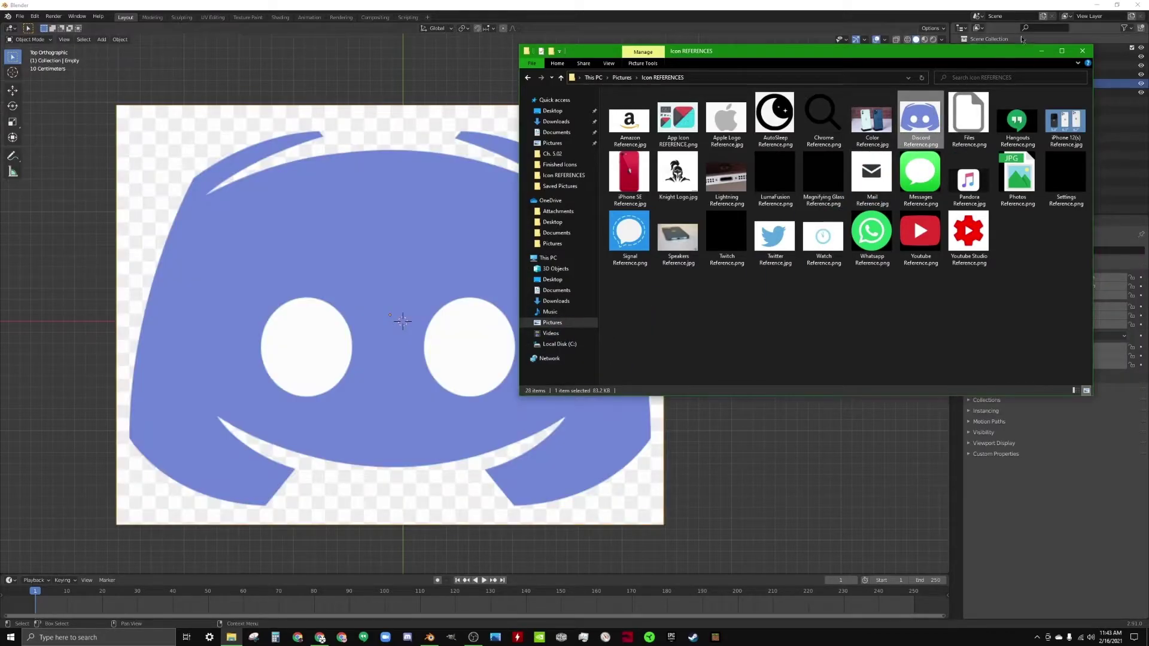
{"action": "left_click", "coordinate": [1038, 55]}
- Scale the Discord reference image uniformly to about 0.52 so its width matches the rounded block
{"action": "scroll", "coordinate": [360, 289], "scroll_direction": "down", "scroll_amount": 7}
{"action": "middle_click_drag", "start_coordinate": [529, 260], "coordinate": [544, 298], "text": "shift"}
{"action": "scroll", "coordinate": [575, 284], "scroll_direction": "up", "scroll_amount": 2}
{"action": "scroll", "coordinate": [574, 283], "scroll_direction": "up", "scroll_amount": 2}
{"action": "key", "text": "s"}
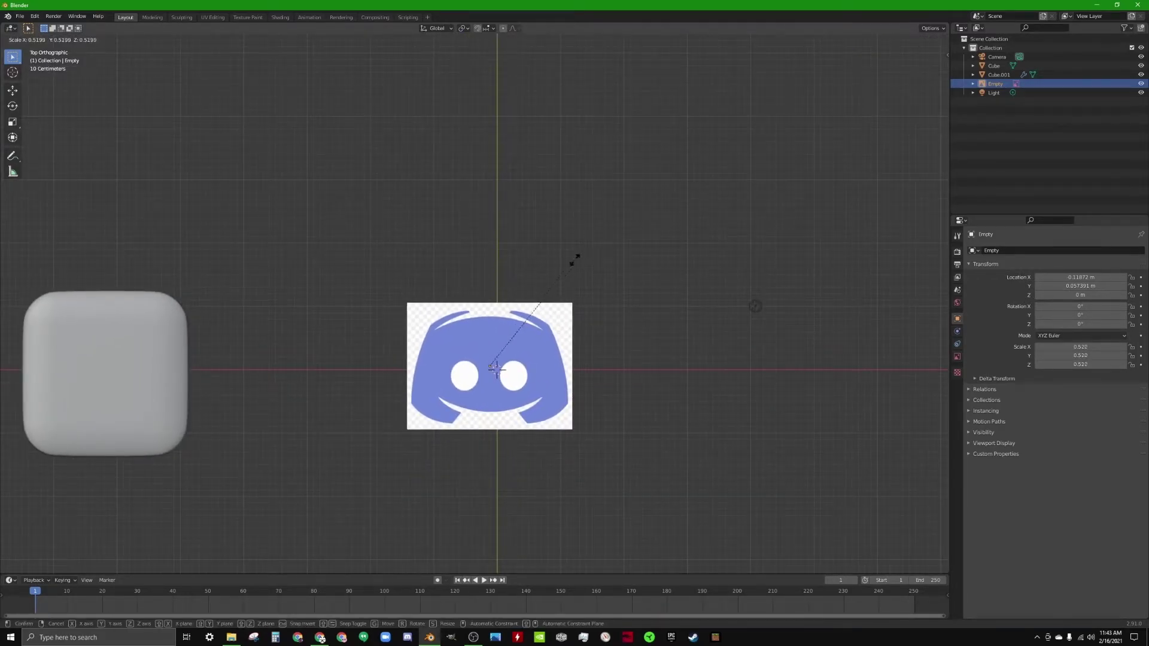
{"action": "left_click", "coordinate": [587, 290]}
{"action": "scroll", "coordinate": [626, 175], "scroll_direction": "up", "scroll_amount": 4}
{"action": "scroll", "coordinate": [635, 175], "scroll_direction": "up", "scroll_amount": 5}
{"action": "scroll", "coordinate": [628, 183], "scroll_direction": "down", "scroll_amount": 4}
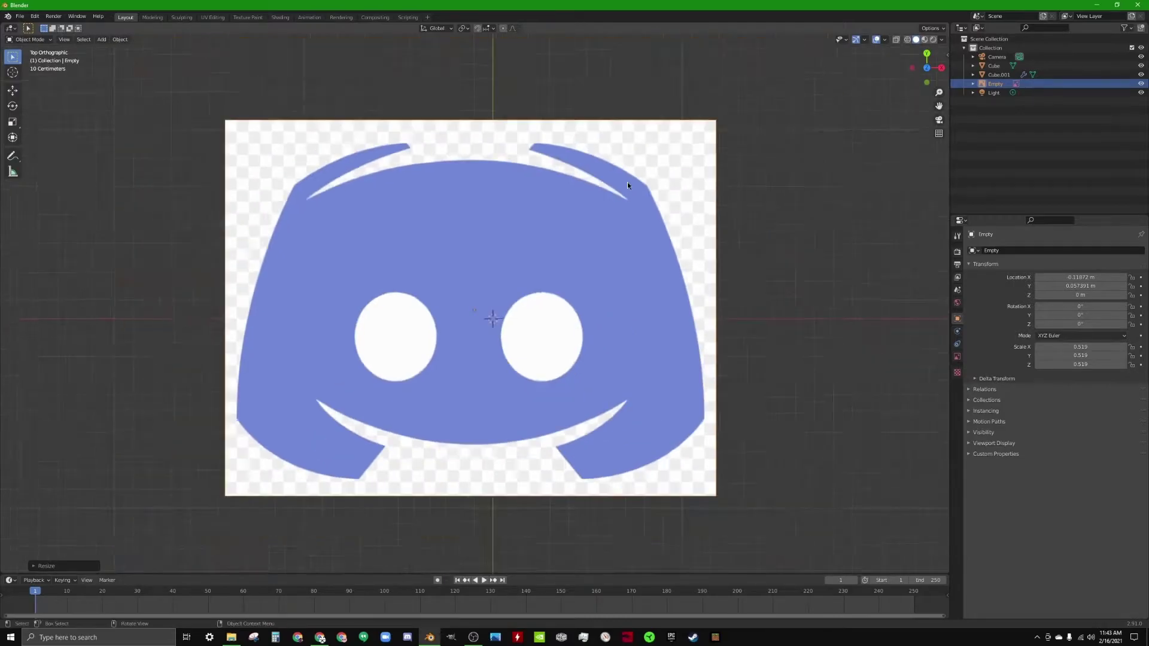
- Add a cube mesh at the origin over the Discord reference image
{"action": "key", "text": "shift+a"}
{"action": "mouse_move", "coordinate": [596, 179]}
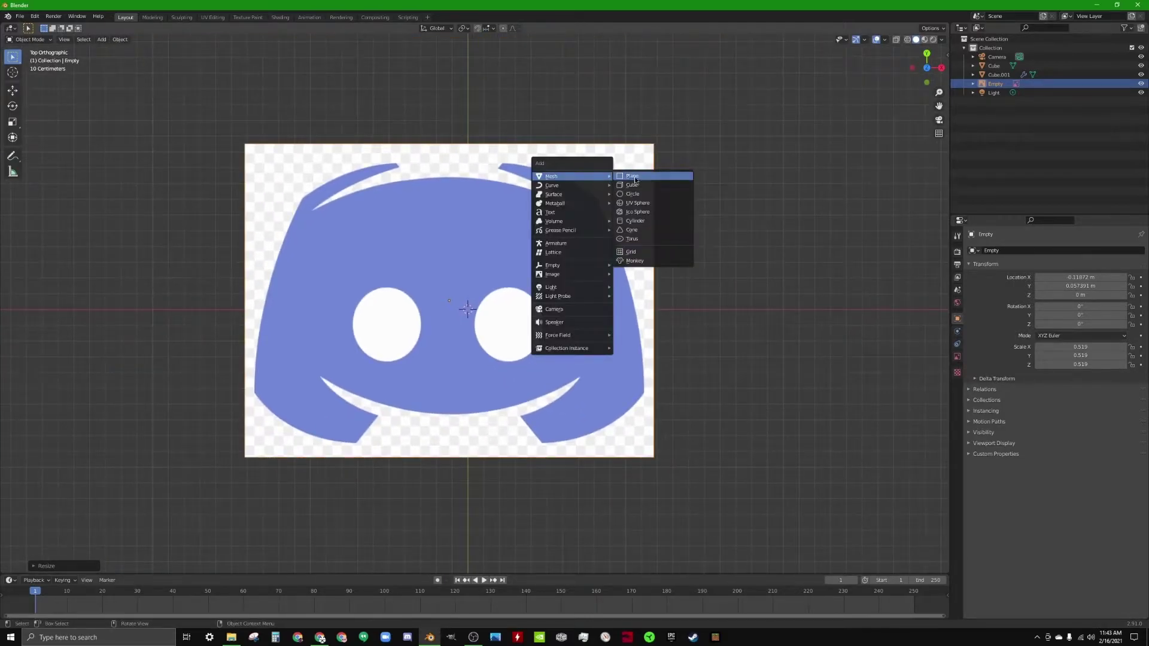
{"action": "left_click", "coordinate": [667, 185]}
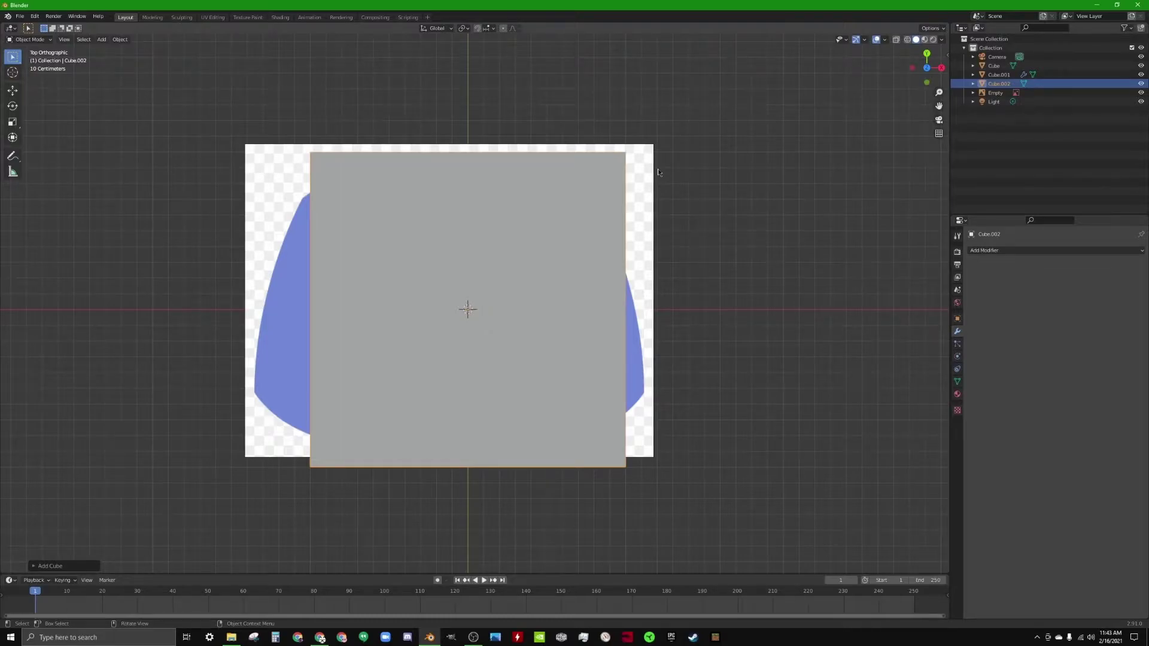
- Enter mesh editing and merge all vertices of the new cube at its center into a single vertex
{"action": "key", "text": "Tab"}
{"action": "key", "text": "m"}
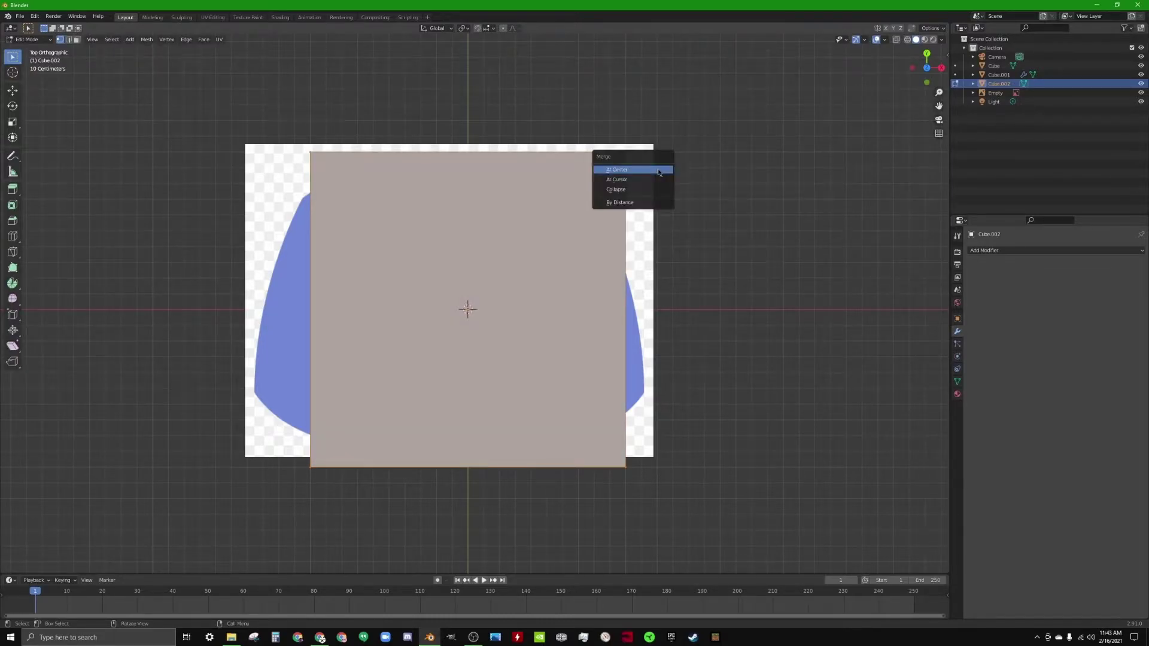
{"action": "left_click", "coordinate": [658, 171]}
- Place the single vertex on the bottom corner of the logo's left foot and extrude an edge up to the foot's inner corner
{"action": "scroll", "coordinate": [485, 307], "scroll_direction": "up", "scroll_amount": 3}
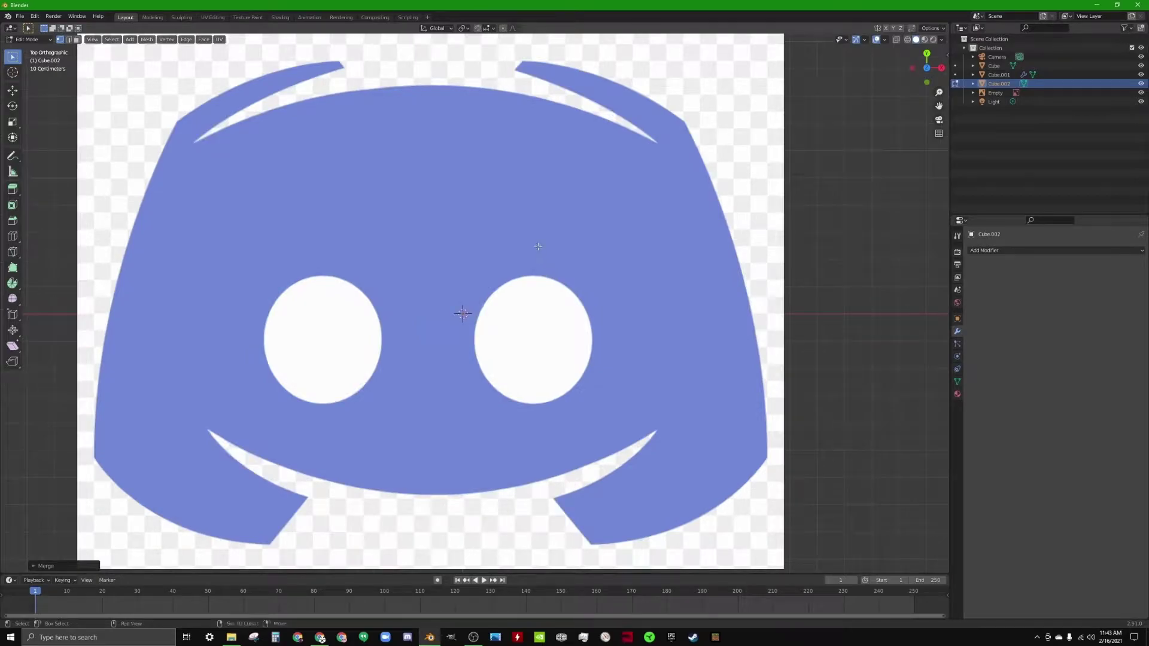
{"action": "key", "text": "g"}
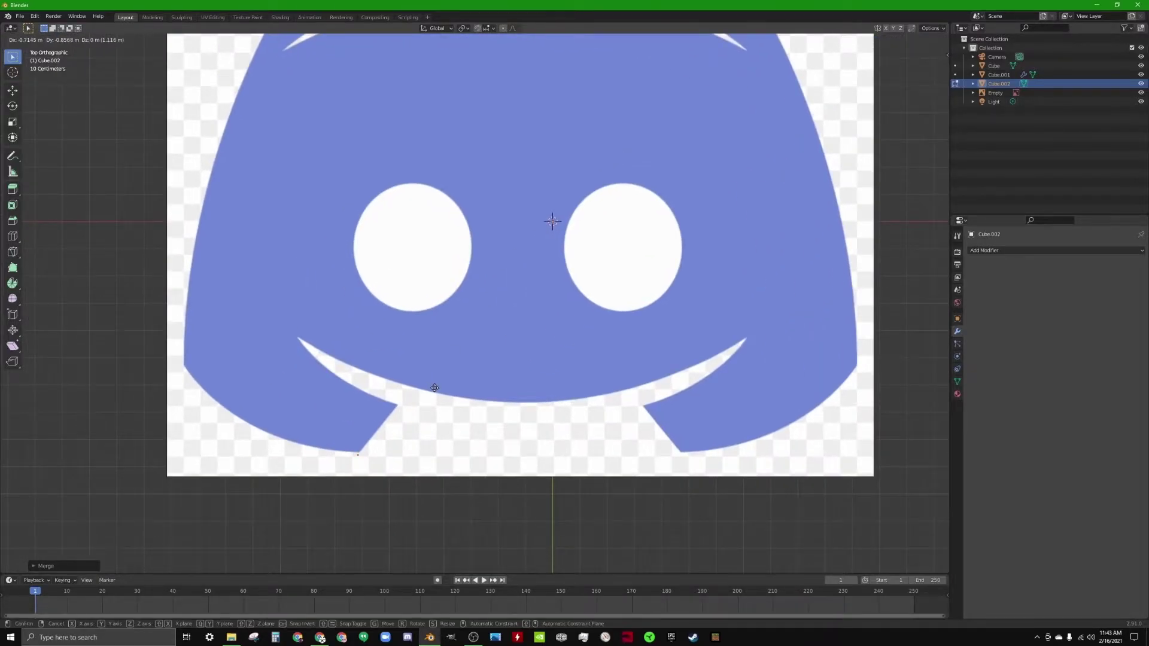
{"action": "left_click", "coordinate": [440, 367]}
{"action": "scroll", "coordinate": [514, 359], "scroll_direction": "up", "scroll_amount": 5}
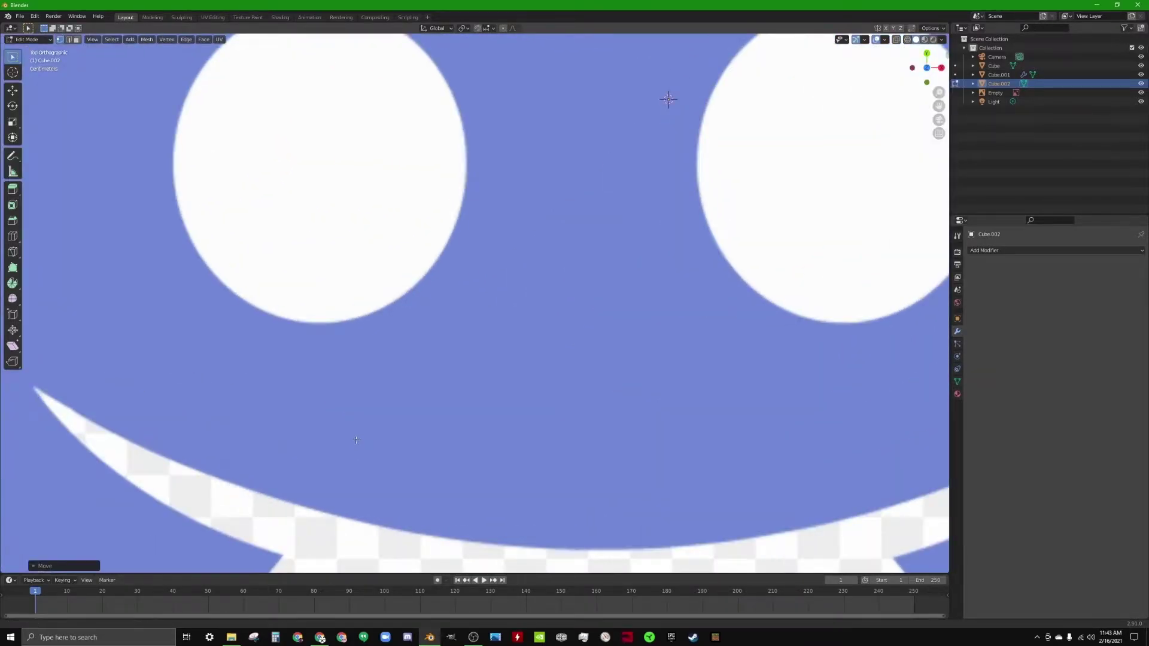
{"action": "key", "text": "g"}
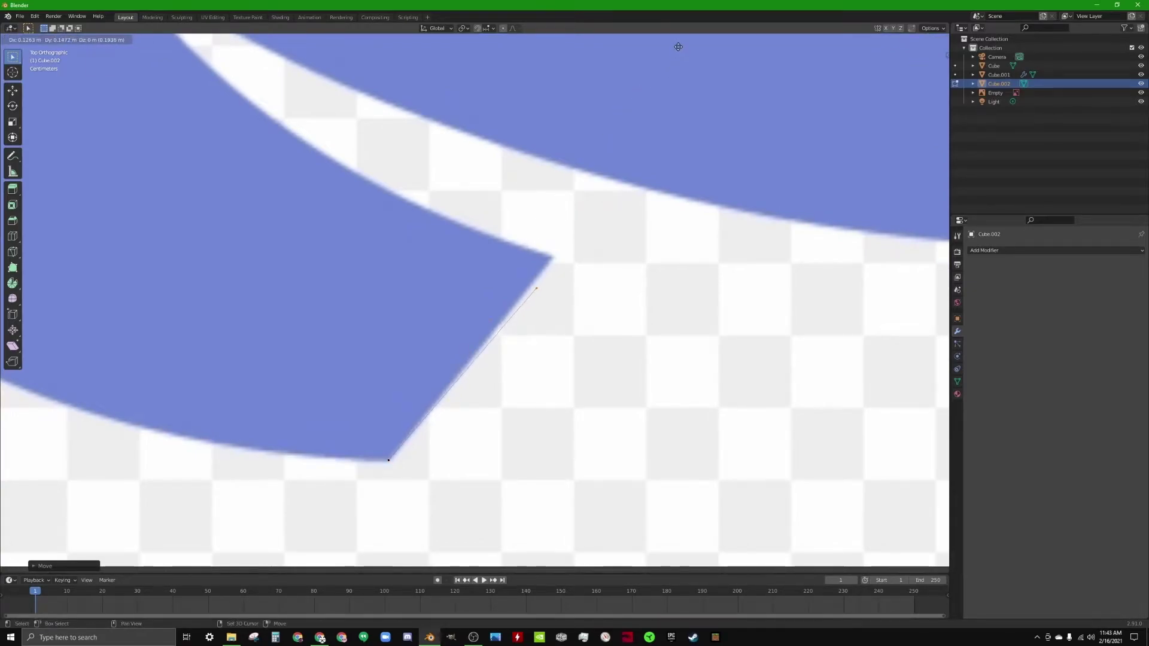
{"action": "left_click", "coordinate": [838, 279]}
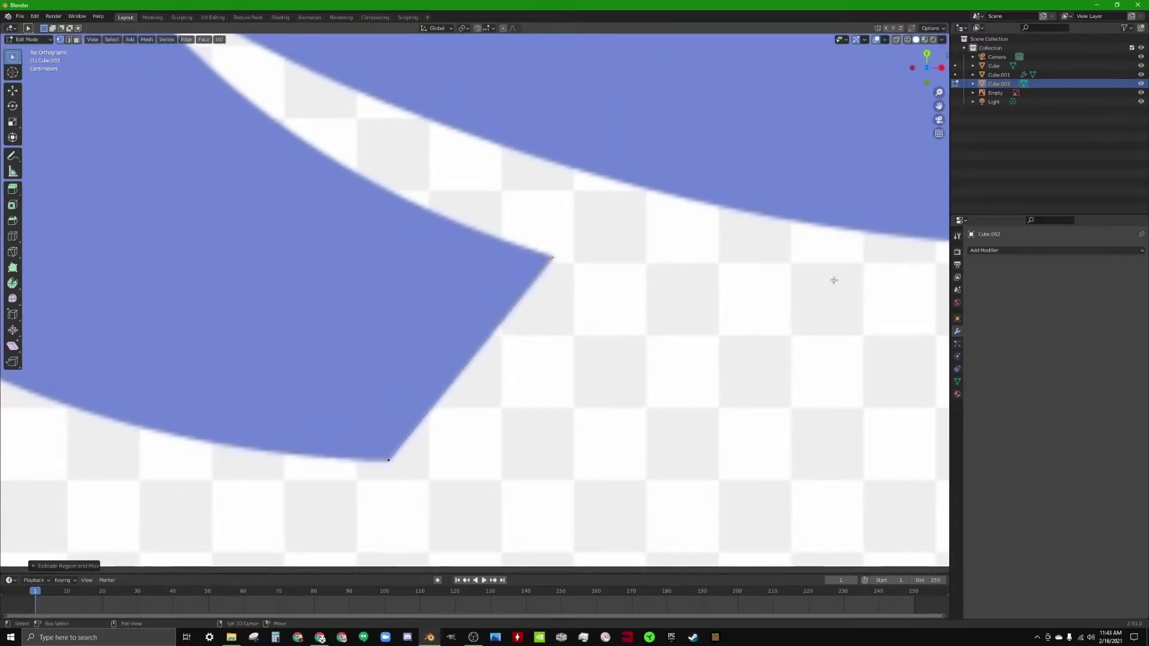
- Extrude vertices along the upper edge of the left foot, following the curve up to the left mouth tip
{"action": "middle_click_drag", "start_coordinate": [838, 279], "coordinate": [790, 347], "text": "shift"}
{"action": "key", "text": "e"}
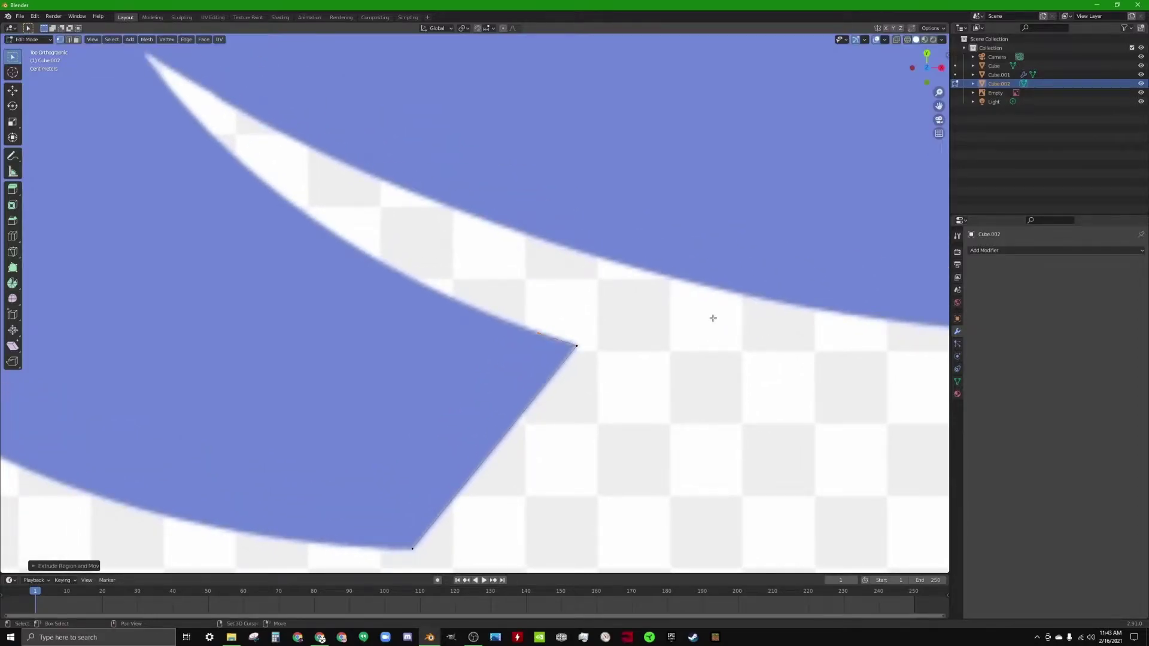
{"action": "left_click", "coordinate": [593, 250]}
{"action": "middle_click_drag", "start_coordinate": [515, 254], "coordinate": [692, 382], "text": "shift"}
{"action": "key", "text": "e"}
{"action": "left_click", "coordinate": [445, 291]}
{"action": "middle_click_drag", "start_coordinate": [445, 291], "coordinate": [554, 313]}
{"action": "key", "text": "KP_7"}
{"action": "key", "text": "e"}
{"action": "left_click", "coordinate": [554, 313]}
{"action": "key", "text": "e"}
{"action": "left_click", "coordinate": [522, 280]}
{"action": "key", "text": "e"}
{"action": "left_click", "coordinate": [497, 241]}
{"action": "key", "text": "e"}
{"action": "left_click", "coordinate": [488, 304]}
- Extrude vertices from the left mouth tip along the chin curve toward the logo's center
{"action": "key", "text": "e"}
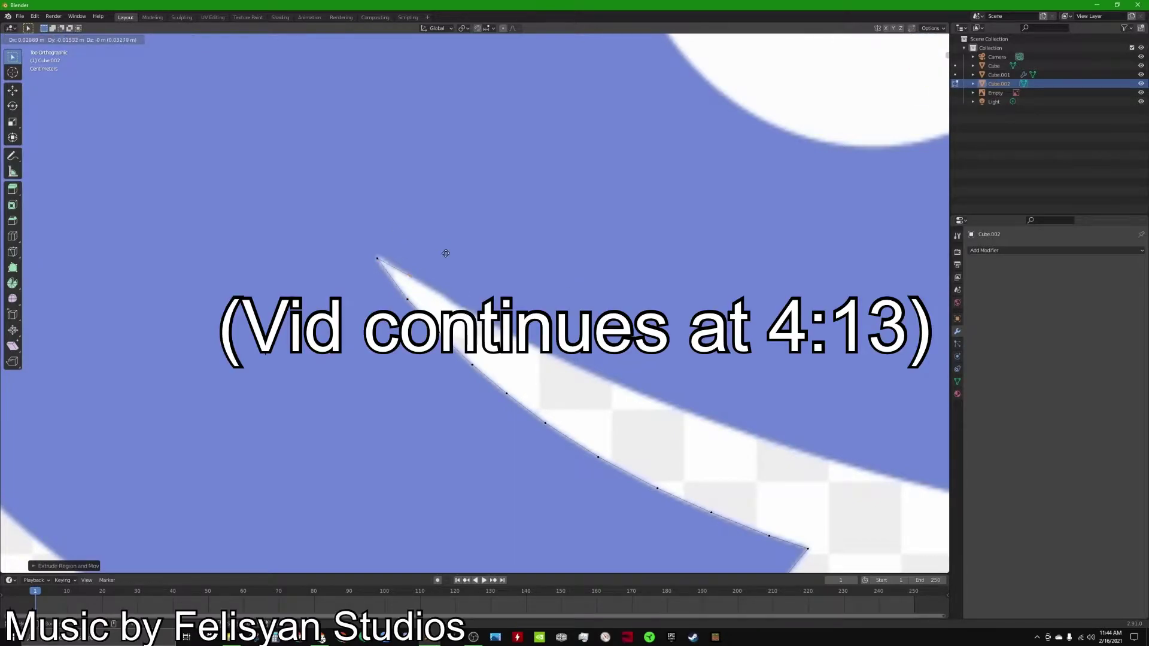
{"action": "key", "text": "e"}
{"action": "left_click", "coordinate": [413, 263]}
{"action": "scroll", "coordinate": [517, 289], "scroll_direction": "down", "scroll_amount": 3}
{"action": "middle_click_drag", "start_coordinate": [639, 278], "coordinate": [467, 263], "text": "shift"}
{"action": "key", "text": "e"}
{"action": "left_click", "coordinate": [515, 289]}
{"action": "key", "text": "e"}
{"action": "left_click", "coordinate": [565, 311]}
{"action": "middle_click_drag", "start_coordinate": [657, 341], "coordinate": [517, 340], "text": "shift"}
{"action": "key", "text": "e"}
{"action": "left_click", "coordinate": [585, 363]}
{"action": "key", "text": "e"}
{"action": "left_click", "coordinate": [647, 379]}
{"action": "key", "text": "e"}
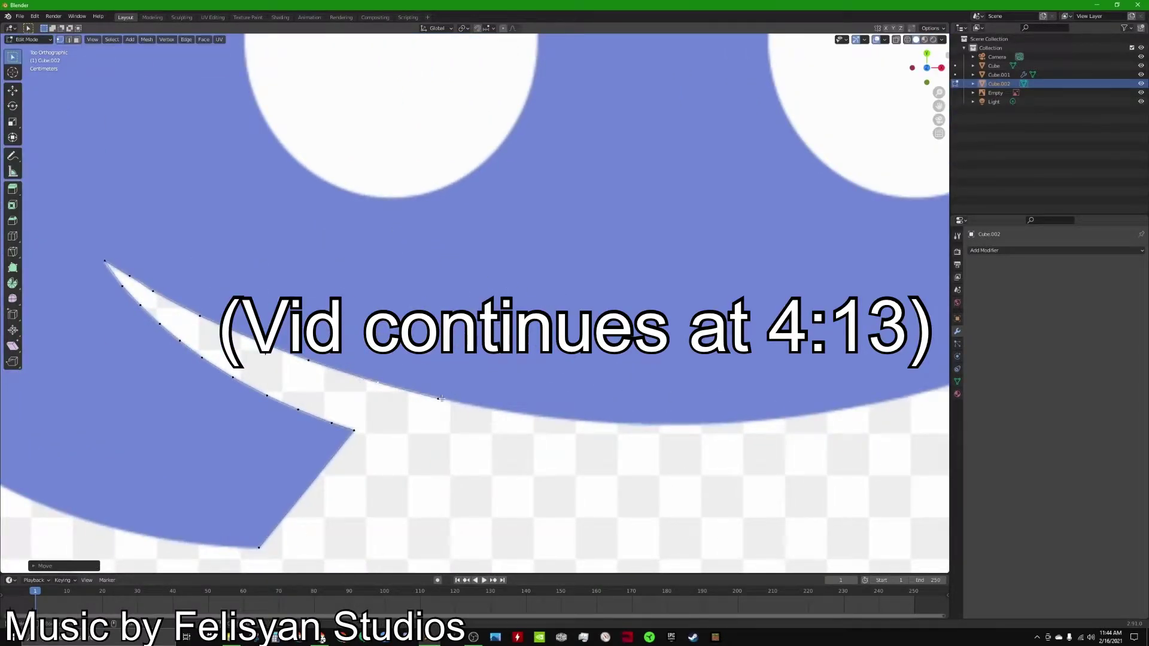
- Continue the outline along the chin curve past the logo's center toward the right mouth tip
{"action": "middle_click_drag", "start_coordinate": [734, 364], "coordinate": [520, 387], "text": "shift"}
{"action": "key", "text": "e"}
{"action": "left_click", "coordinate": [595, 398]}
{"action": "middle_click_drag", "start_coordinate": [609, 397], "coordinate": [435, 390], "text": "shift"}
{"action": "left_click", "coordinate": [508, 389]}
{"action": "middle_click_drag", "start_coordinate": [514, 386], "coordinate": [411, 381], "text": "shift"}
{"action": "middle_click_drag", "start_coordinate": [521, 444], "coordinate": [424, 442], "text": "shift"}
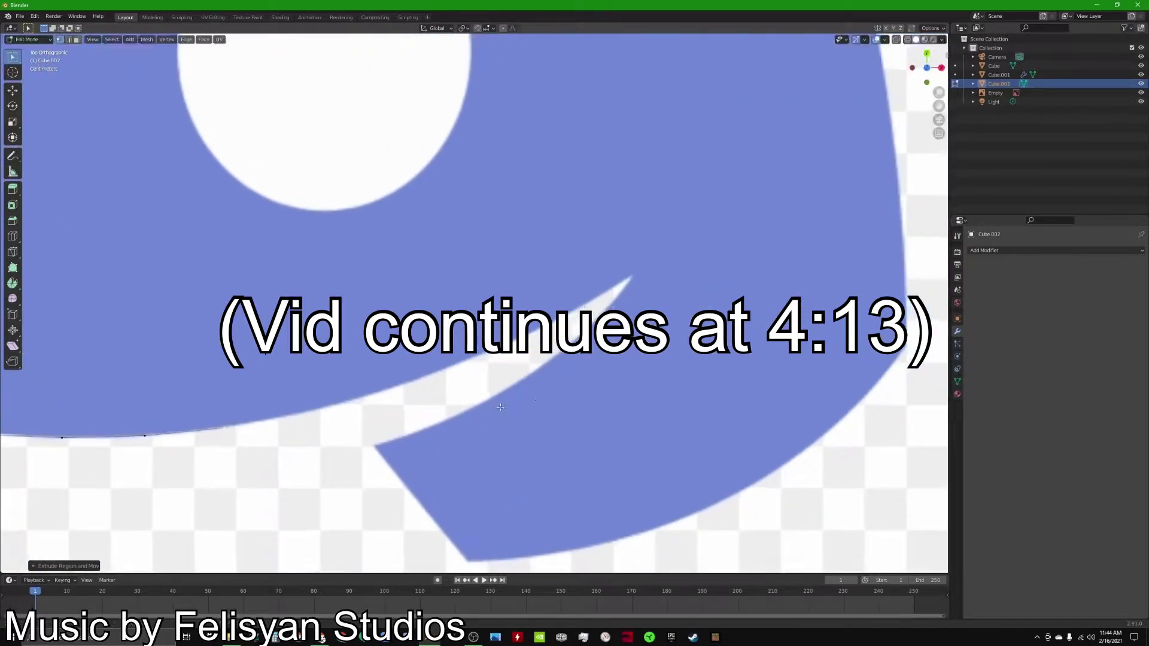
{"action": "middle_click_drag", "start_coordinate": [605, 380], "coordinate": [485, 396], "text": "shift"}
{"action": "key", "text": "e"}
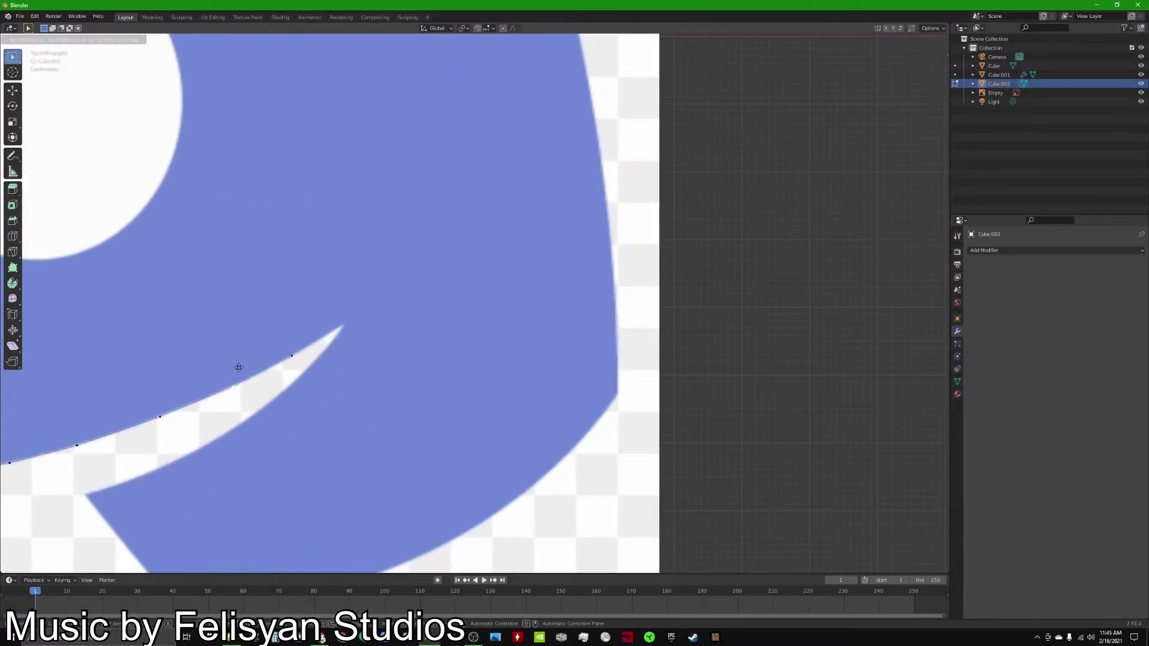
- Trace around the right mouth tip and back along the right foot's upper edge to the foot's inner corner
{"action": "scroll", "coordinate": [614, 180], "scroll_direction": "up", "scroll_amount": 3}
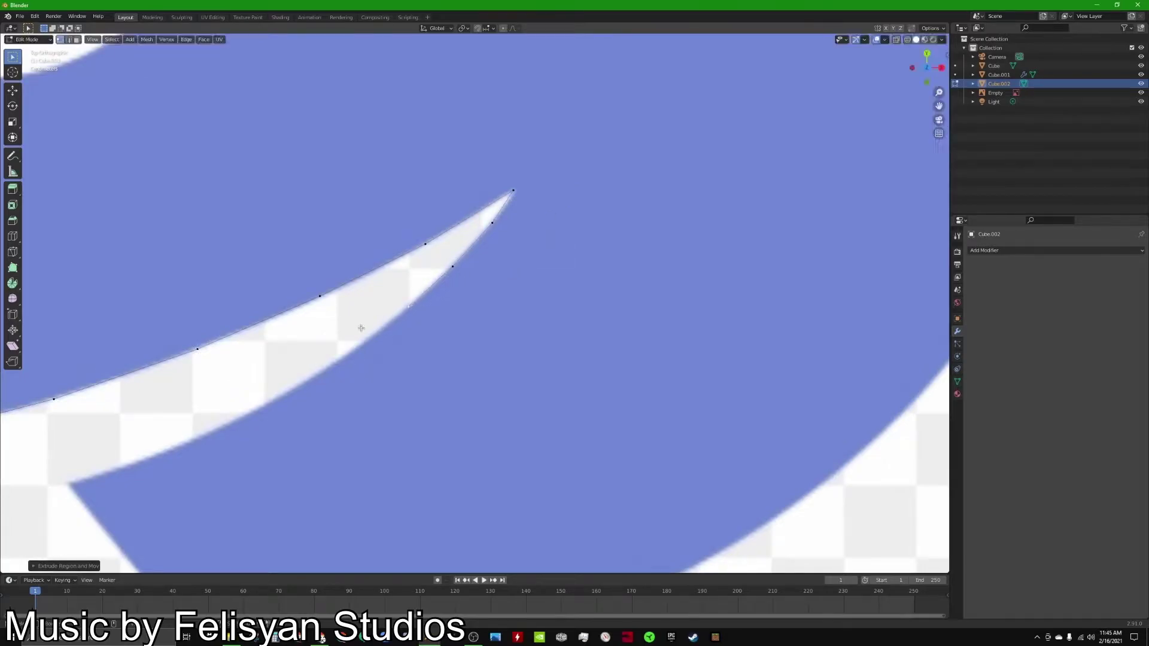
{"action": "left_click", "coordinate": [361, 328]}
{"action": "middle_click_drag", "start_coordinate": [404, 367], "coordinate": [574, 240]}
{"action": "key", "text": "KP_7"}
{"action": "middle_click_drag", "start_coordinate": [441, 287], "coordinate": [620, 141], "text": "shift"}
{"action": "key", "text": "e"}
{"action": "left_click", "coordinate": [568, 183]}
{"action": "key", "text": "e"}
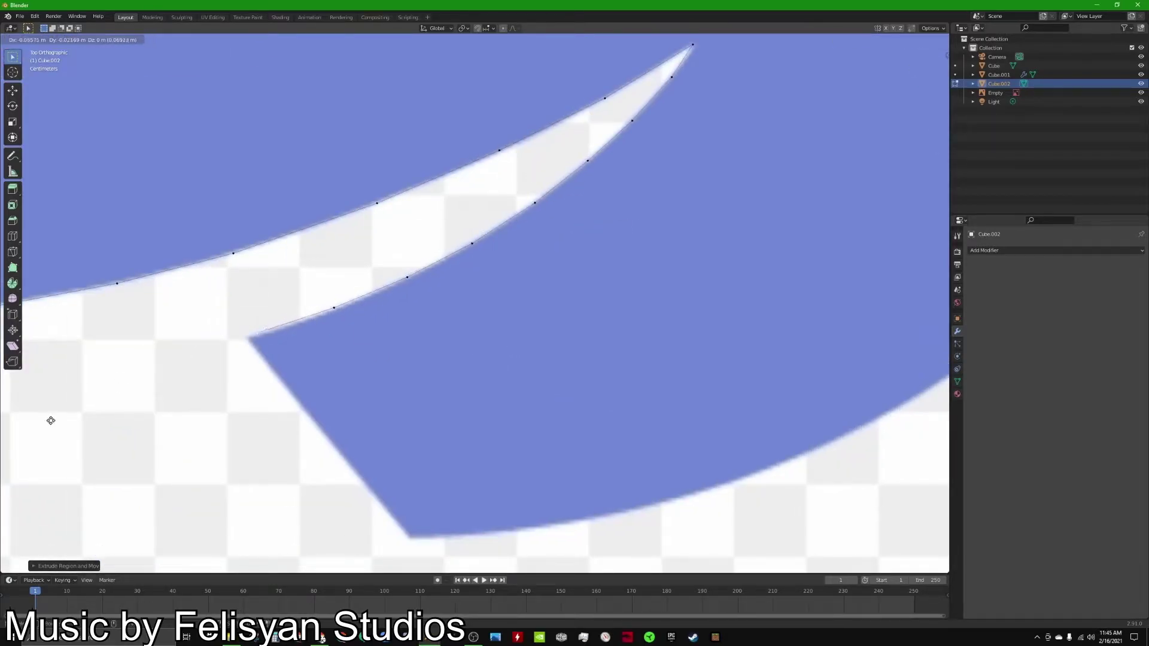
{"action": "left_click", "coordinate": [32, 418]}
- Adjust the vertex at the right foot's inner corner and extrude an edge down to the foot's bottom corner
{"action": "key", "text": "g"}
{"action": "left_click", "coordinate": [569, 257]}
{"action": "scroll", "coordinate": [538, 269], "scroll_direction": "down", "scroll_amount": 5}
{"action": "key", "text": "e"}
{"action": "left_click", "coordinate": [544, 389]}
- Extrude vertices along the first part of the right foot's curved bottom edge
{"action": "scroll", "coordinate": [620, 359], "scroll_direction": "up", "scroll_amount": 3}
{"action": "key", "text": "e"}
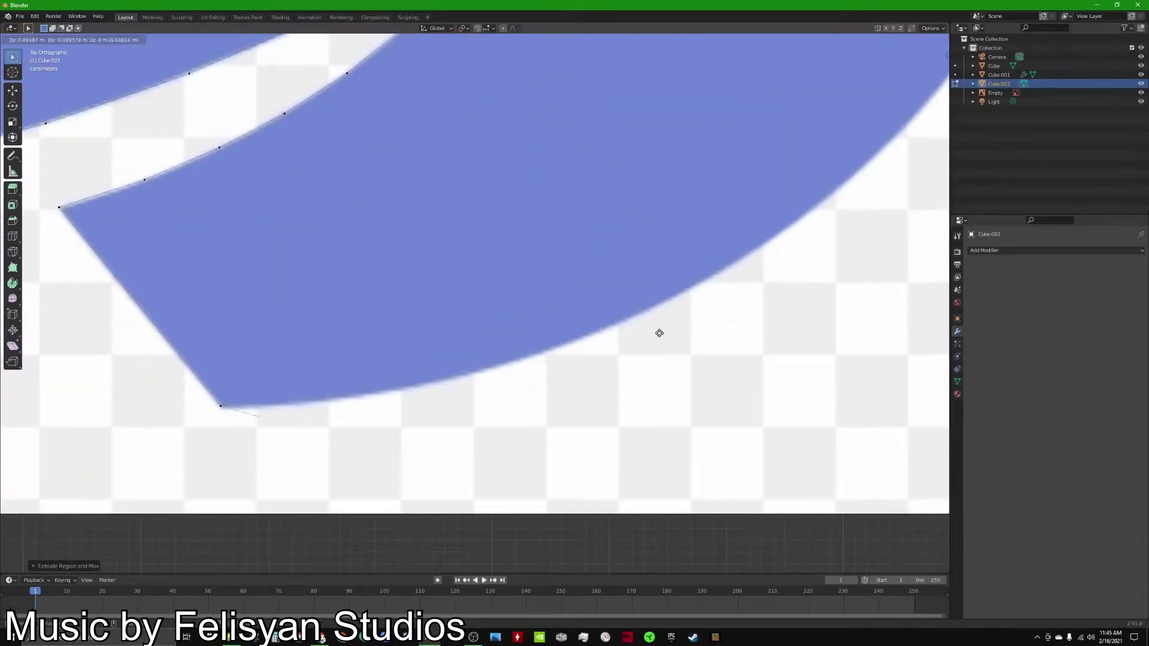
{"action": "left_click", "coordinate": [631, 290]}
{"action": "middle_click_drag", "start_coordinate": [645, 284], "coordinate": [472, 338], "text": "shift"}
{"action": "key", "text": "e"}
{"action": "left_click", "coordinate": [559, 301]}
{"action": "middle_click_drag", "start_coordinate": [589, 287], "coordinate": [479, 371], "text": "shift"}
- Continue the right foot's bottom curve up to the outer corner on the logo's right side
{"action": "key", "text": "e"}
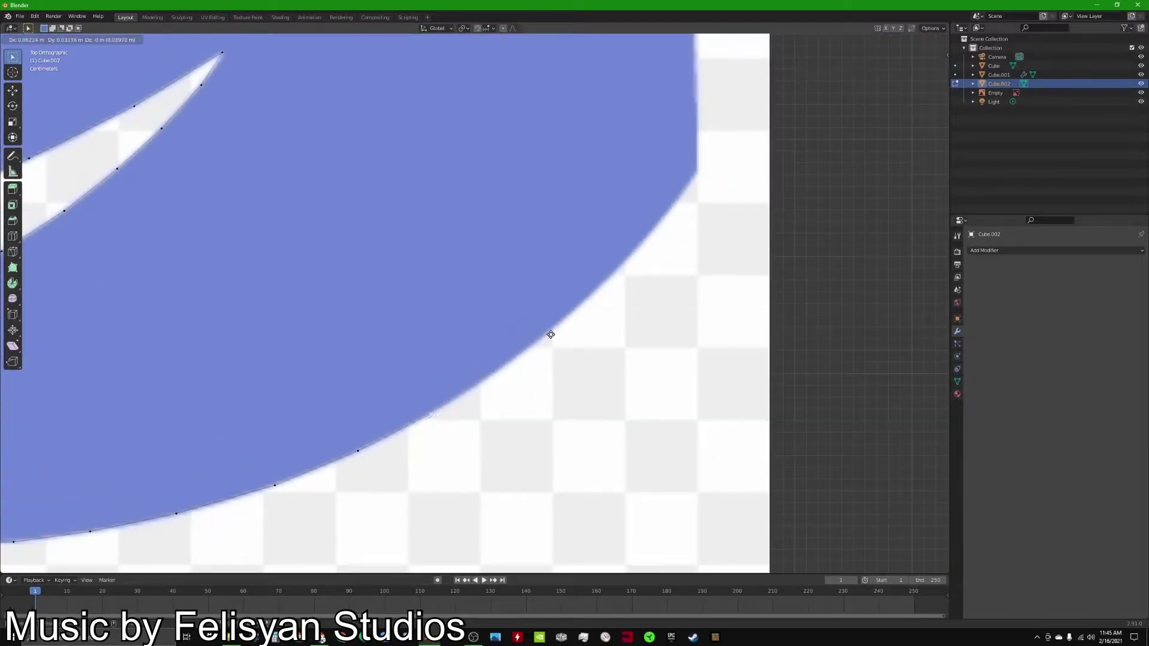
{"action": "left_click", "coordinate": [707, 216]}
{"action": "middle_click_drag", "start_coordinate": [707, 216], "coordinate": [558, 318], "text": "shift"}
{"action": "key", "text": "e"}
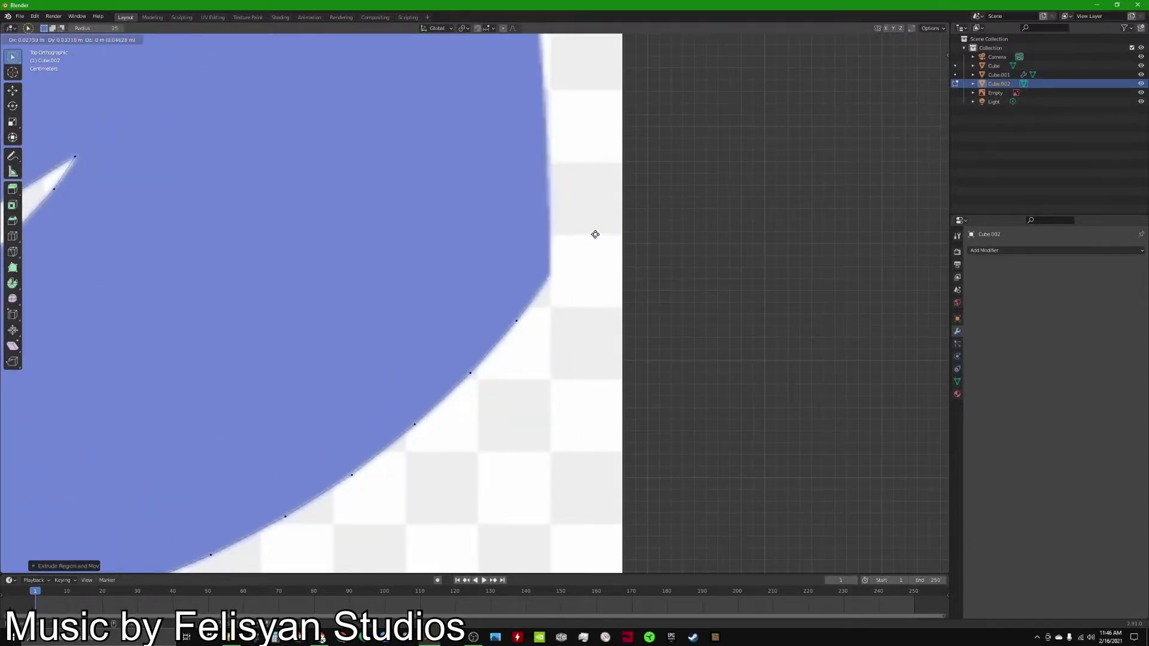
{"action": "key", "text": "q"}
{"action": "key", "text": "w"}
{"action": "key", "text": "w"}
{"action": "key", "text": "w"}
{"action": "scroll", "coordinate": [615, 256], "scroll_direction": "up", "scroll_amount": 3}
{"action": "scroll", "coordinate": [616, 256], "scroll_direction": "down", "scroll_amount": 5}
{"action": "middle_click_drag", "start_coordinate": [562, 273], "coordinate": [466, 448], "text": "shift"}
- Extrude vertices up the logo's right side to its upper right corner
{"action": "key", "text": "e"}
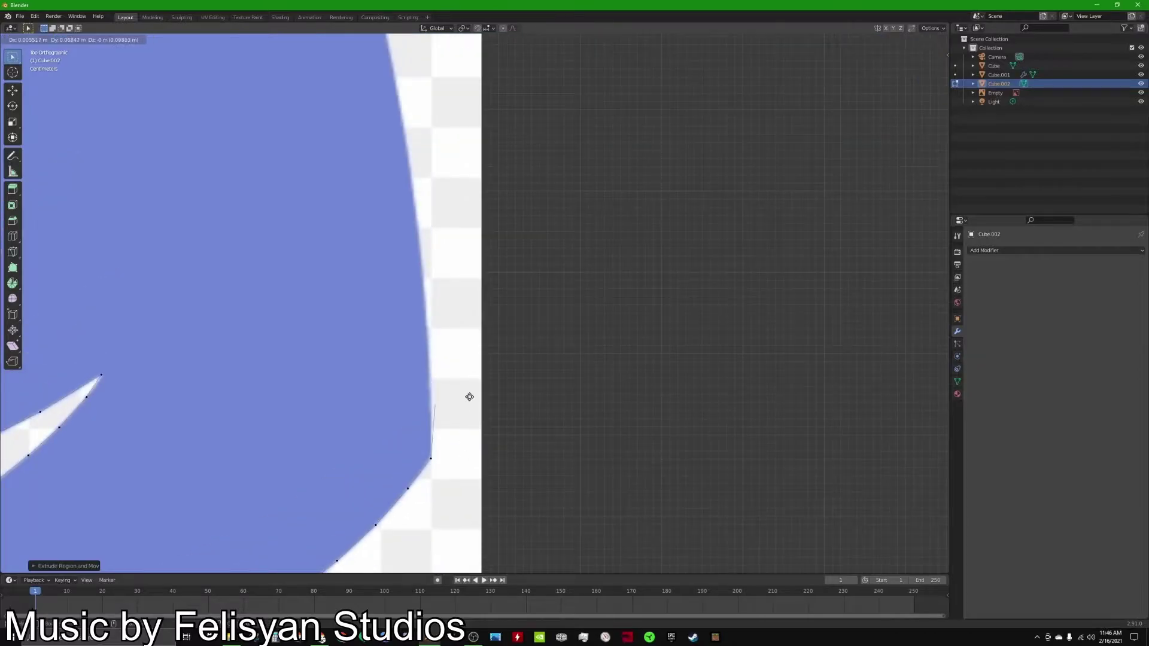
{"action": "left_click", "coordinate": [403, 270]}
{"action": "scroll", "coordinate": [404, 270], "scroll_direction": "down", "scroll_amount": 4}
{"action": "middle_click_drag", "start_coordinate": [407, 275], "coordinate": [550, 423], "text": "shift"}
{"action": "middle_click_drag", "start_coordinate": [515, 304], "coordinate": [438, 327], "text": "shift"}
{"action": "key", "text": "e"}
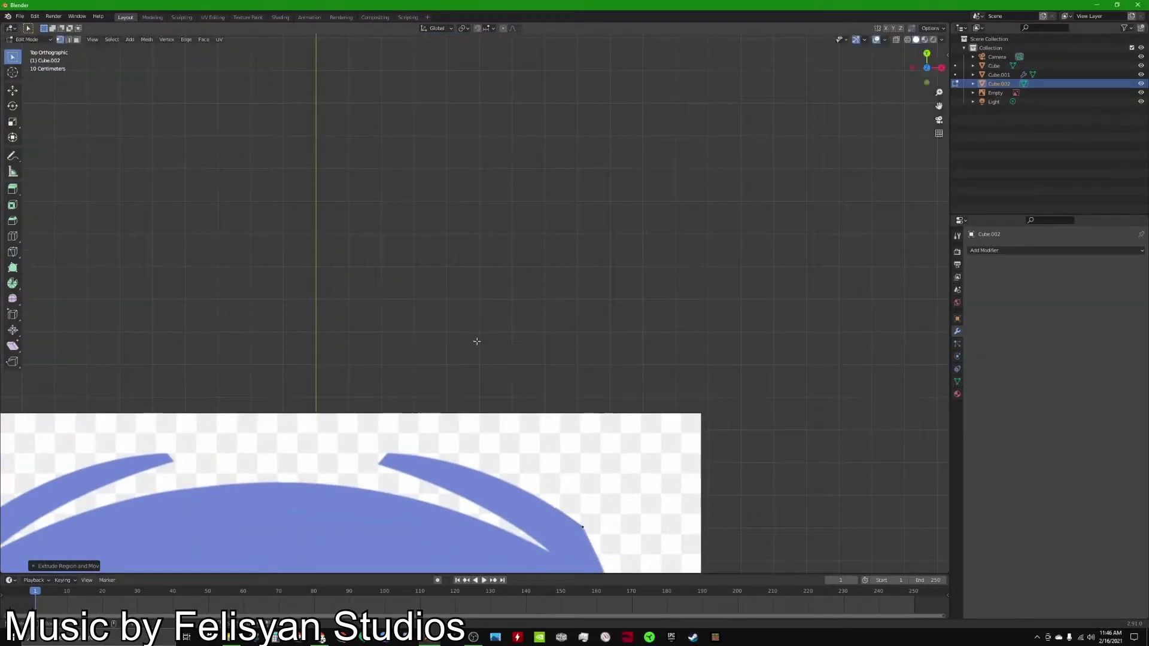
- Trace the upper edge of the right ear strip and around its blunt end
{"action": "left_click", "coordinate": [378, 307]}
{"action": "middle_click_drag", "start_coordinate": [516, 391], "coordinate": [597, 280], "text": "shift"}
{"action": "left_click", "coordinate": [508, 273]}
{"action": "scroll", "coordinate": [508, 273], "scroll_direction": "up", "scroll_amount": 3}
{"action": "middle_click_drag", "start_coordinate": [514, 371], "coordinate": [416, 272], "text": "shift"}
{"action": "key", "text": "e"}
{"action": "left_click", "coordinate": [487, 279]}
{"action": "left_click", "coordinate": [369, 278]}
- Trace the lower edge of the right ear strip down to the pointed gap tip, adjusting vertices to fit the curve
{"action": "key", "text": "g"}
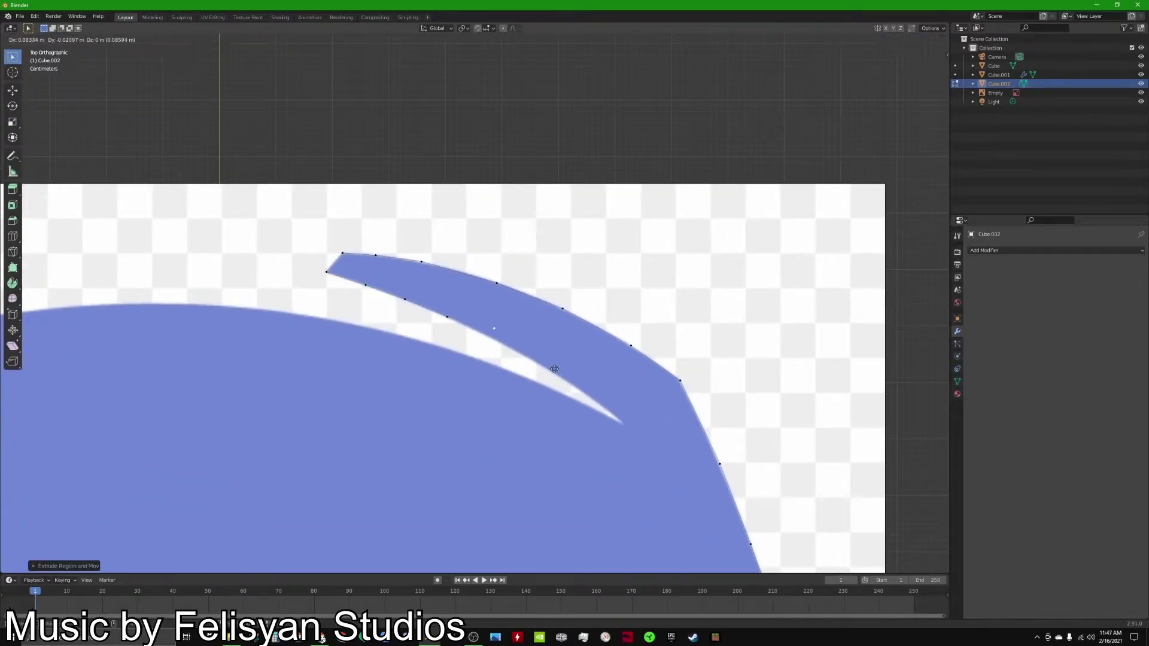
{"action": "left_click", "coordinate": [611, 389]}
{"action": "middle_click_drag", "start_coordinate": [611, 389], "coordinate": [542, 362], "text": "shift"}
{"action": "key", "text": "e"}
{"action": "left_click", "coordinate": [704, 441]}
{"action": "left_click", "coordinate": [542, 373]}
{"action": "key", "text": "g"}
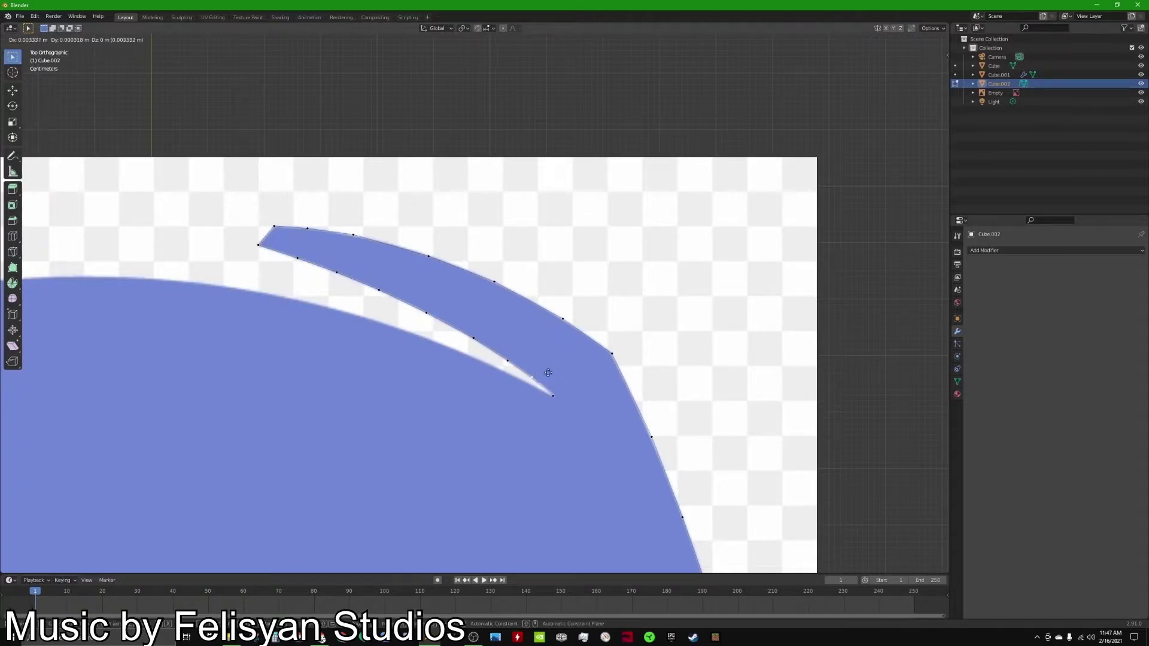
- Extrude vertices from the right gap tip along the forehead curve toward the logo's center
{"action": "middle_click_drag", "start_coordinate": [404, 362], "coordinate": [591, 384], "text": "shift"}
{"action": "key", "text": "e"}
{"action": "left_click", "coordinate": [562, 343]}
{"action": "key", "text": "e"}
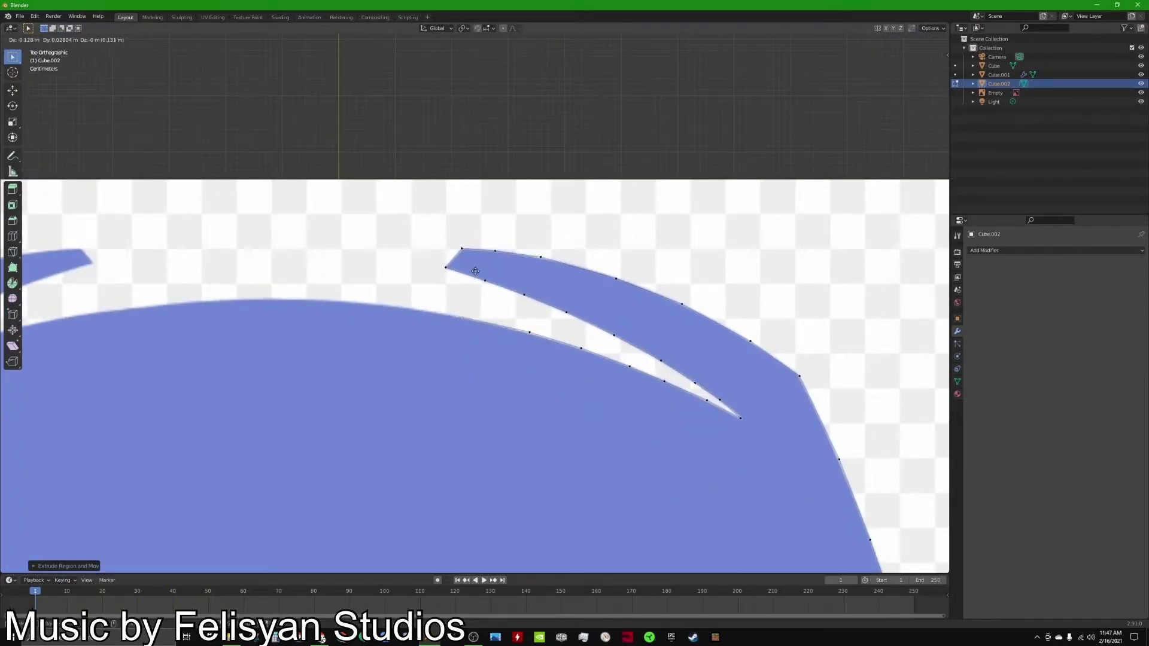
{"action": "left_click", "coordinate": [468, 273]}
{"action": "left_click", "coordinate": [524, 328]}
{"action": "key", "text": "g"}
{"action": "left_click", "coordinate": [259, 317]}
- Continue the forehead curve across the center toward the left gap tip
{"action": "key", "text": "e"}
{"action": "middle_click_drag", "start_coordinate": [259, 317], "coordinate": [479, 290], "text": "shift"}
{"action": "left_click", "coordinate": [393, 327]}
{"action": "key", "text": "e"}
{"action": "left_click", "coordinate": [697, 282]}
{"action": "key", "text": "e"}
{"action": "left_click", "coordinate": [508, 307]}
{"action": "middle_click_drag", "start_coordinate": [274, 419], "coordinate": [460, 365], "text": "shift"}
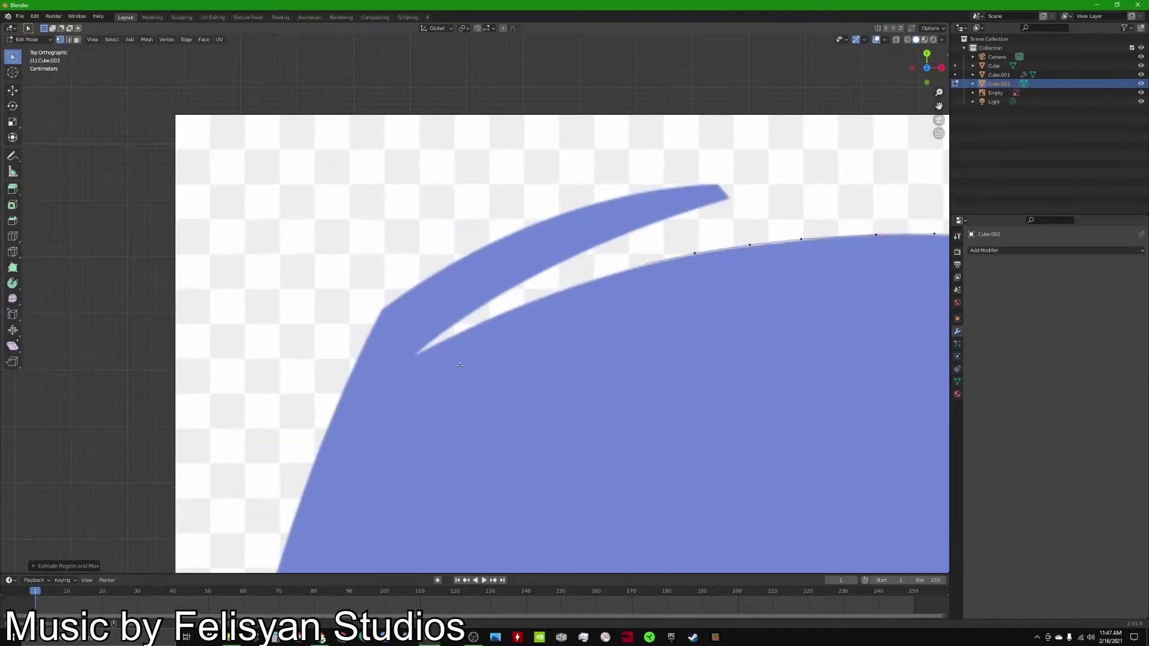
{"action": "key", "text": "e"}
{"action": "scroll", "coordinate": [615, 317], "scroll_direction": "up", "scroll_amount": 3}
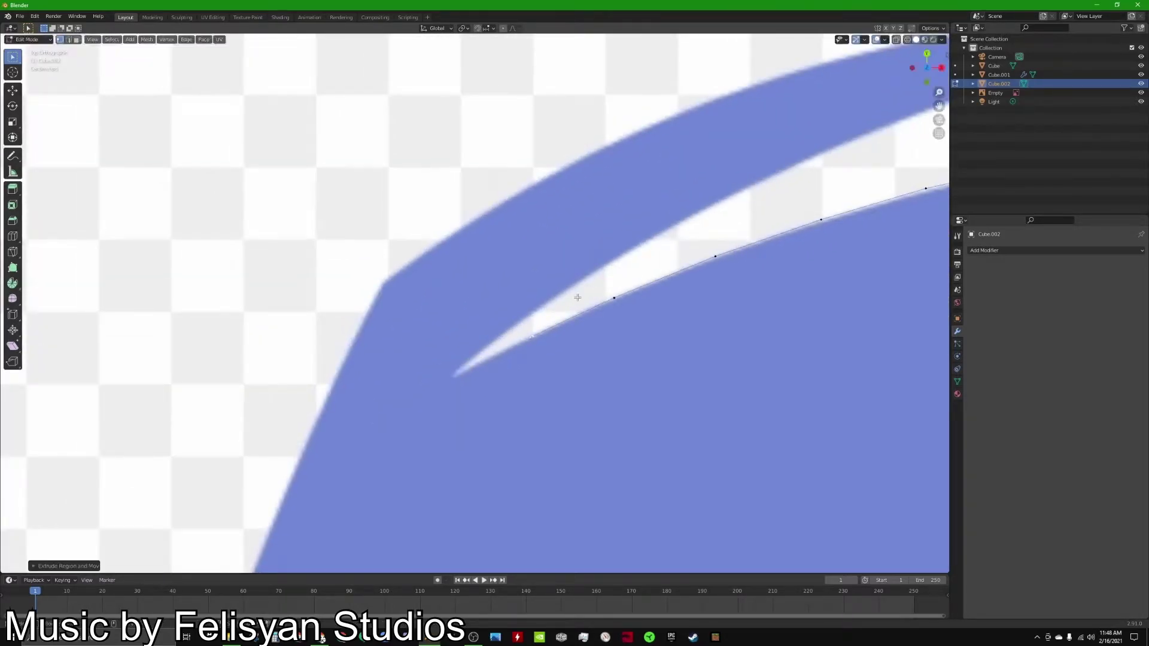
- Trace around the left gap tip and along the lower edge of the left ear strip to its blunt end
{"action": "middle_click_drag", "start_coordinate": [616, 268], "coordinate": [555, 278], "text": "shift"}
{"action": "key", "text": "e"}
{"action": "left_click", "coordinate": [599, 246]}
{"action": "key", "text": "e"}
{"action": "left_click", "coordinate": [652, 209]}
{"action": "middle_click_drag", "start_coordinate": [851, 99], "coordinate": [579, 267], "text": "shift"}
{"action": "left_click", "coordinate": [472, 288]}
{"action": "key", "text": "e"}
{"action": "left_click", "coordinate": [574, 248]}
{"action": "key", "text": "e"}
{"action": "left_click", "coordinate": [647, 217]}
{"action": "key", "text": "e"}
{"action": "left_click", "coordinate": [609, 200]}
{"action": "middle_click_drag", "start_coordinate": [759, 205], "coordinate": [521, 325], "text": "shift"}
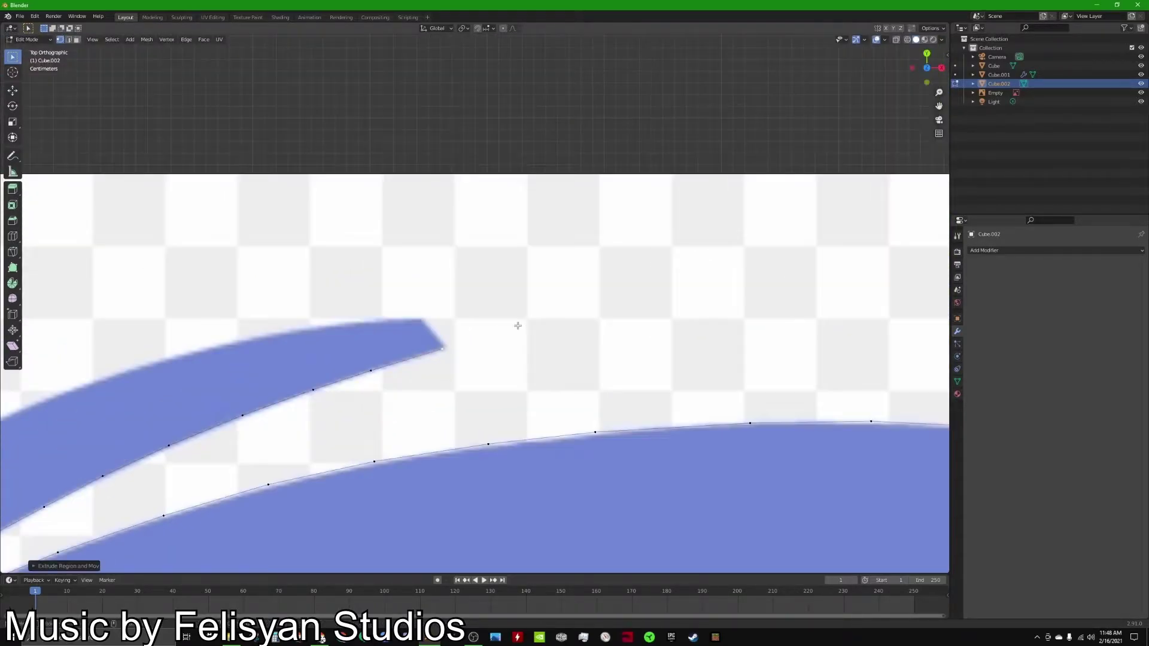
- Extrude across the blunt end of the left ear strip and along the first part of its upper edge
{"action": "scroll", "coordinate": [521, 324], "scroll_direction": "up", "scroll_amount": 3}
{"action": "key", "text": "e"}
{"action": "left_click", "coordinate": [473, 271]}
{"action": "key", "text": "e"}
{"action": "left_click", "coordinate": [377, 275]}
{"action": "scroll", "coordinate": [377, 275], "scroll_direction": "down", "scroll_amount": 5}
{"action": "middle_click_drag", "start_coordinate": [313, 319], "coordinate": [436, 336], "text": "shift"}
{"action": "key", "text": "e"}
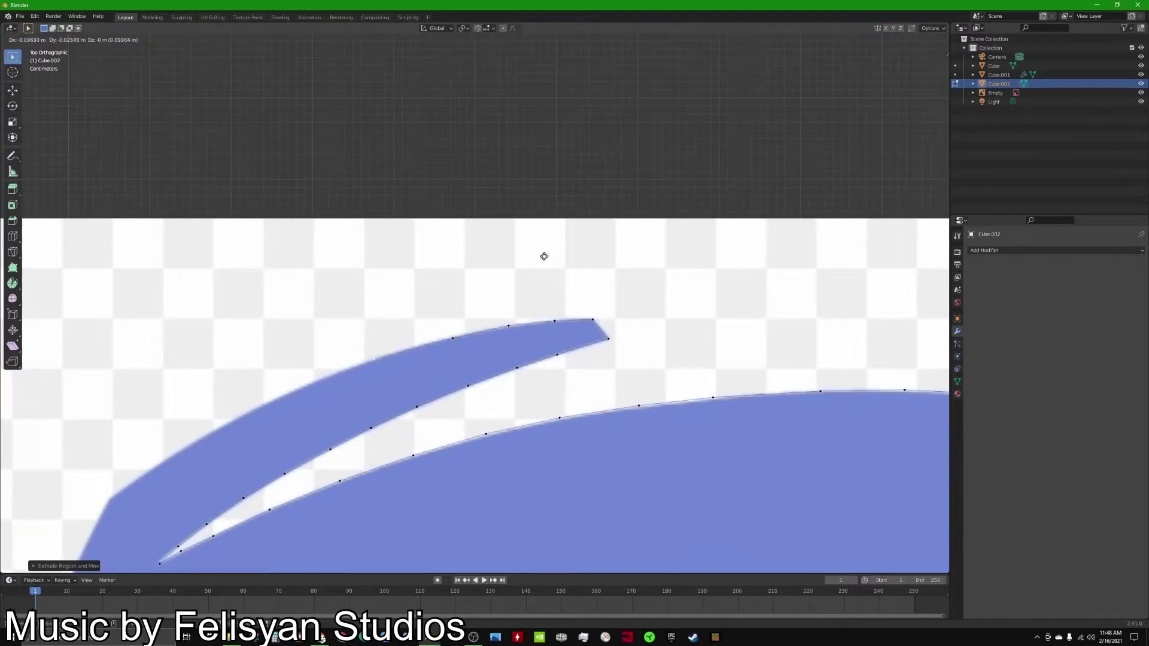
- Continue the left ear strip's upper edge to the logo's upper left corner and reposition a vertex to fit the curve
{"action": "left_click", "coordinate": [347, 327]}
{"action": "middle_click_drag", "start_coordinate": [348, 327], "coordinate": [436, 282], "text": "shift"}
{"action": "scroll", "coordinate": [456, 271], "scroll_direction": "up", "scroll_amount": 2}
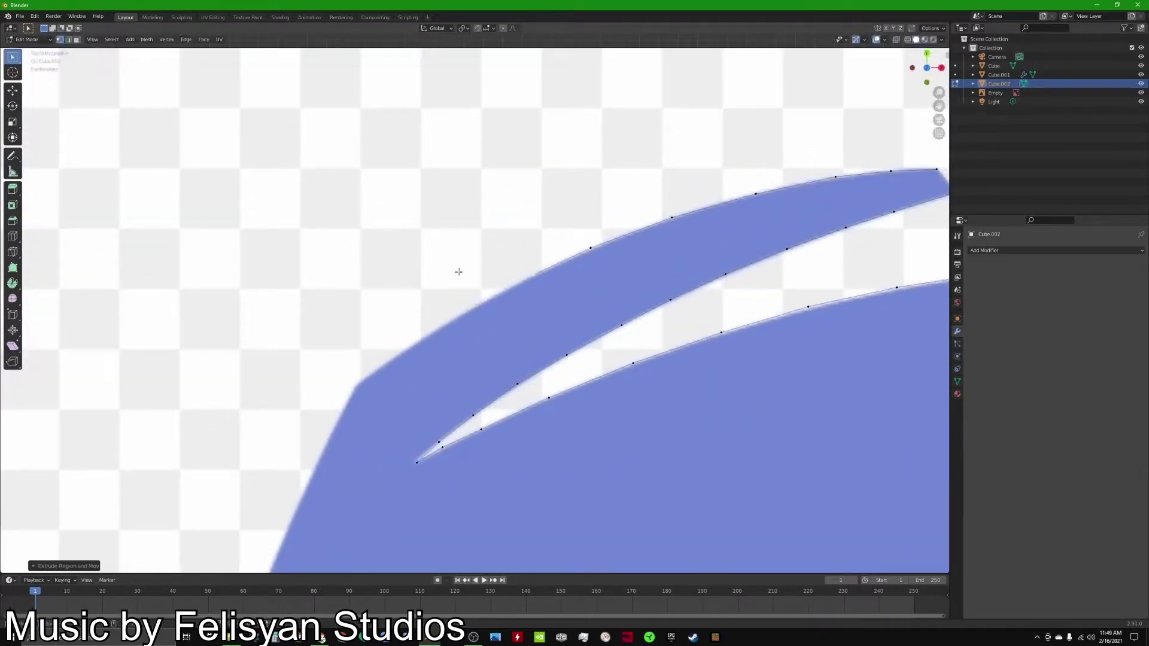
{"action": "middle_click_drag", "start_coordinate": [534, 255], "coordinate": [687, 178], "text": "shift"}
{"action": "key", "text": "e"}
{"action": "key", "text": "g"}
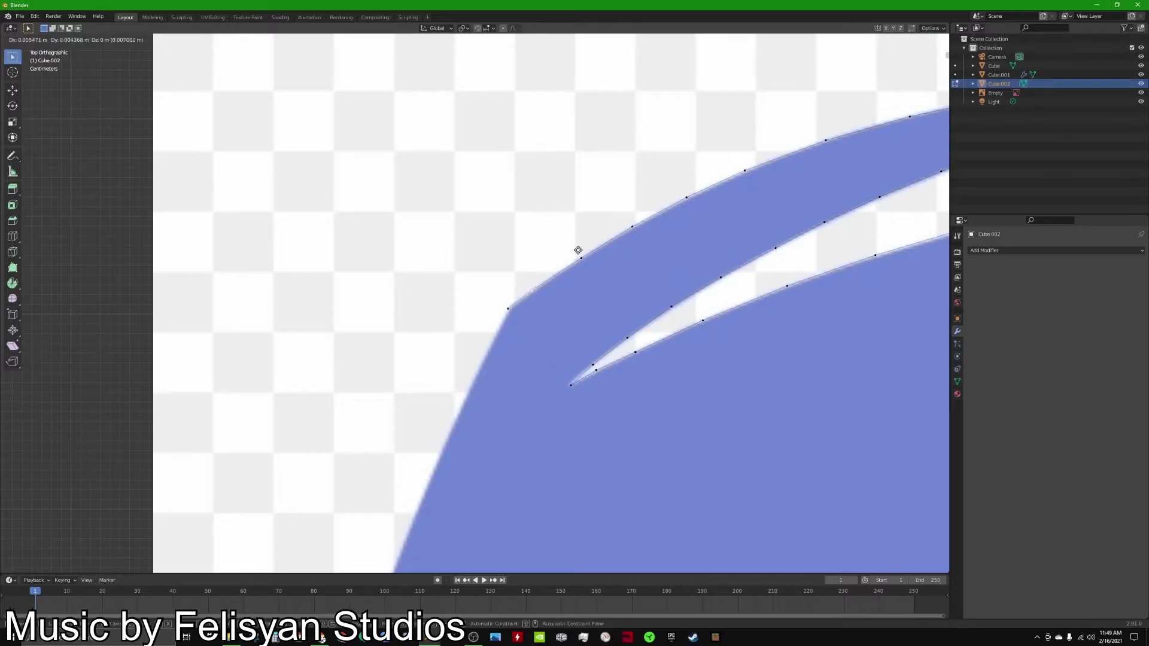
{"action": "left_click", "coordinate": [568, 255]}
- Extrude vertices down the logo's left side from the upper left corner past the lower left corner
{"action": "scroll", "coordinate": [658, 217], "scroll_direction": "down", "scroll_amount": 14}
{"action": "scroll", "coordinate": [565, 388], "scroll_direction": "up", "scroll_amount": 13}
{"action": "key", "text": "e"}
{"action": "left_click", "coordinate": [511, 460]}
{"action": "key", "text": "e"}
{"action": "left_click", "coordinate": [481, 527]}
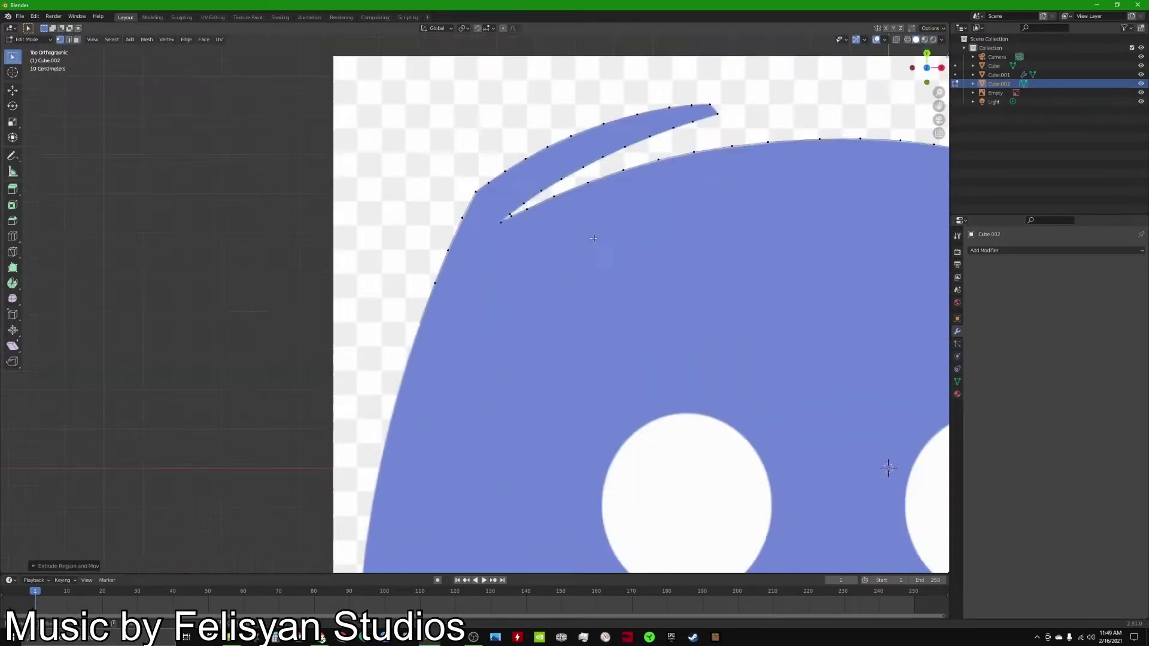
{"action": "scroll", "coordinate": [505, 351], "scroll_direction": "up", "scroll_amount": 3}
{"action": "scroll", "coordinate": [505, 351], "scroll_direction": "down", "scroll_amount": 6}
{"action": "left_click", "coordinate": [505, 351]}
{"action": "scroll", "coordinate": [536, 399], "scroll_direction": "up", "scroll_amount": 8}
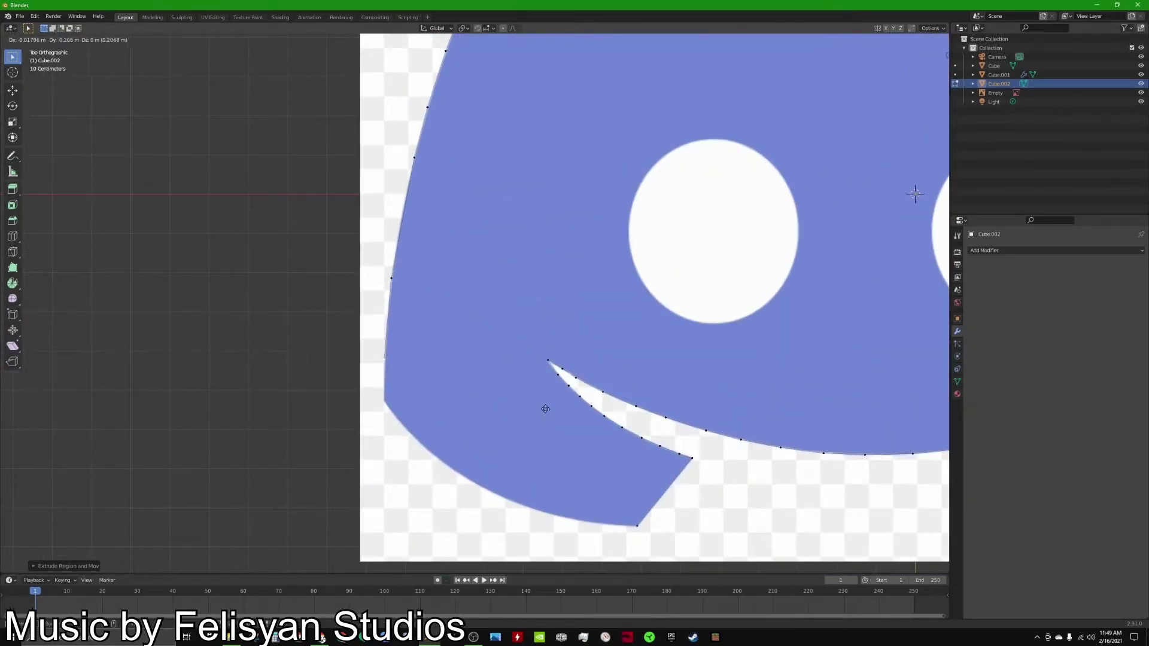
{"action": "scroll", "coordinate": [220, 265], "scroll_direction": "down", "scroll_amount": 8, "text": "ctrl"}
{"action": "scroll", "coordinate": [300, 315], "scroll_direction": "down", "scroll_amount": 3, "text": "shift"}
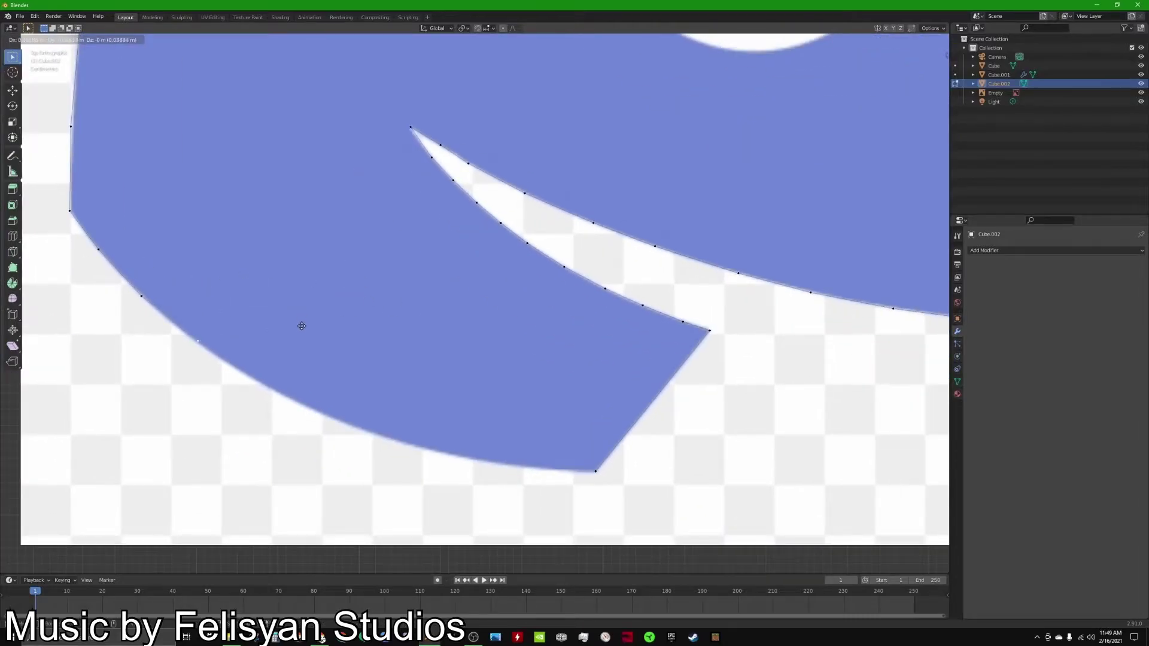
- Trace the logo's lower left curve with extruded vertices to the existing vertex at the bottom of the left jaw piece
{"action": "key", "text": "e"}
{"action": "left_click", "coordinate": [247, 341]}
{"action": "middle_click_drag", "start_coordinate": [69, 331], "coordinate": [175, 347], "text": "shift"}
{"action": "key", "text": "e"}
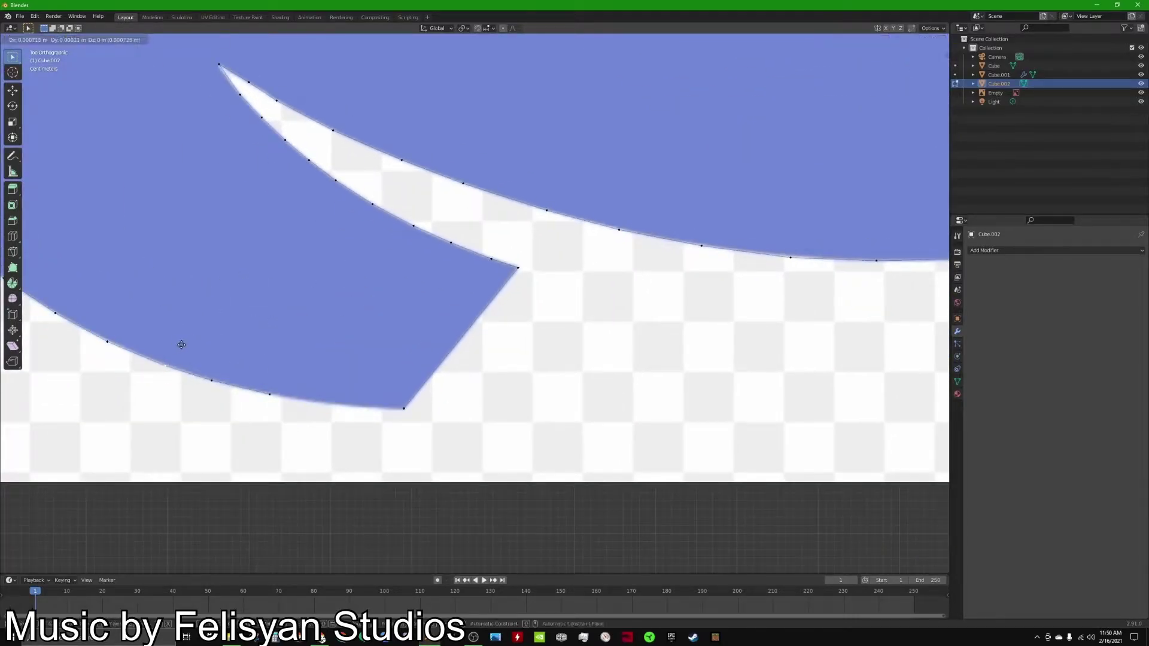
{"action": "left_click", "coordinate": [233, 357]}
{"action": "key", "text": "e"}
{"action": "left_click", "coordinate": [335, 386]}
{"action": "key", "text": "e"}
{"action": "left_click", "coordinate": [288, 382]}
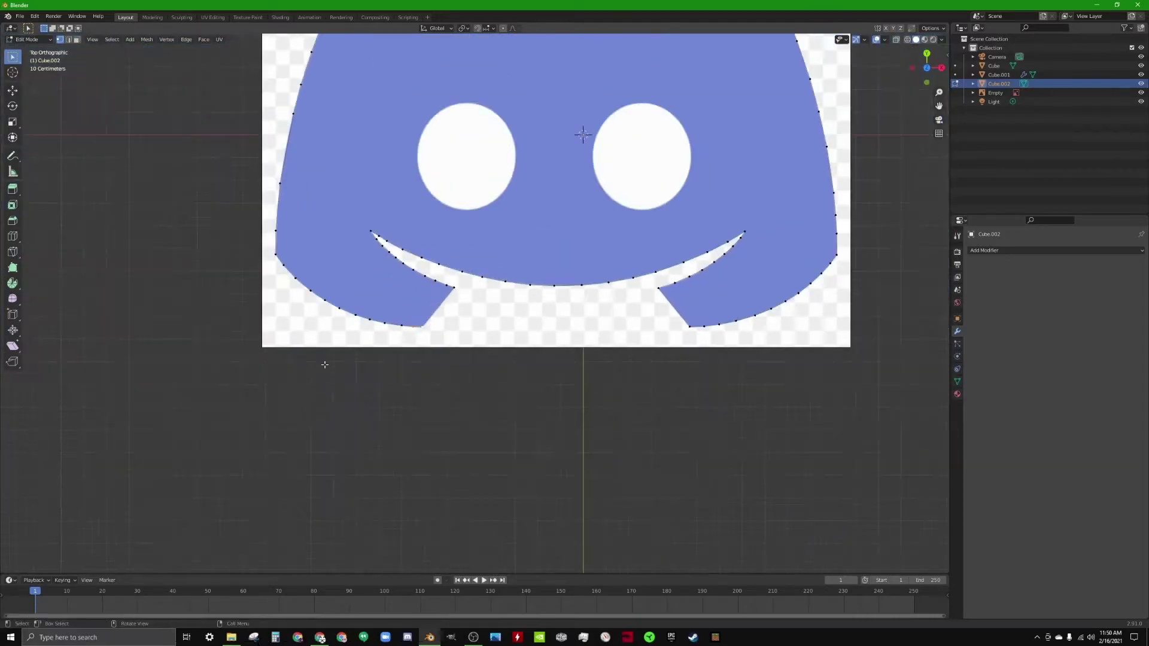
- Fill the complete traced logo outline with a face
{"action": "scroll", "coordinate": [321, 364], "scroll_direction": "down", "scroll_amount": 8}
{"action": "middle_click_drag", "start_coordinate": [584, 356], "coordinate": [485, 392], "text": "shift"}
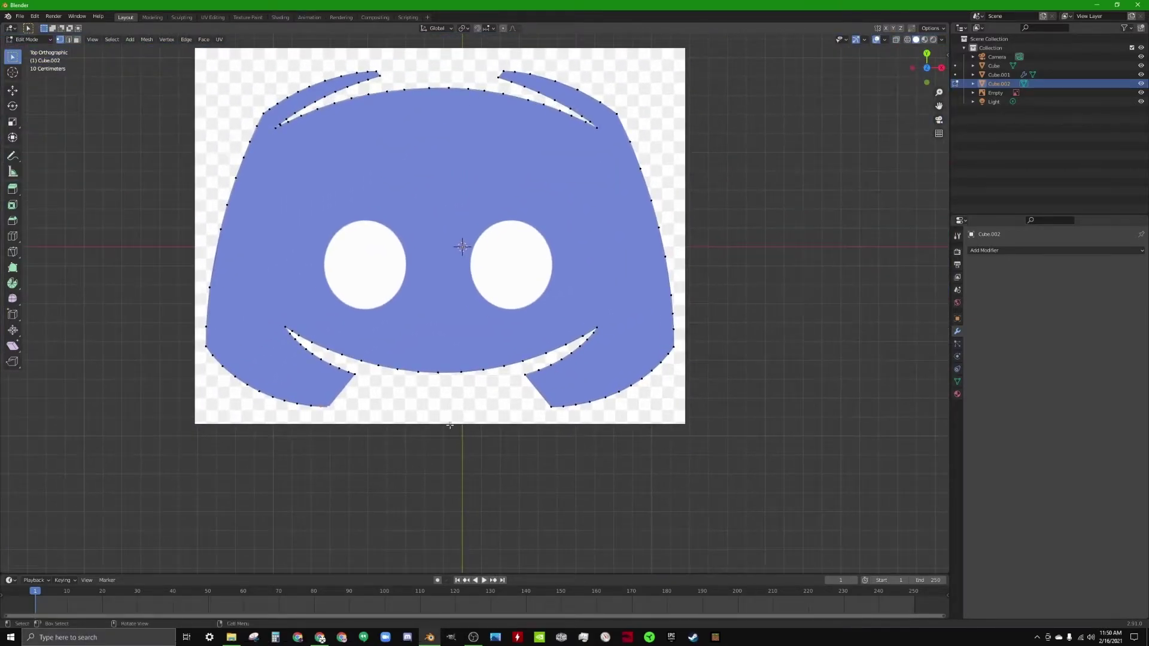
{"action": "key", "text": "f"}
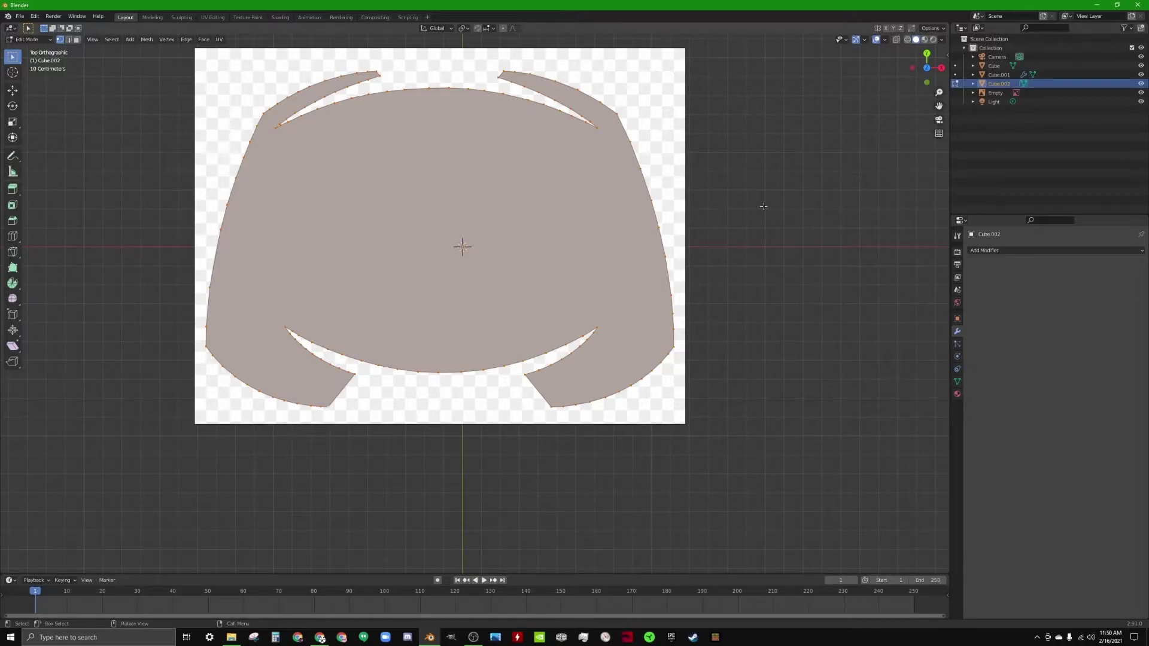
- Extrude the filled logo face upward into a thick plate and return to Object Mode
{"action": "key", "text": "KP_1"}
{"action": "scroll", "coordinate": [590, 213], "scroll_direction": "up", "scroll_amount": 3}
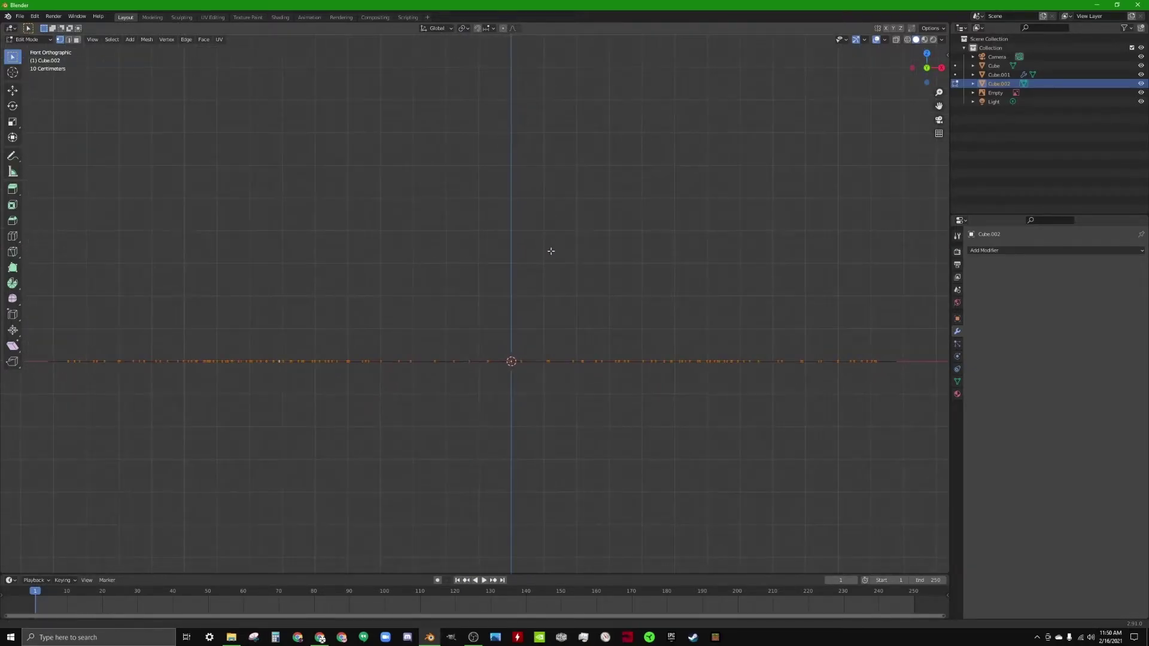
{"action": "key", "text": "e"}
{"action": "left_click", "coordinate": [559, 185]}
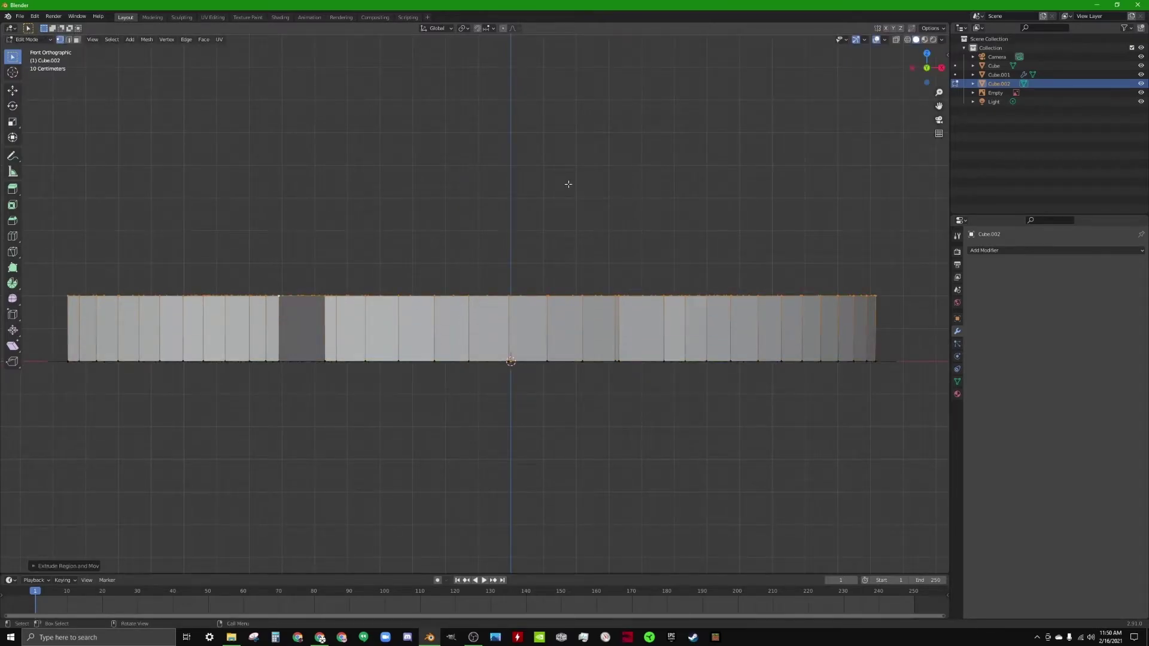
{"action": "middle_click_drag", "start_coordinate": [569, 185], "coordinate": [572, 240]}
{"action": "key", "text": "KP_7"}
{"action": "scroll", "coordinate": [702, 277], "scroll_direction": "down", "scroll_amount": 4}
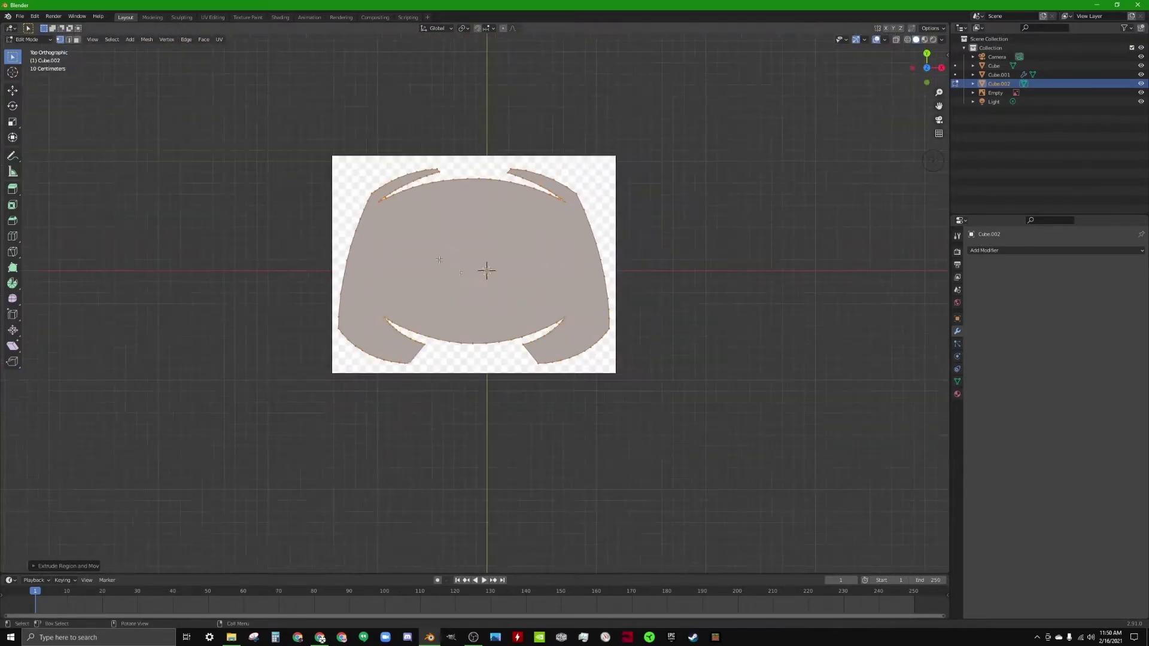
{"action": "key", "text": "Tab"}
{"action": "middle_click_drag", "start_coordinate": [702, 277], "coordinate": [721, 239]}
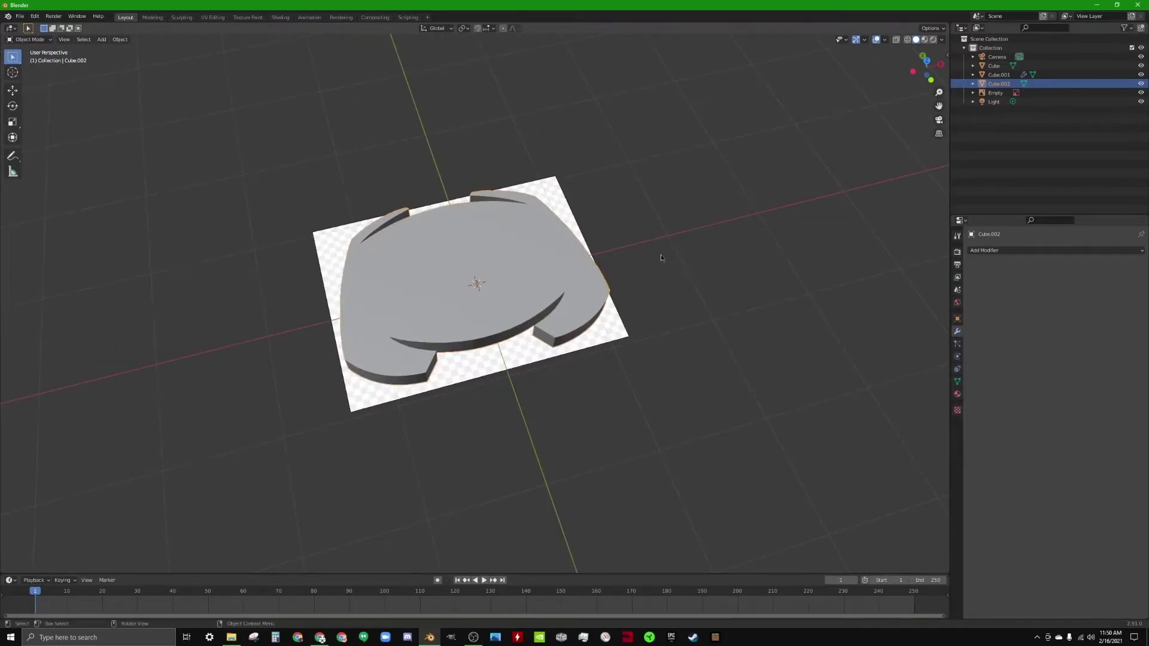
- Move the logo plate along the X axis off the reference image, toward the rounded block
{"action": "key", "text": "KP_7"}
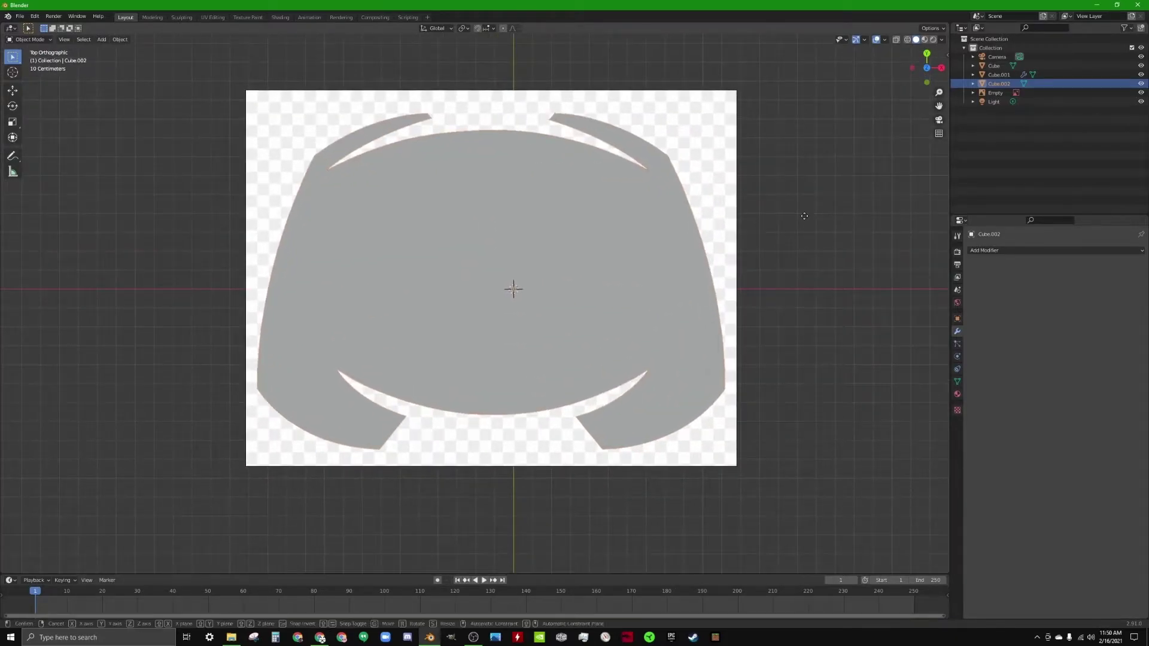
{"action": "key", "text": "g"}
{"action": "key", "text": "x"}
{"action": "left_click", "coordinate": [318, 255]}
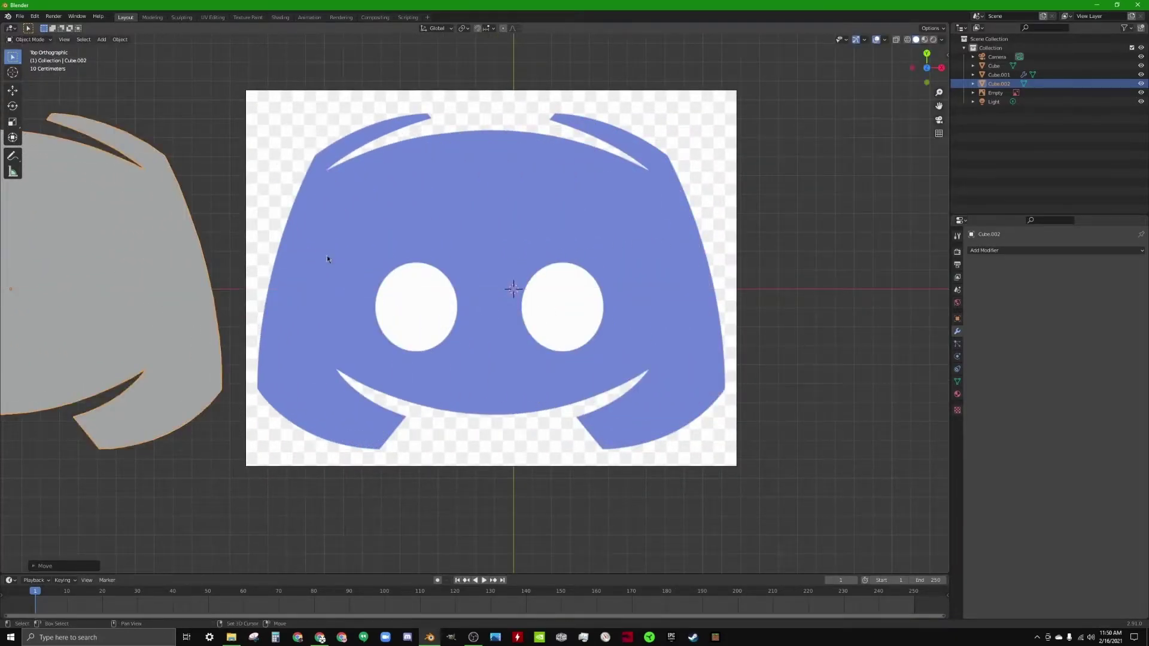
{"action": "scroll", "coordinate": [422, 274], "scroll_direction": "down", "scroll_amount": 6}
{"action": "left_click", "coordinate": [616, 296]}
- Add a cylinder mesh and scale it down to roughly the size of a logo eye
{"action": "scroll", "coordinate": [603, 293], "scroll_direction": "up", "scroll_amount": 5}
{"action": "mouse_move", "coordinate": [598, 290]}
{"action": "middle_mouse_down", "text": "shift"}
{"action": "mouse_move", "coordinate": [690, 269]}
{"action": "mouse_move", "coordinate": [676, 257]}
{"action": "mouse_move", "coordinate": [623, 281]}
{"action": "mouse_move", "coordinate": [601, 277]}
{"action": "middle_mouse_up", "text": "shift"}
{"action": "scroll", "coordinate": [628, 282], "scroll_direction": "up", "scroll_amount": 3}
{"action": "key", "text": "shift+a"}
{"action": "mouse_move", "coordinate": [574, 276]}
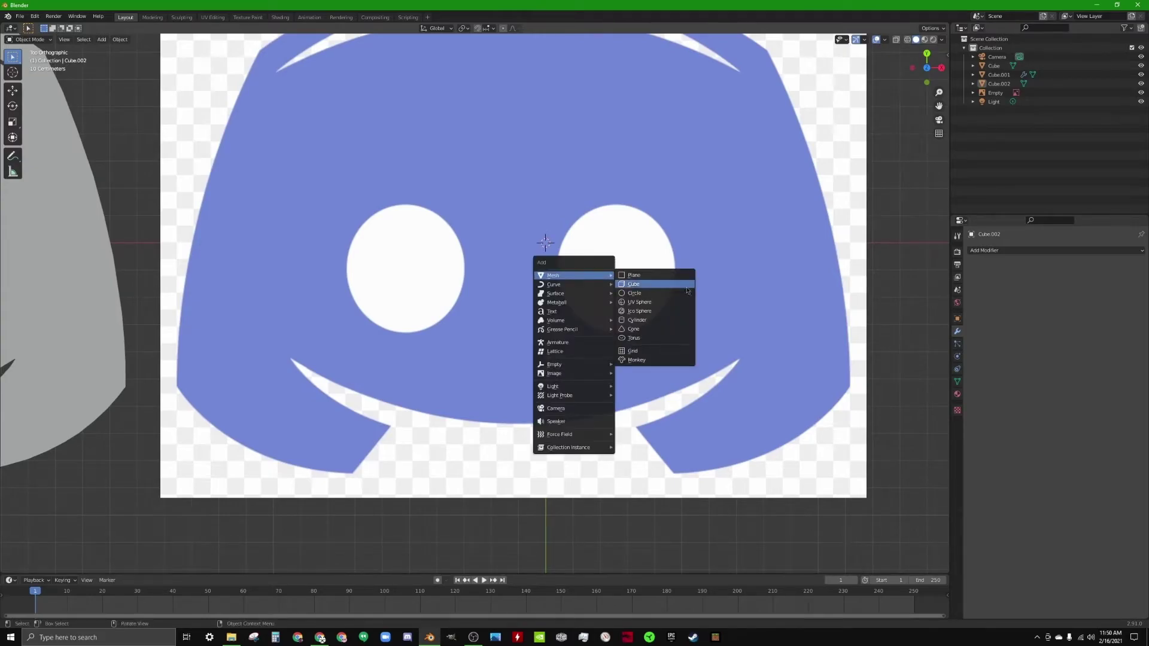
{"action": "left_click", "coordinate": [686, 320]}
{"action": "scroll", "coordinate": [706, 283], "scroll_direction": "down", "scroll_amount": 3}
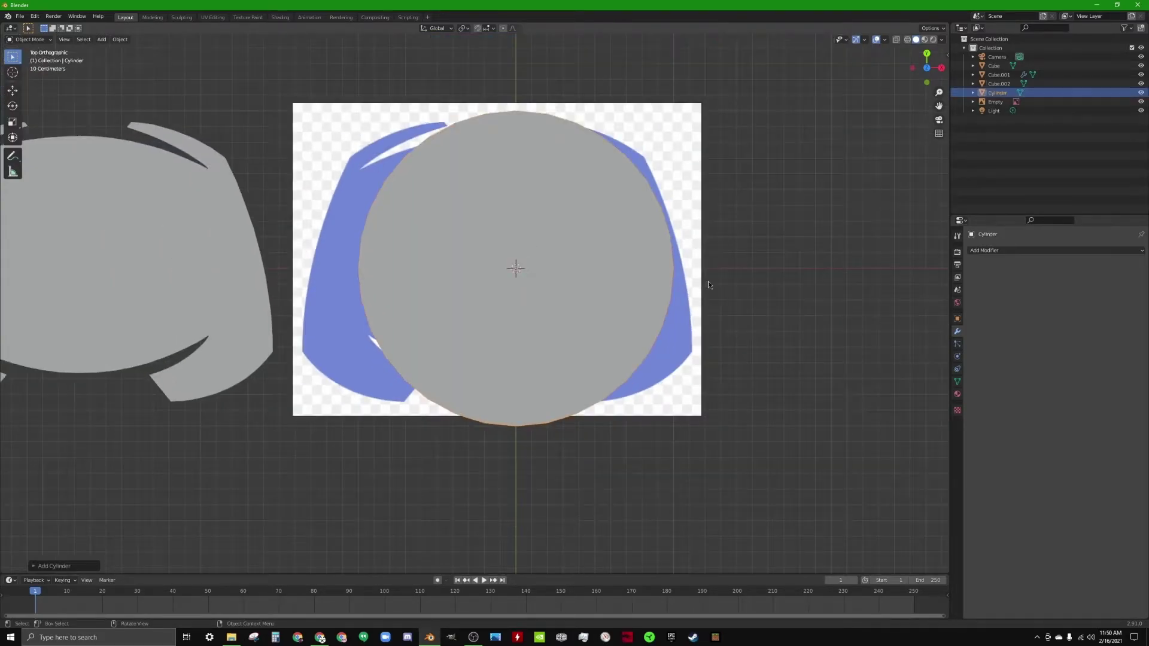
{"action": "key", "text": "s"}
{"action": "left_click", "coordinate": [594, 255]}
- Position the cylinder over the reference's left eye and scale it, including along Y, to match the eye's oval
{"action": "key", "text": "g"}
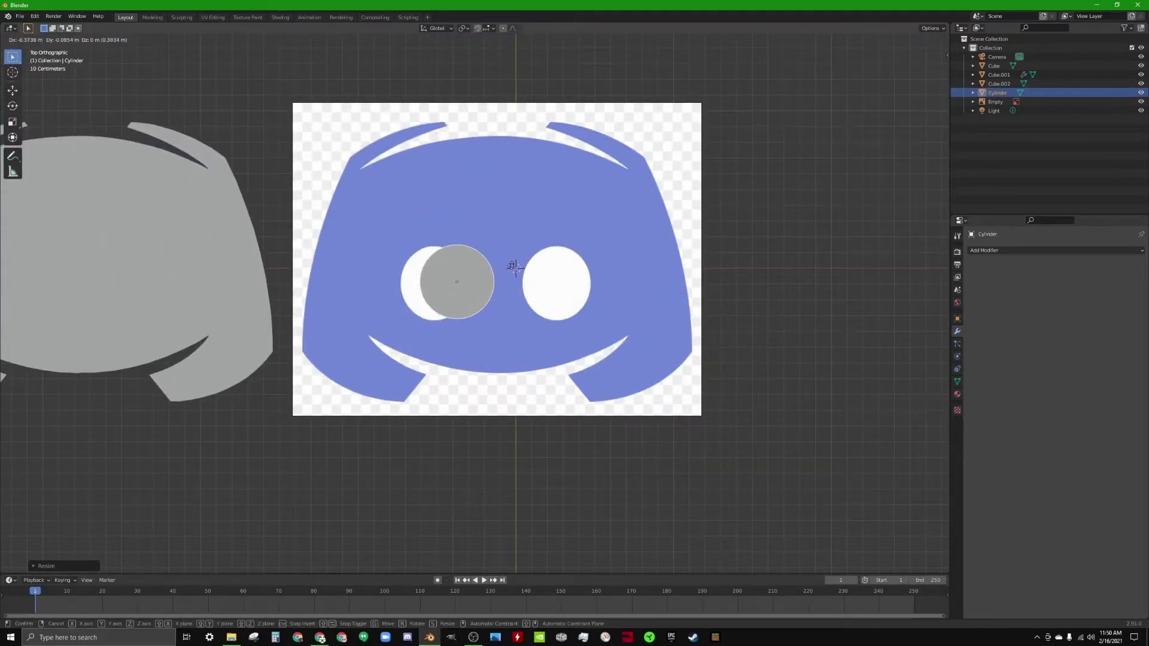
{"action": "left_click", "coordinate": [315, 282]}
{"action": "key", "text": "s"}
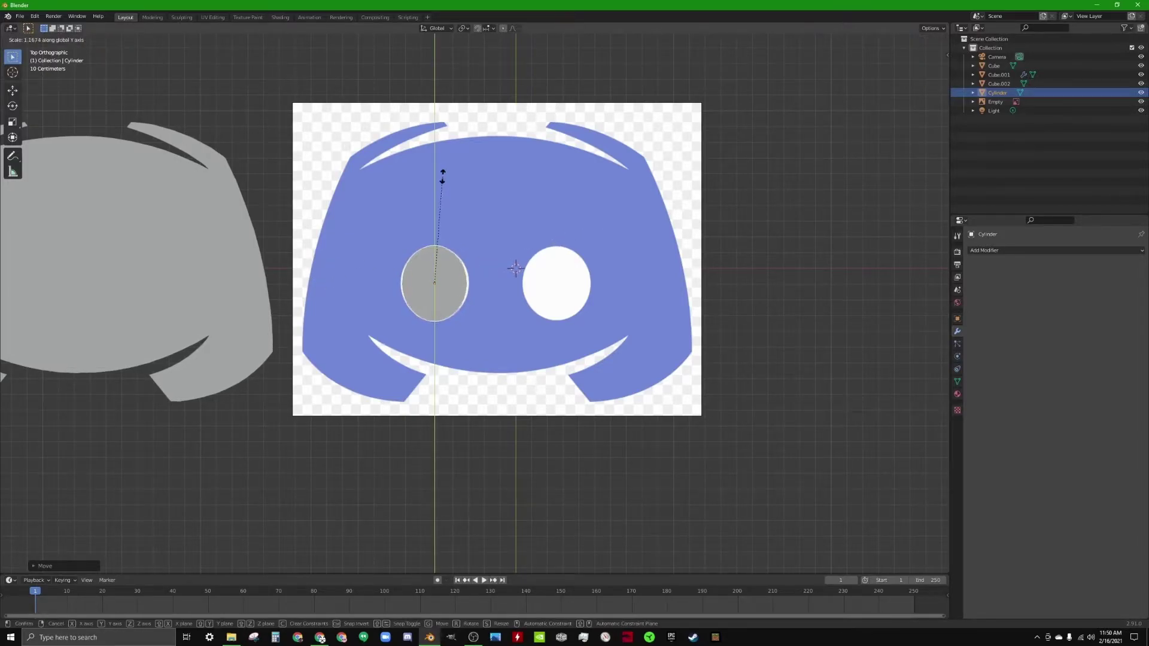
{"action": "left_click", "coordinate": [503, 273]}
{"action": "key", "text": "g"}
{"action": "left_click", "coordinate": [507, 283]}
{"action": "key", "text": "g"}
{"action": "left_click", "coordinate": [502, 301]}
{"action": "key", "text": "s"}
{"action": "key", "text": "y"}
{"action": "left_click", "coordinate": [436, 210]}
- Duplicate the eye cylinder and move the copy along X over the reference's right eye
{"action": "key", "text": "ctrl+c"}
{"action": "key", "text": "ctrl+v"}
{"action": "key", "text": "g"}
{"action": "key", "text": "x"}
{"action": "left_click", "coordinate": [658, 256]}
- Stretch both eye cylinders together along the Z axis so they are taller than the logo plate
{"action": "scroll", "coordinate": [723, 282], "scroll_direction": "down", "scroll_amount": 3}
{"action": "middle_click_drag", "start_coordinate": [723, 282], "coordinate": [713, 212]}
{"action": "key", "text": "KP_7"}
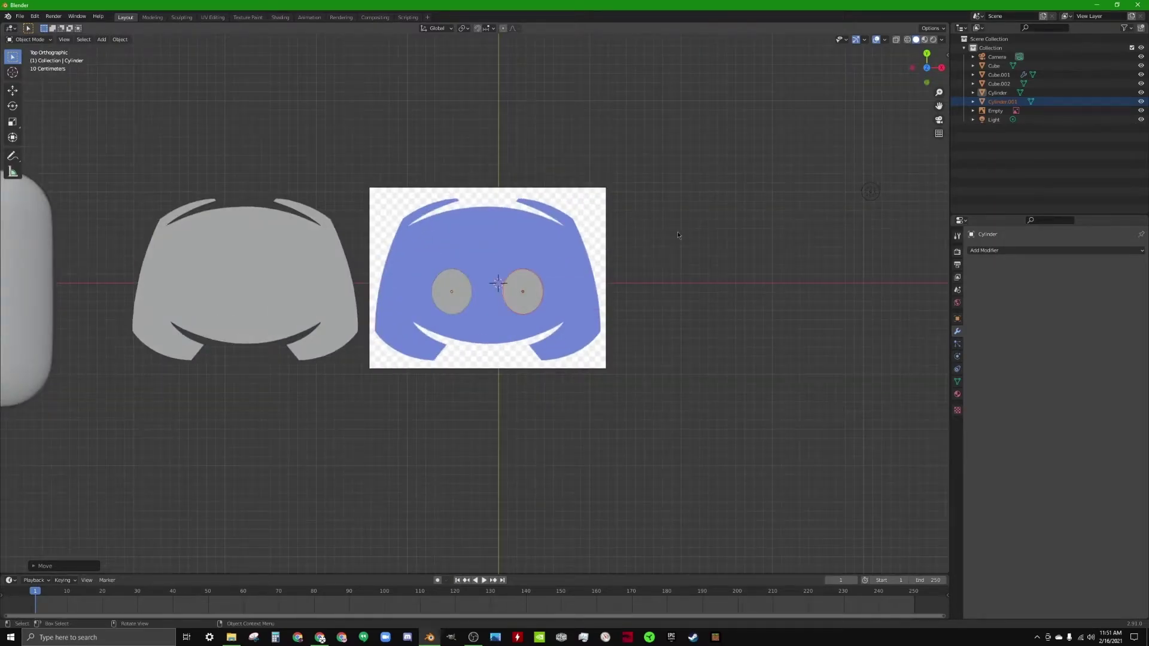
{"action": "key", "text": "KP_1"}
{"action": "left_click", "coordinate": [458, 310], "text": "shift"}
{"action": "scroll", "coordinate": [473, 307], "scroll_direction": "up", "scroll_amount": 6}
{"action": "middle_click_drag", "start_coordinate": [611, 274], "coordinate": [533, 272], "text": "shift"}
{"action": "key", "text": "s"}
{"action": "key", "text": "z"}
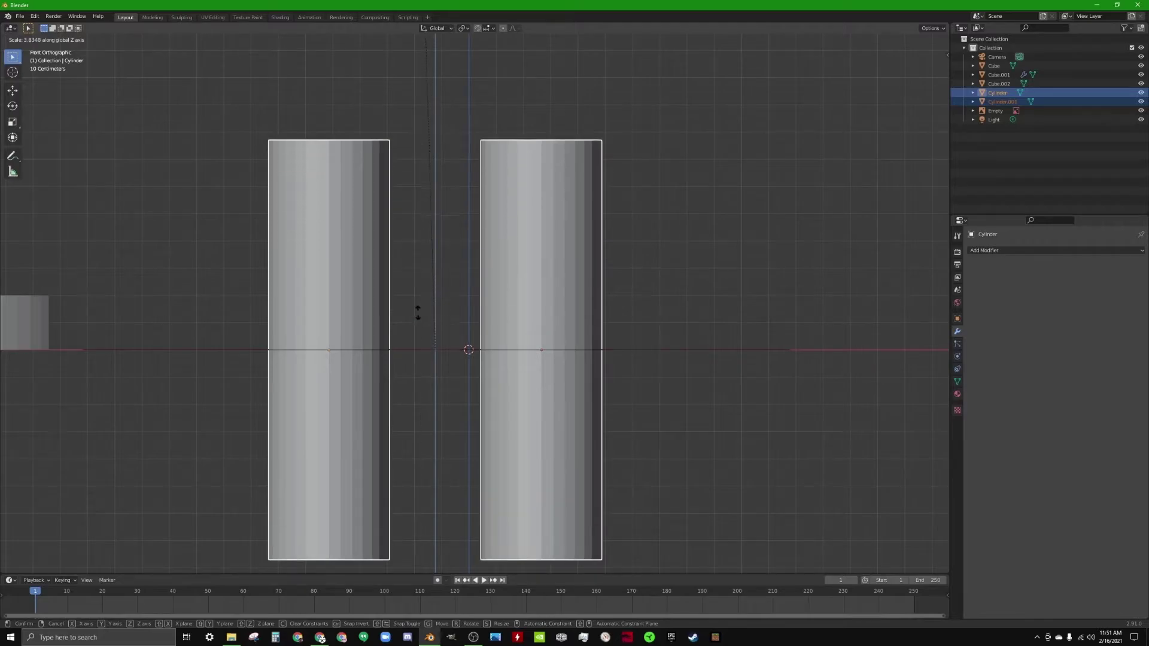
{"action": "left_click", "coordinate": [421, 313]}
{"action": "key", "text": "KP_7"}
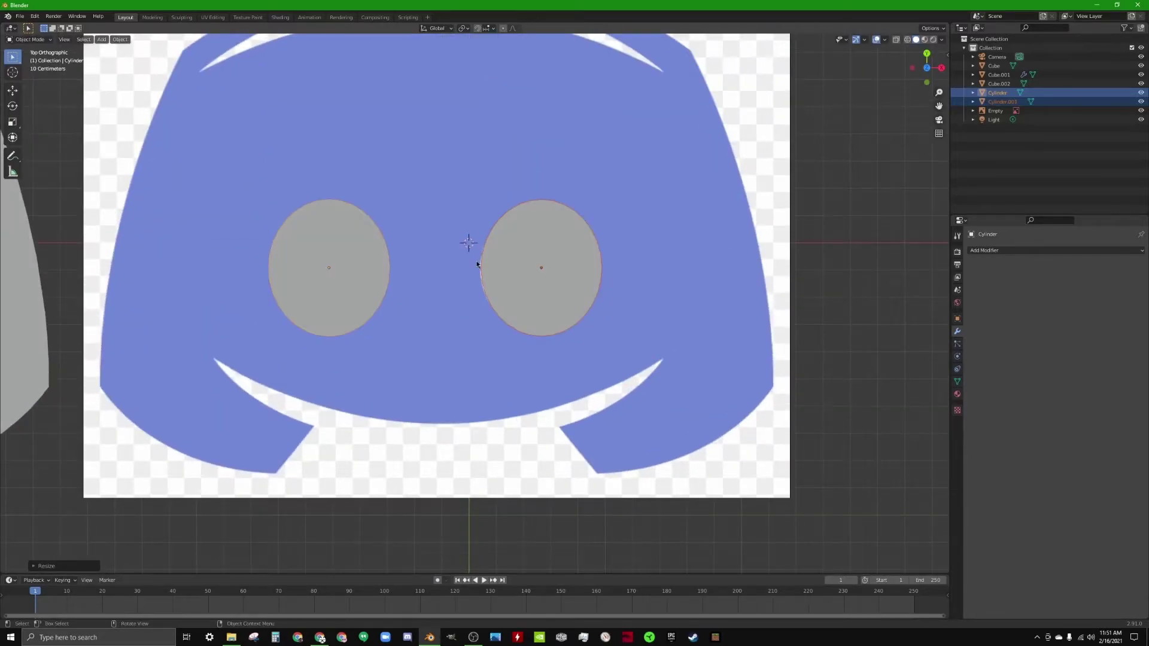
- Move the logo plate along X back over the reference image so both eye cylinders pass through it
{"action": "scroll", "coordinate": [419, 287], "scroll_direction": "down", "scroll_amount": 4}
{"action": "left_click", "coordinate": [306, 273]}
{"action": "middle_click_drag", "start_coordinate": [307, 273], "coordinate": [232, 274], "text": "shift"}
{"action": "key", "text": "g"}
{"action": "key", "text": "x"}
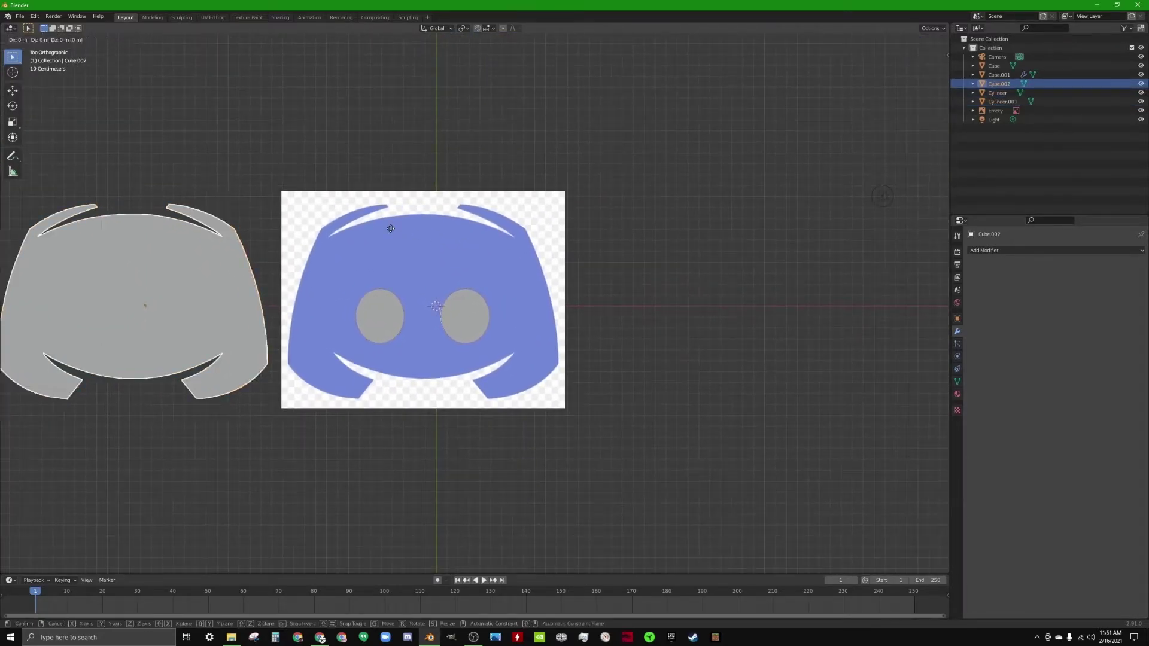
{"action": "left_click", "coordinate": [730, 249]}
{"action": "scroll", "coordinate": [730, 249], "scroll_direction": "up", "scroll_amount": 4}
{"action": "middle_click_drag", "start_coordinate": [664, 365], "coordinate": [579, 317]}
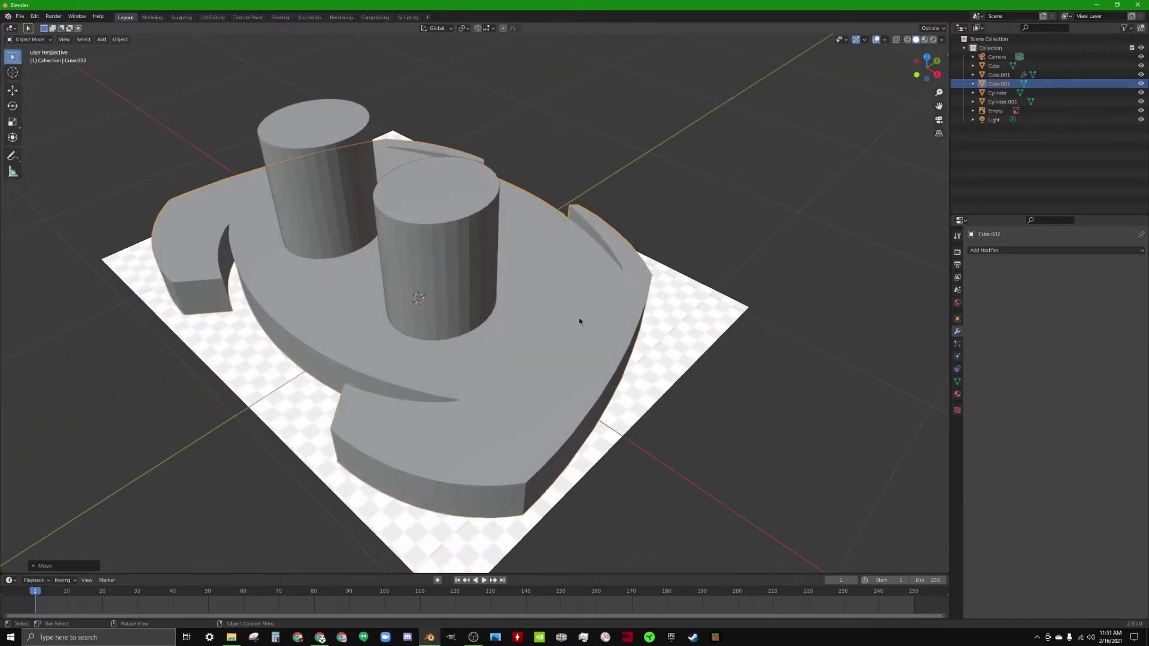
- Delete the reference image from beneath the logo plate
{"action": "left_click", "coordinate": [700, 302]}
{"action": "left_click", "coordinate": [604, 386]}
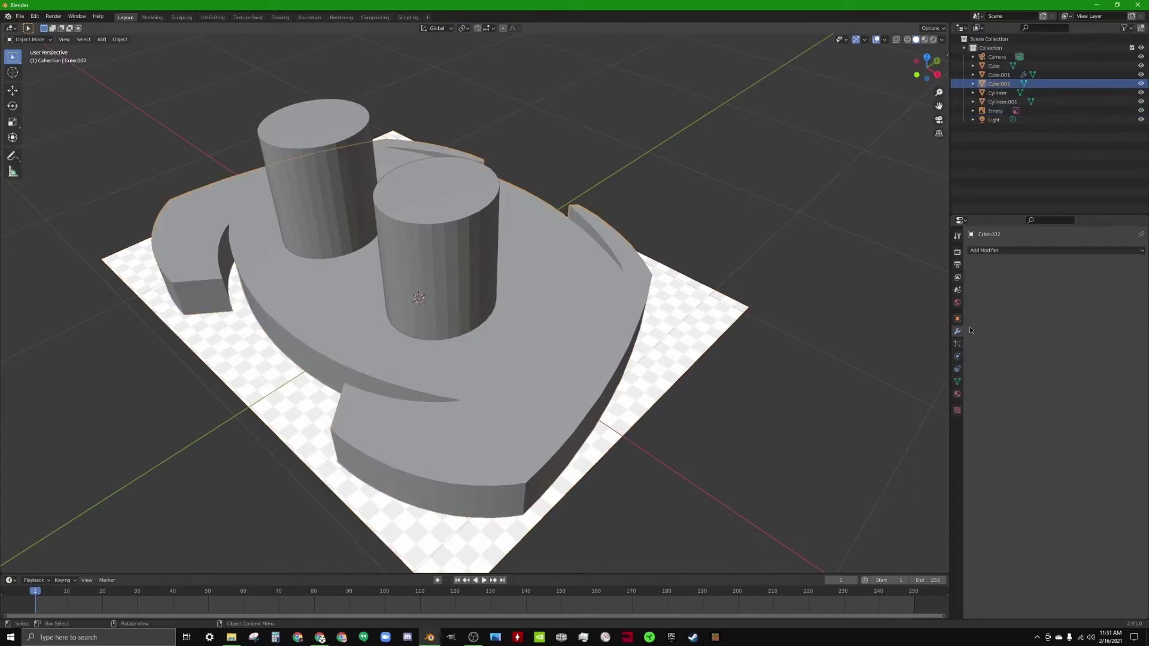
{"action": "scroll", "coordinate": [645, 407], "scroll_direction": "down", "scroll_amount": 4}
{"action": "left_click", "coordinate": [565, 326]}
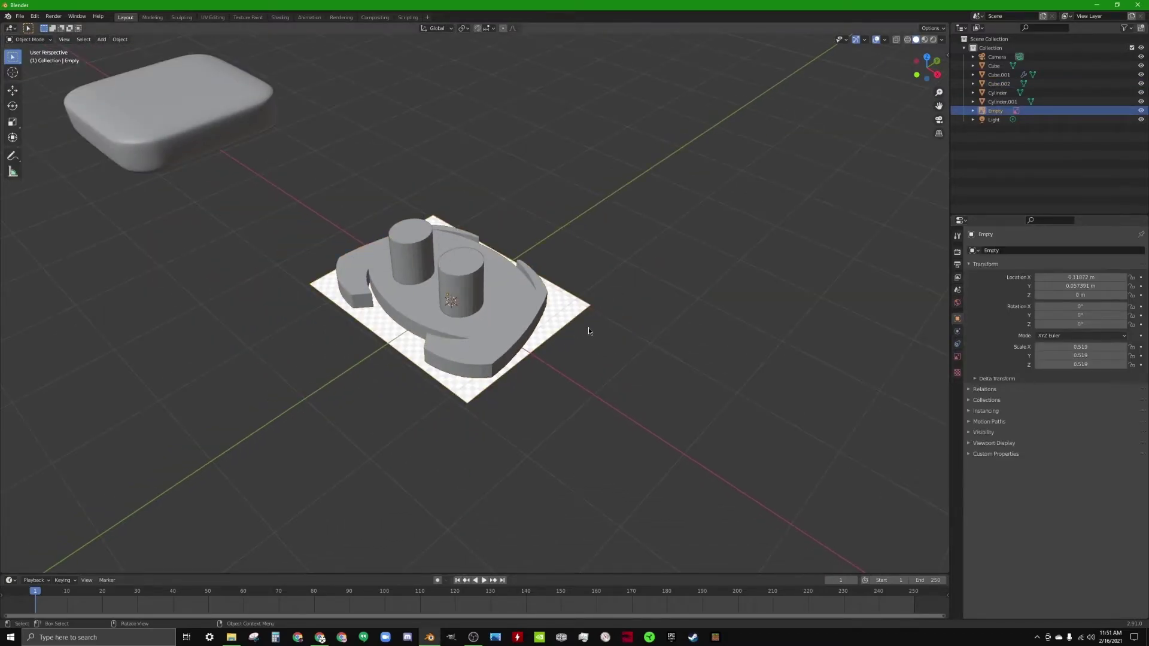
{"action": "key", "text": "Delete"}
{"action": "scroll", "coordinate": [533, 319], "scroll_direction": "up", "scroll_amount": 3}
- Add a Boolean modifier in Difference mode to the logo plate, using the right eye cylinder as its object
{"action": "left_click", "coordinate": [532, 318]}
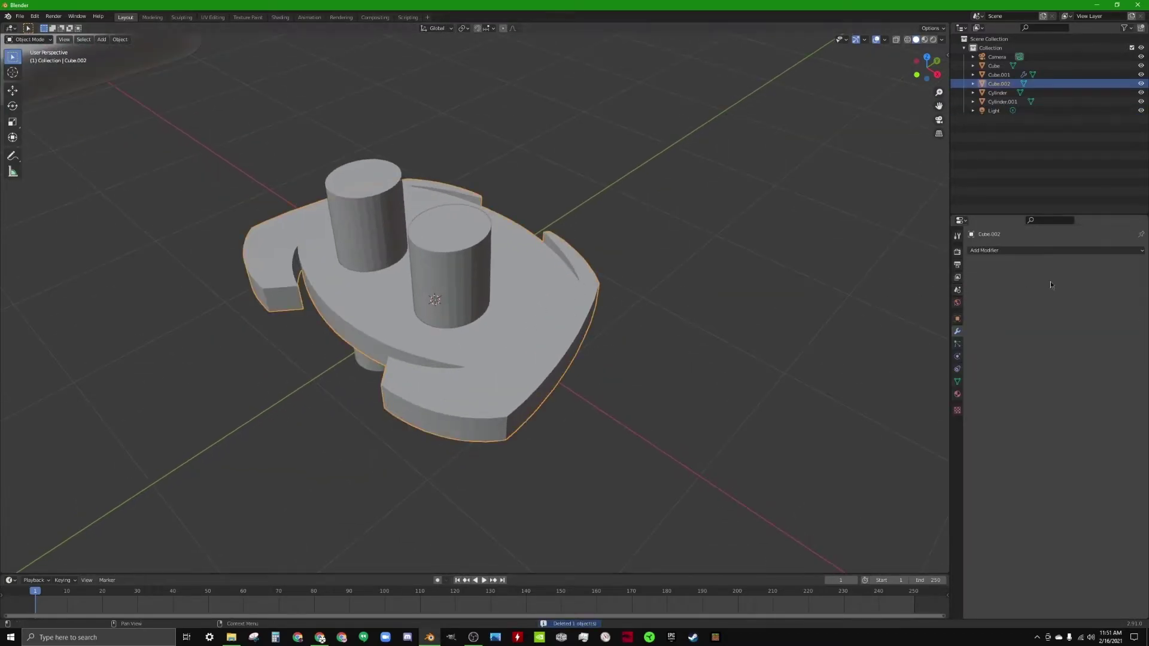
{"action": "left_click", "coordinate": [1011, 250]}
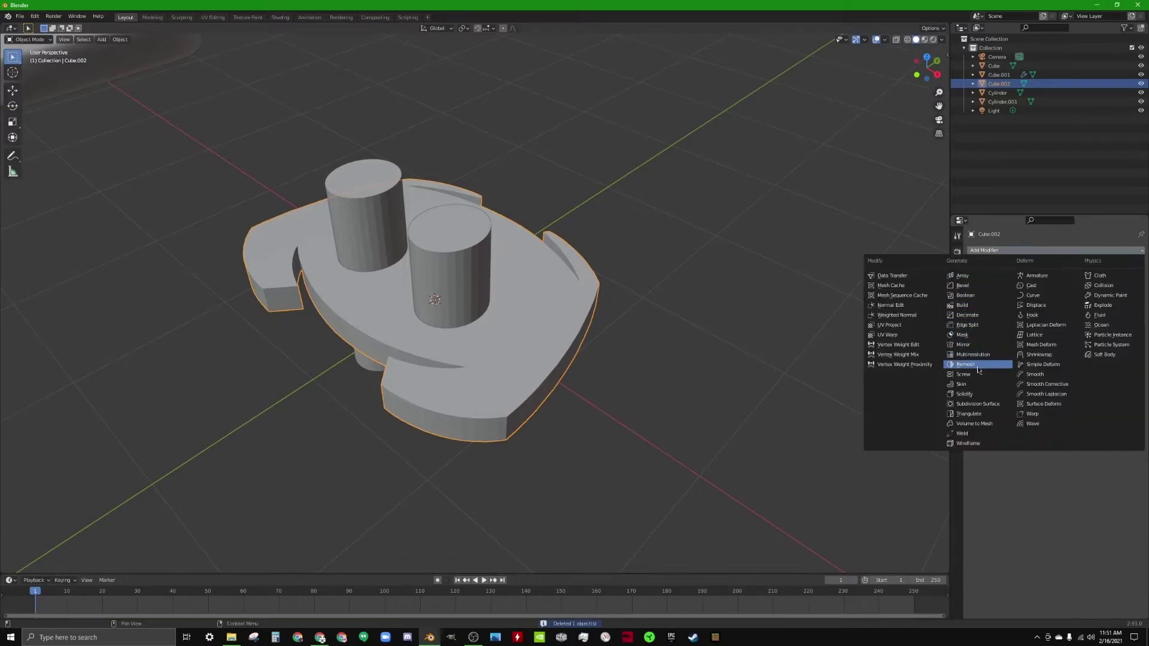
{"action": "left_click", "coordinate": [983, 298]}
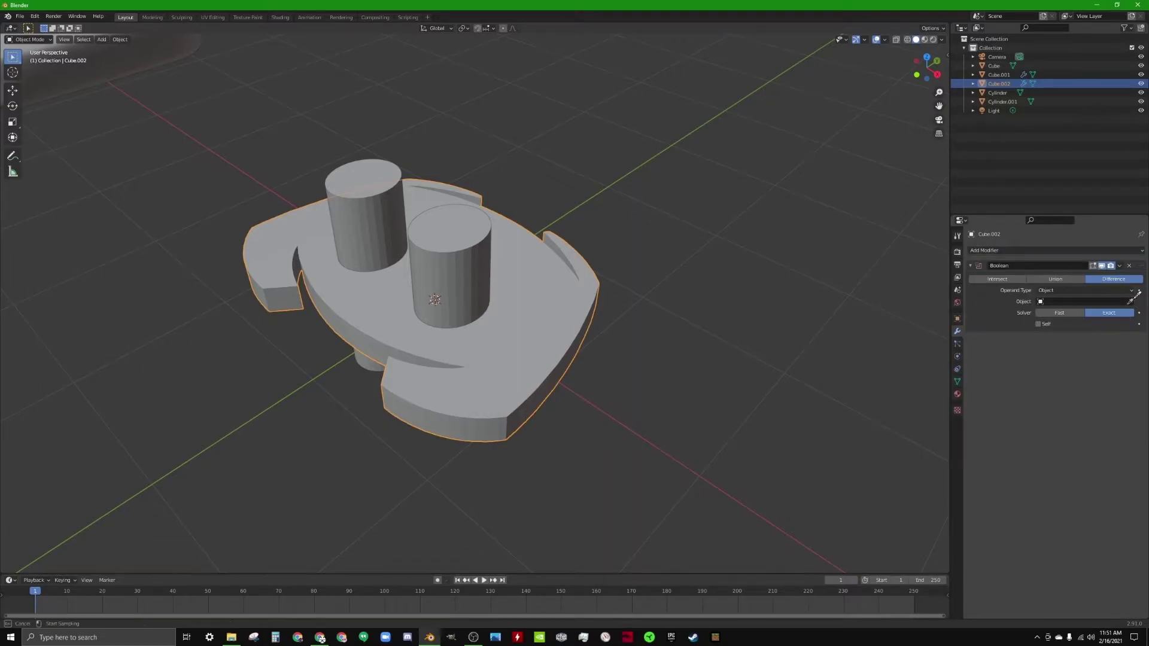
{"action": "left_click", "coordinate": [491, 259]}
- Hide the right eye cylinder temporarily to examine the cut in the logo plate
{"action": "left_click", "coordinate": [465, 264]}
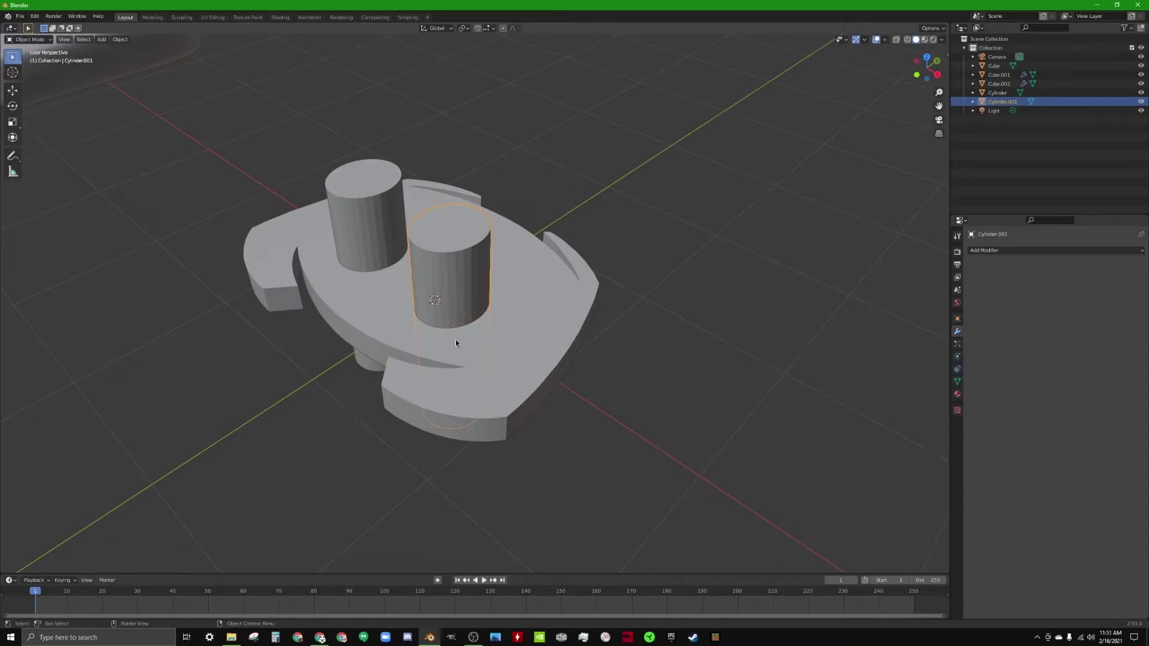
{"action": "key", "text": "h"}
{"action": "mouse_move", "coordinate": [590, 260]}
{"action": "middle_mouse_down"}
{"action": "mouse_move", "coordinate": [535, 249]}
{"action": "mouse_move", "coordinate": [593, 282]}
{"action": "middle_mouse_up"}
{"action": "left_click", "coordinate": [606, 289]}
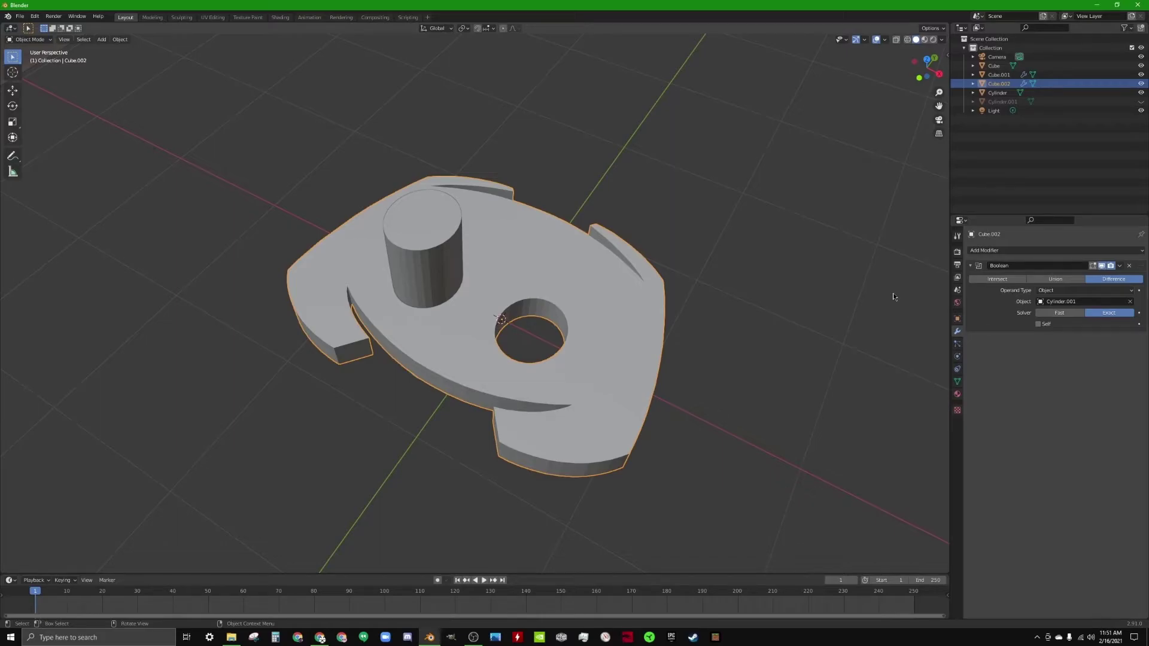
{"action": "key", "text": "alt+h"}
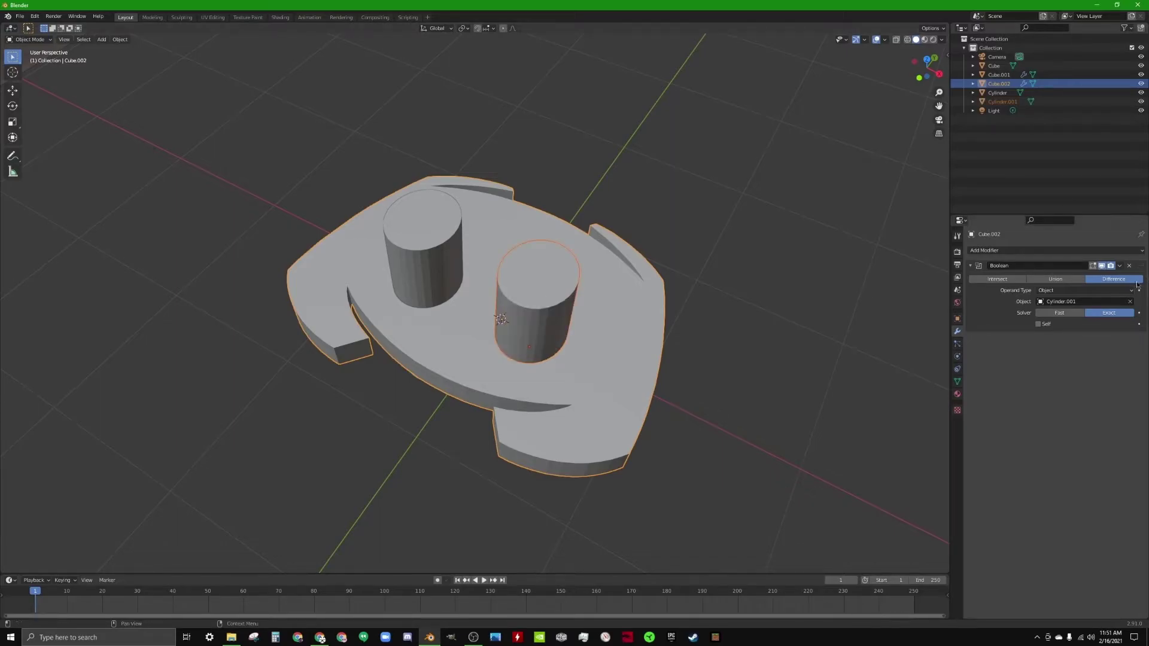
- Apply the logo plate's Boolean modifier and delete the right eye cylinder
{"action": "left_click", "coordinate": [1119, 267]}
{"action": "left_click", "coordinate": [1092, 277]}
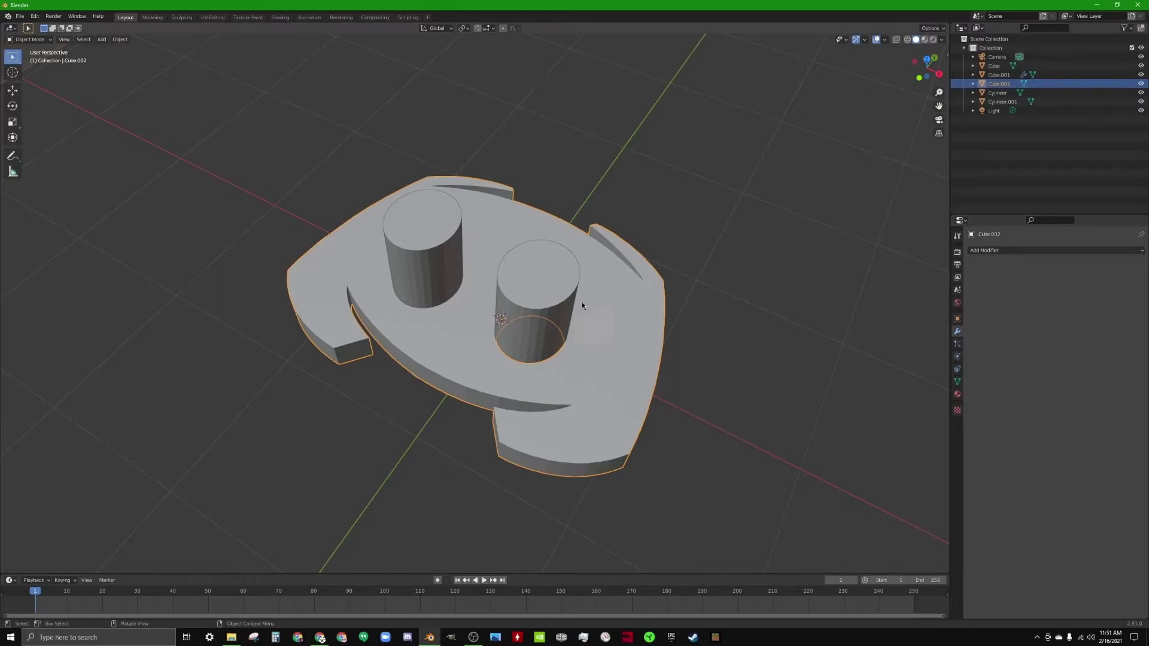
{"action": "left_click", "coordinate": [554, 298]}
{"action": "key", "text": "Delete"}
- Add a Difference Boolean modifier to the logo plate using the left eye cylinder, and hide that cylinder
{"action": "middle_click_drag", "start_coordinate": [468, 278], "coordinate": [569, 308]}
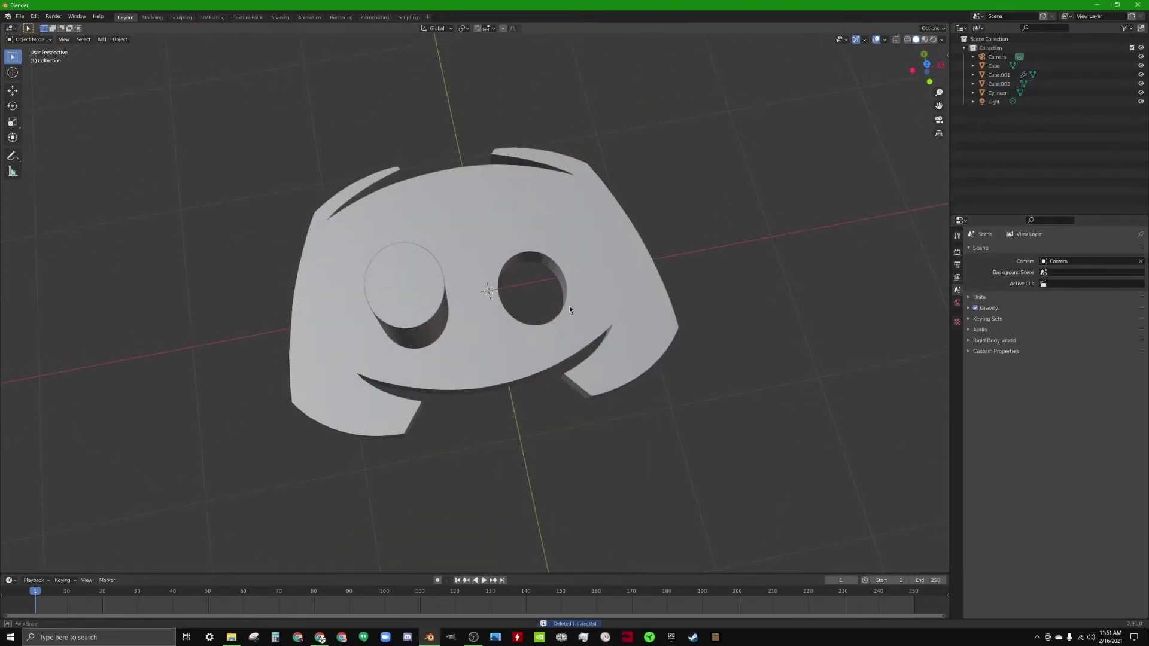
{"action": "middle_click_drag", "start_coordinate": [418, 380], "coordinate": [583, 246]}
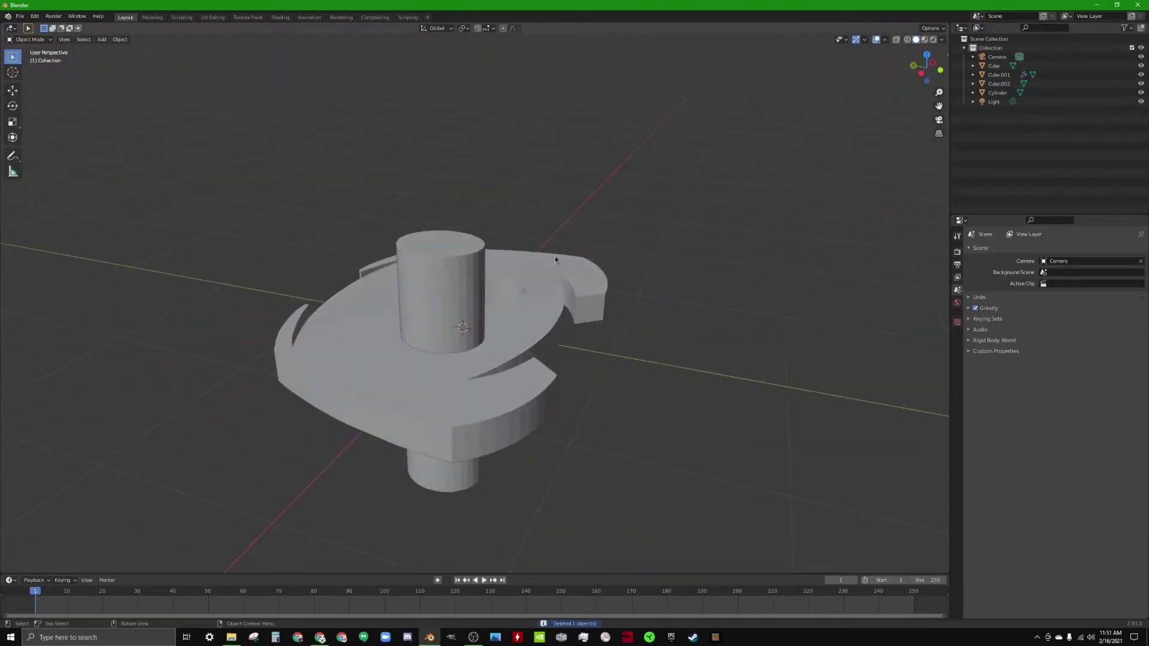
{"action": "left_click", "coordinate": [553, 296]}
{"action": "left_click", "coordinate": [1032, 252]}
{"action": "left_click", "coordinate": [956, 281]}
{"action": "left_click", "coordinate": [452, 281]}
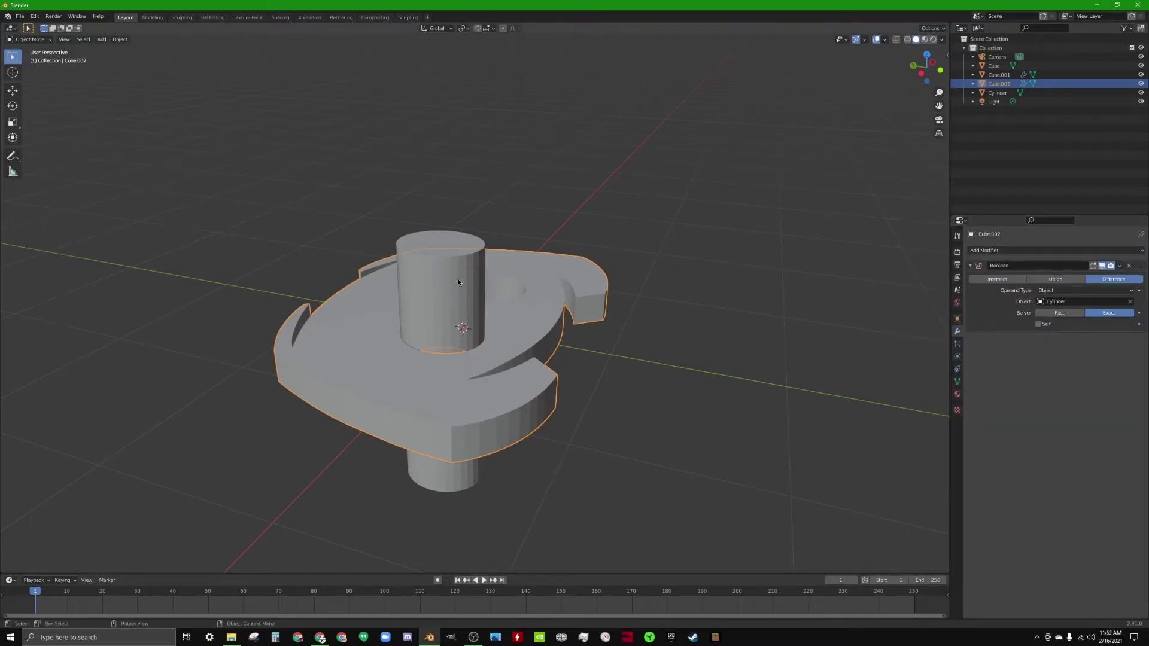
{"action": "left_click", "coordinate": [455, 282]}
{"action": "key", "text": "h"}
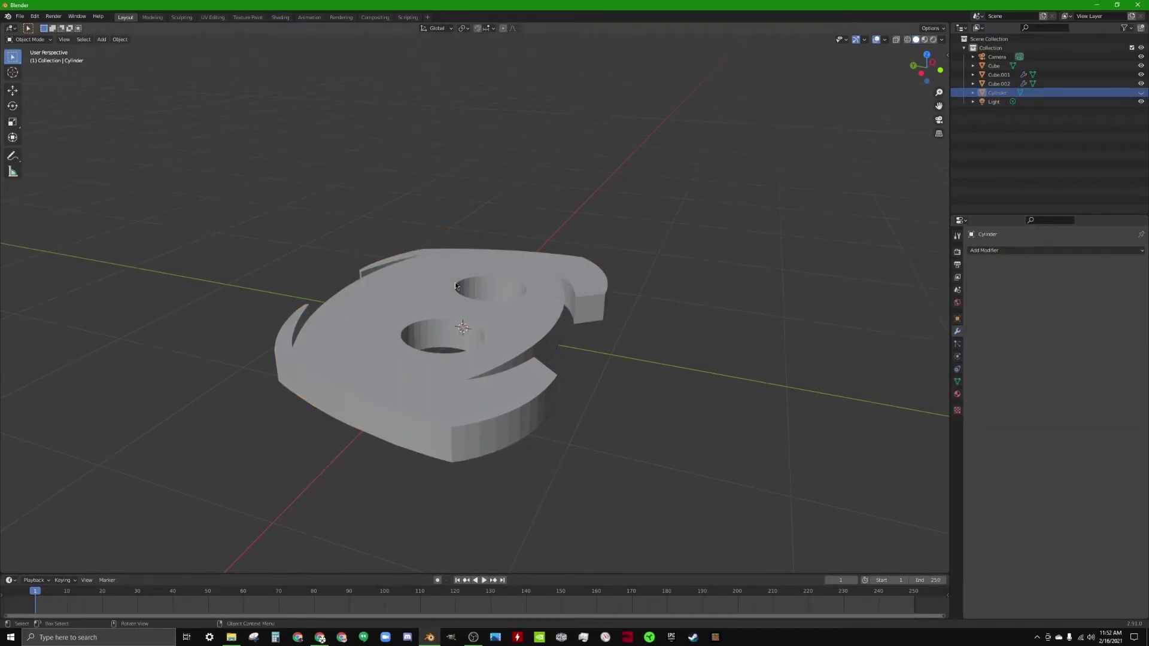
- Unhide the left eye cylinder, apply the logo plate's Boolean modifier, and delete the cylinder
{"action": "key", "text": "alt+h"}
{"action": "left_click", "coordinate": [373, 393]}
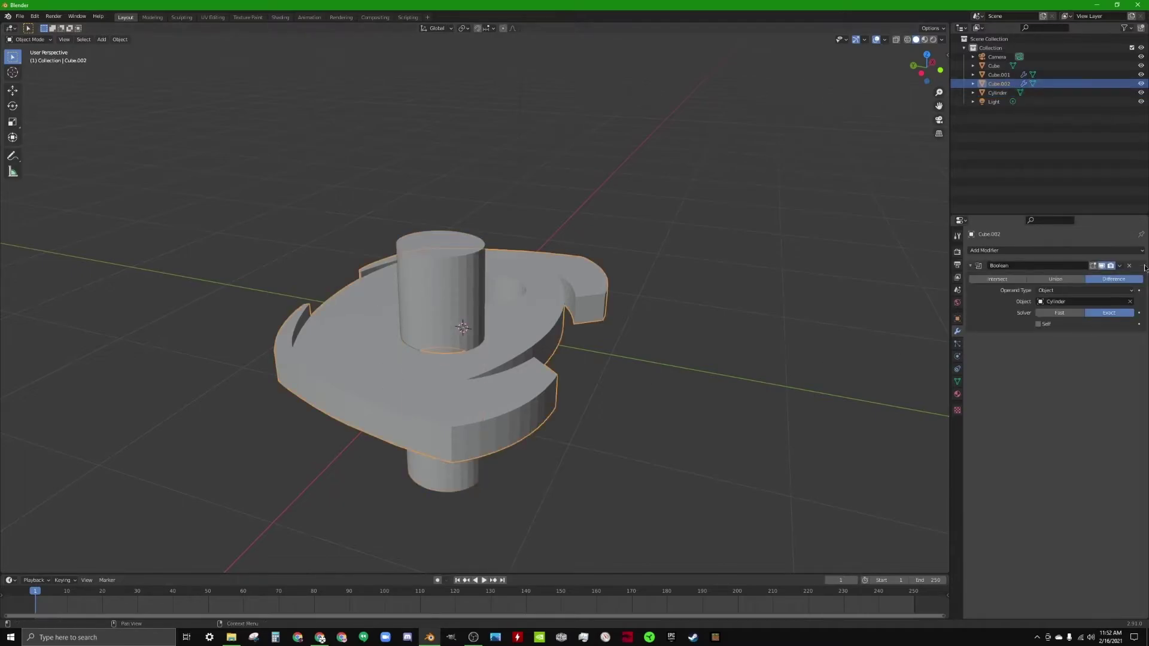
{"action": "left_click", "coordinate": [1119, 266]}
{"action": "left_click", "coordinate": [1110, 274]}
{"action": "left_click", "coordinate": [452, 281]}
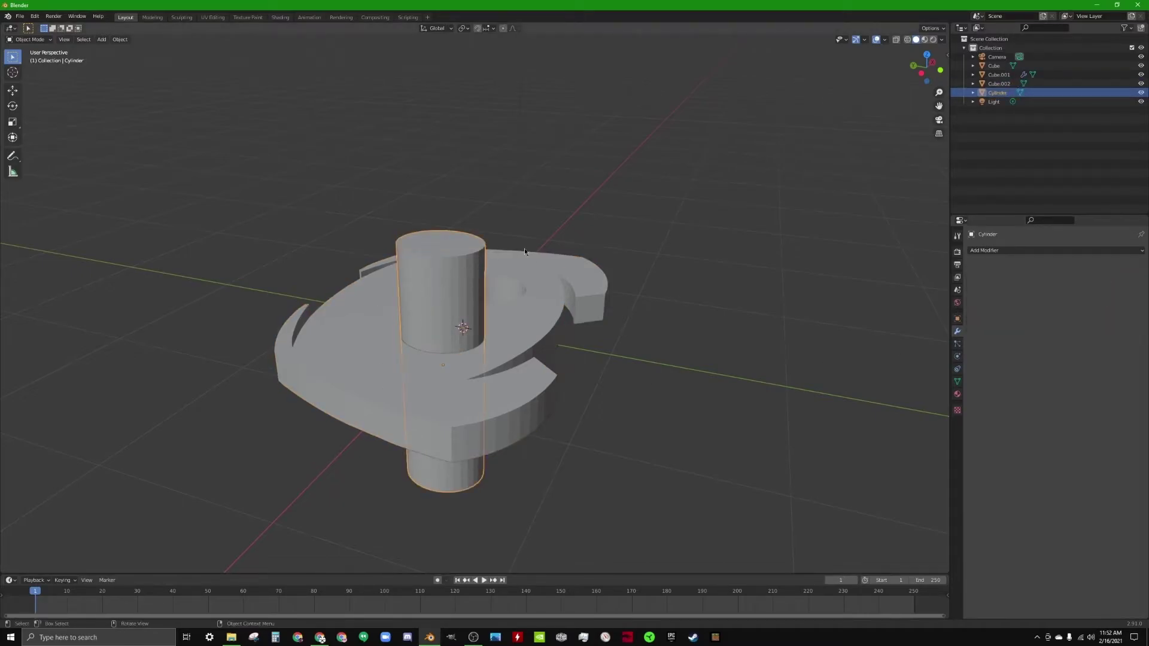
{"action": "key", "text": "Delete"}
- Shade the logo plate smooth and enable Auto Smooth in its mesh normals
{"action": "key", "text": "KP_7"}
{"action": "scroll", "coordinate": [502, 231], "scroll_direction": "down", "scroll_amount": 5}
{"action": "middle_click_drag", "start_coordinate": [605, 287], "coordinate": [541, 218]}
{"action": "scroll", "coordinate": [616, 371], "scroll_direction": "up", "scroll_amount": 6}
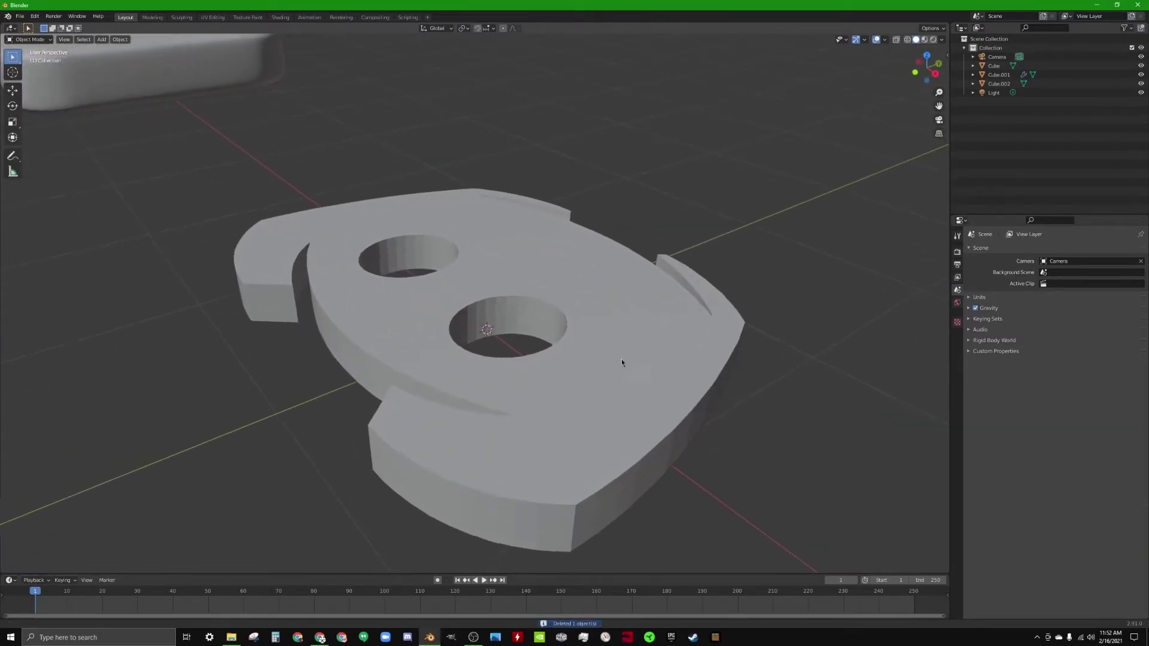
{"action": "left_click", "coordinate": [637, 383]}
{"action": "right_click", "coordinate": [655, 400]}
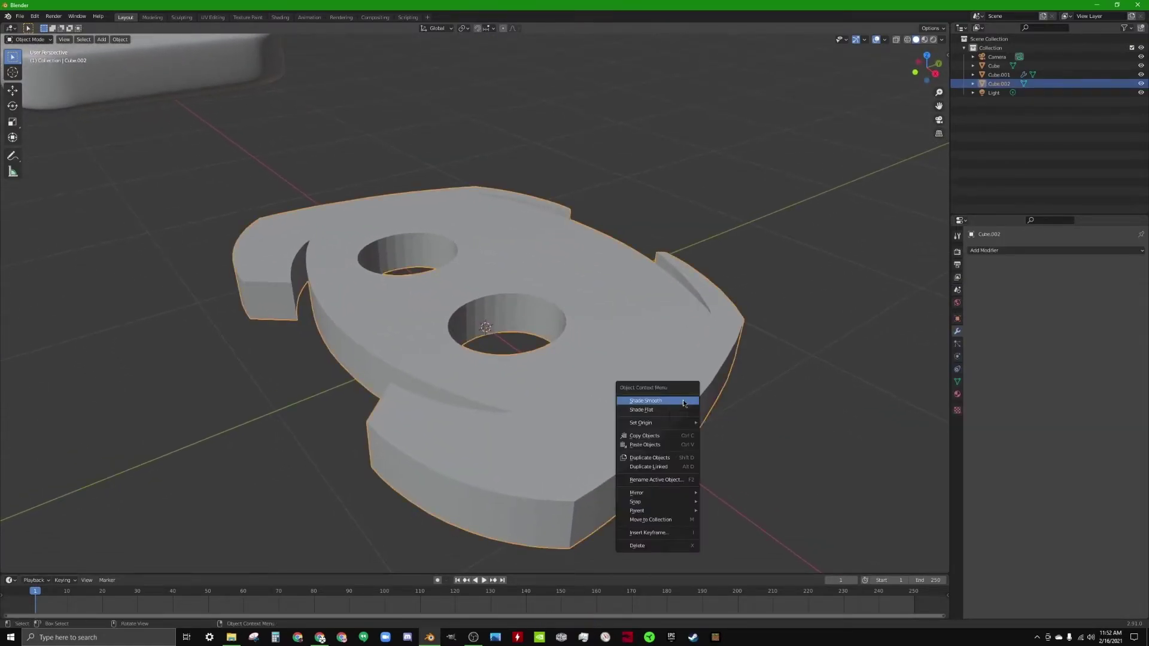
{"action": "left_click", "coordinate": [684, 402]}
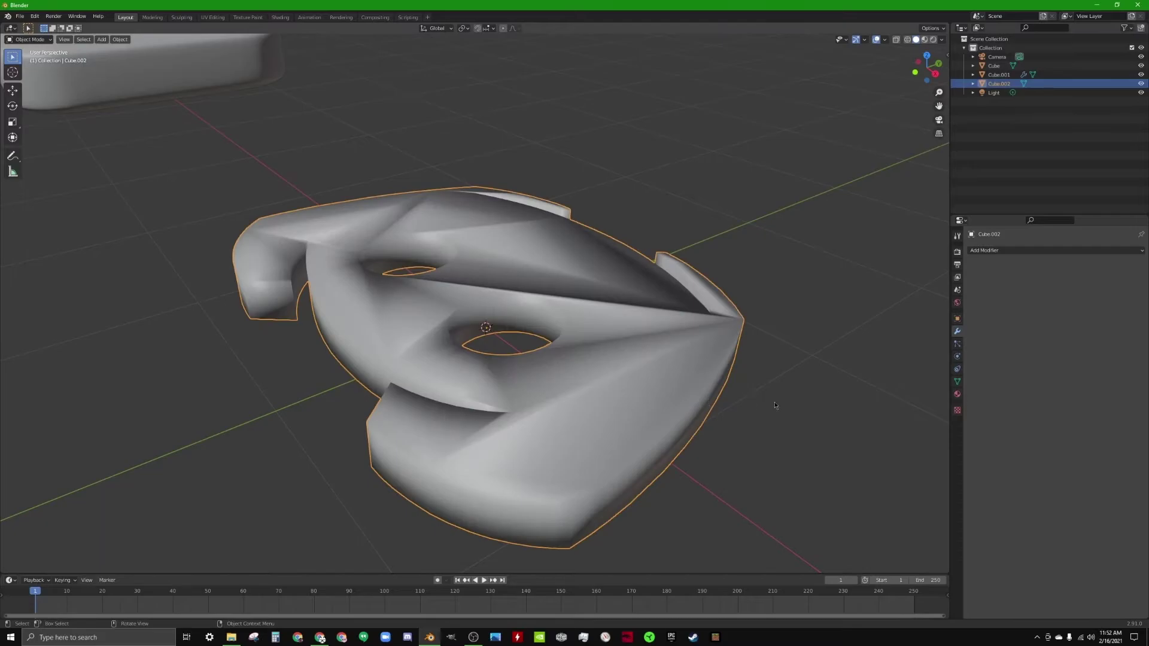
{"action": "left_click", "coordinate": [958, 382]}
{"action": "left_click", "coordinate": [975, 404]}
{"action": "left_click", "coordinate": [1038, 417]}
{"action": "mouse_move", "coordinate": [1039, 419]}
{"action": "middle_mouse_down"}
{"action": "mouse_move", "coordinate": [698, 395]}
{"action": "mouse_move", "coordinate": [681, 346]}
{"action": "mouse_move", "coordinate": [502, 349]}
{"action": "mouse_move", "coordinate": [363, 334]}
{"action": "mouse_move", "coordinate": [486, 365]}
{"action": "middle_mouse_up"}
- Move the logo plate along the X axis onto the rounded base block
{"action": "key", "text": "KP_7"}
{"action": "scroll", "coordinate": [485, 363], "scroll_direction": "down", "scroll_amount": 6}
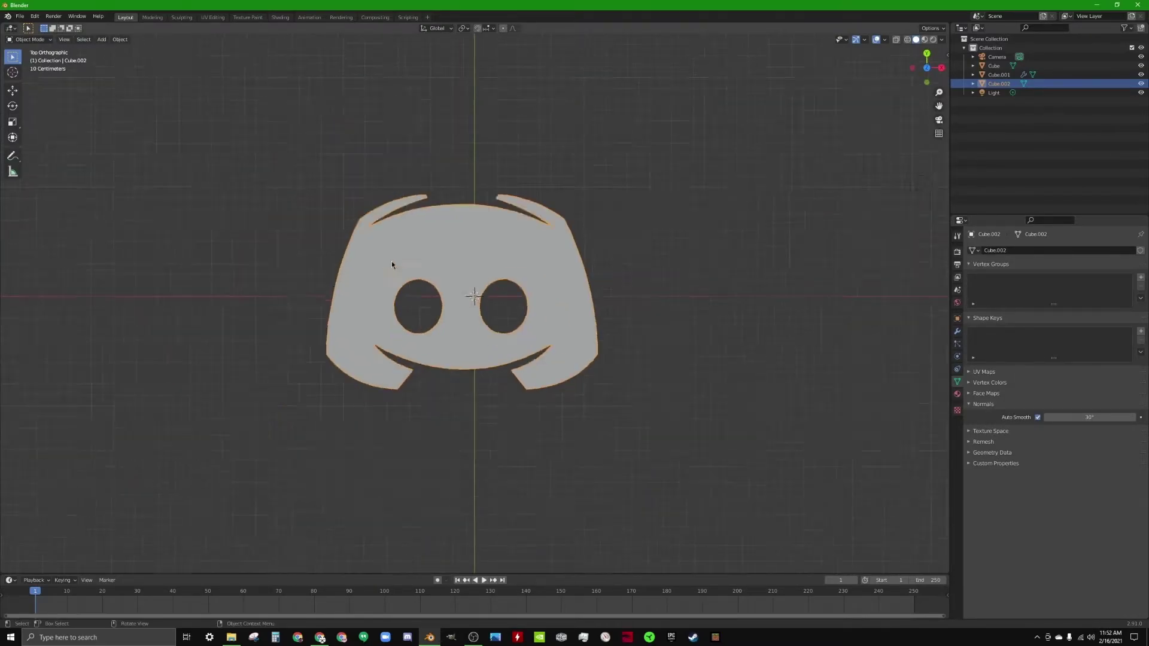
{"action": "middle_click_drag", "start_coordinate": [647, 244], "coordinate": [591, 255], "text": "shift"}
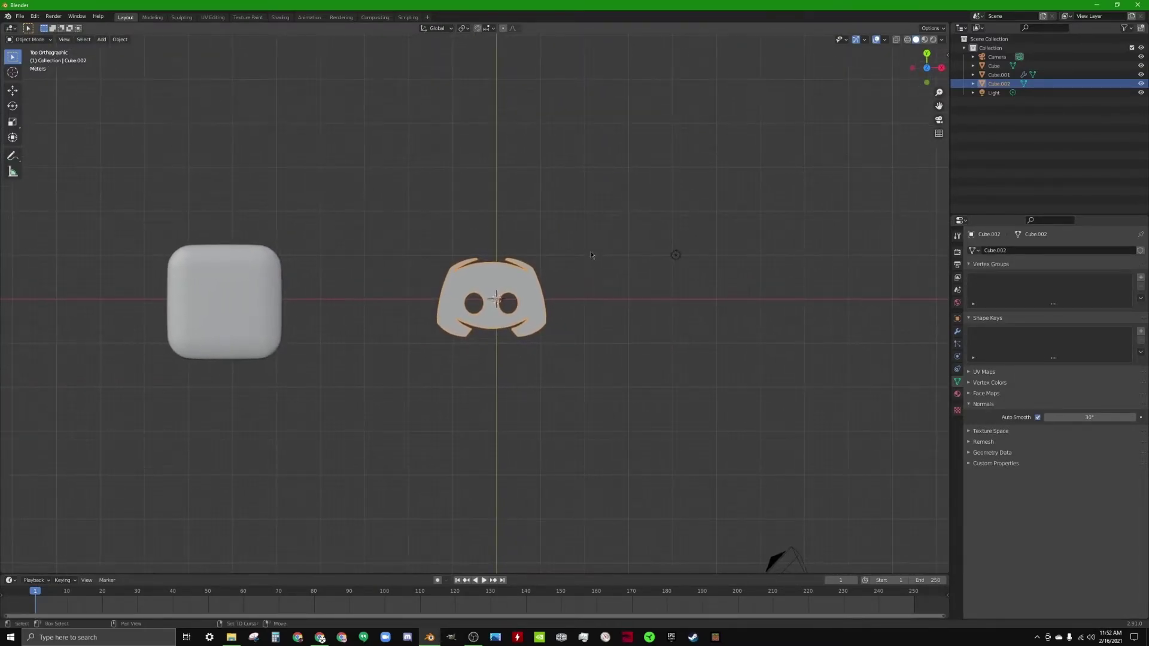
{"action": "key", "text": "g"}
{"action": "key", "text": "x"}
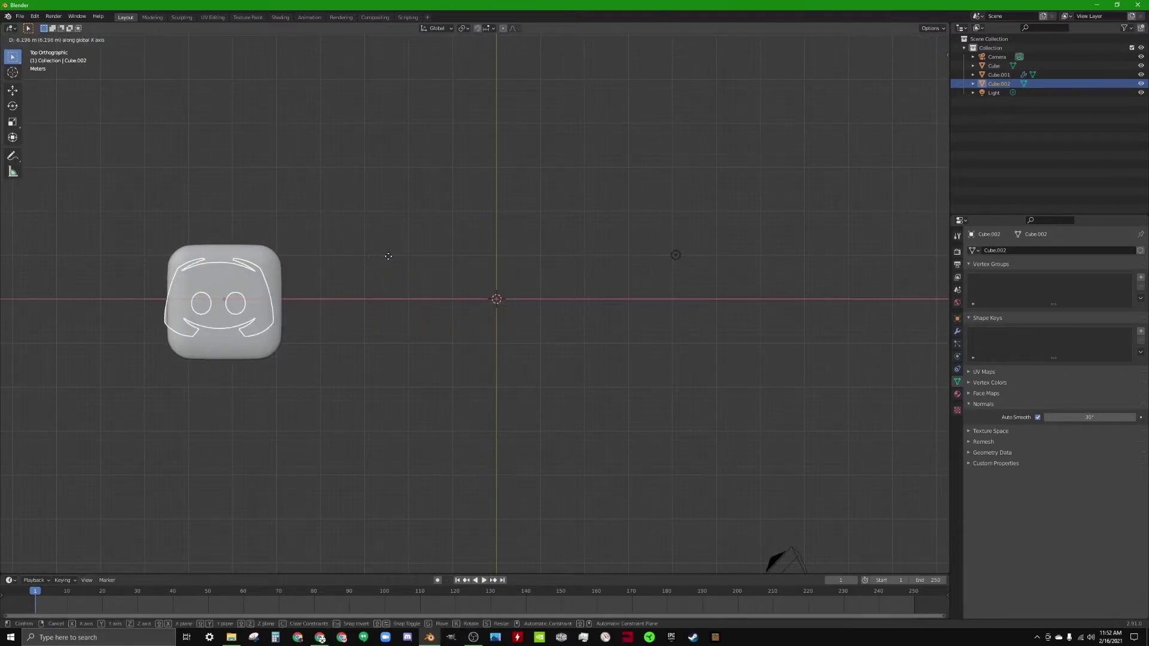
{"action": "left_click", "coordinate": [438, 254]}
- Scale the logo plate down slightly so it fits within the outline of the rounded base block
{"action": "scroll", "coordinate": [346, 282], "scroll_direction": "up", "scroll_amount": 4}
{"action": "middle_click_drag", "start_coordinate": [353, 284], "coordinate": [811, 234], "text": "shift"}
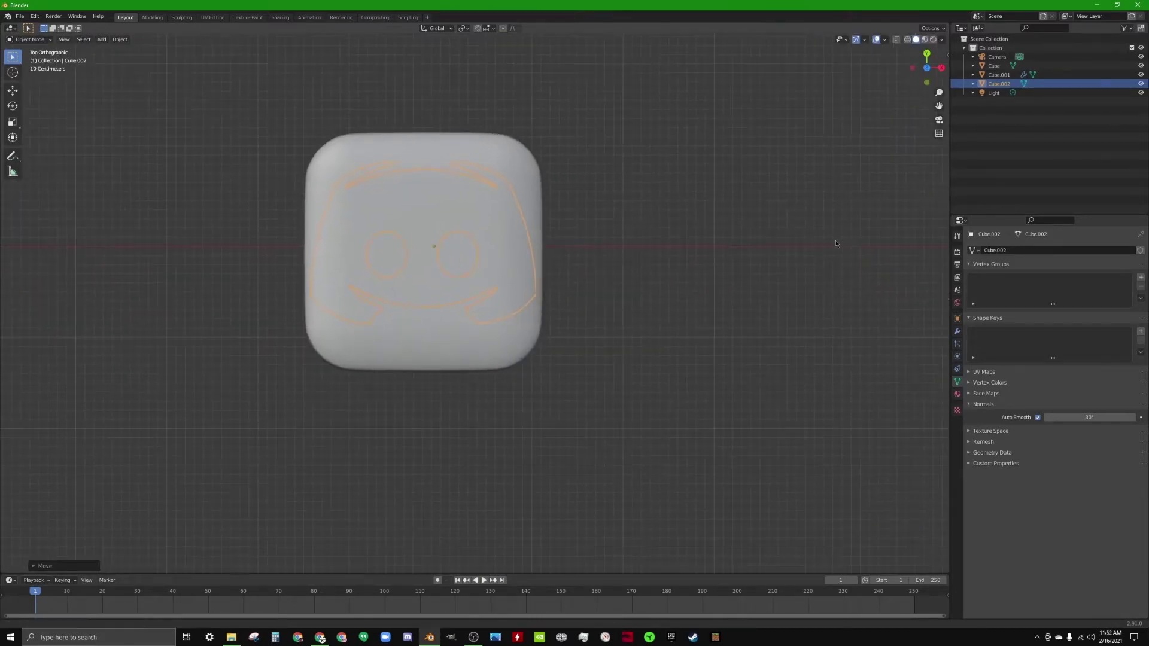
{"action": "scroll", "coordinate": [804, 236], "scroll_direction": "up", "scroll_amount": 4}
{"action": "middle_click_drag", "start_coordinate": [713, 173], "coordinate": [794, 199], "text": "shift"}
{"action": "key", "text": "s"}
{"action": "left_click", "coordinate": [743, 206]}
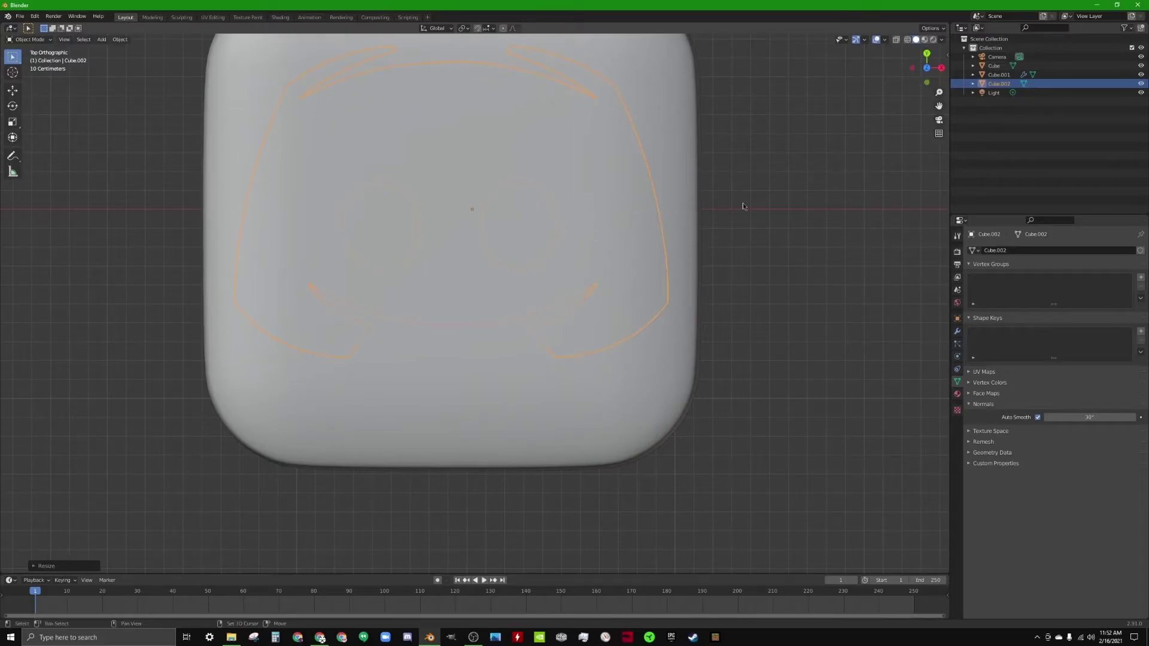
- Raise the logo plate along Z until it protrudes slightly above the top of the base block
{"action": "key", "text": "KP_1"}
{"action": "scroll", "coordinate": [679, 231], "scroll_direction": "up", "scroll_amount": 5}
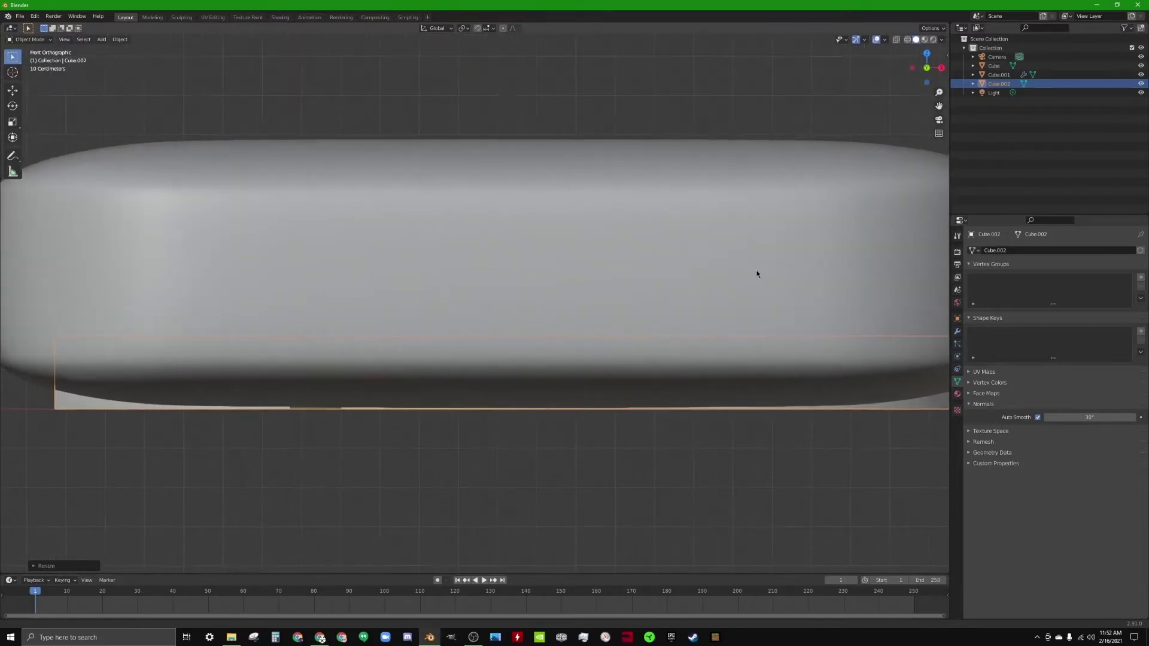
{"action": "scroll", "coordinate": [749, 274], "scroll_direction": "down", "scroll_amount": 3}
{"action": "key", "text": "g"}
{"action": "key", "text": "z"}
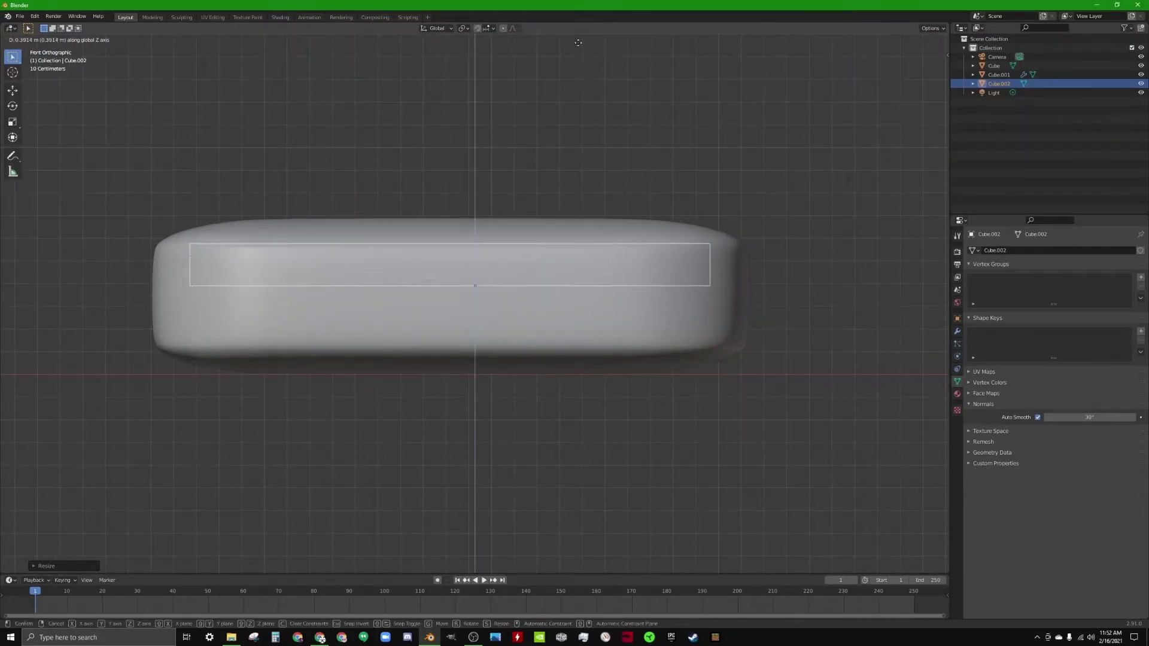
{"action": "left_click", "coordinate": [610, 45]}
{"action": "middle_click_drag", "start_coordinate": [610, 44], "coordinate": [591, 127]}
{"action": "key", "text": "KP_7"}
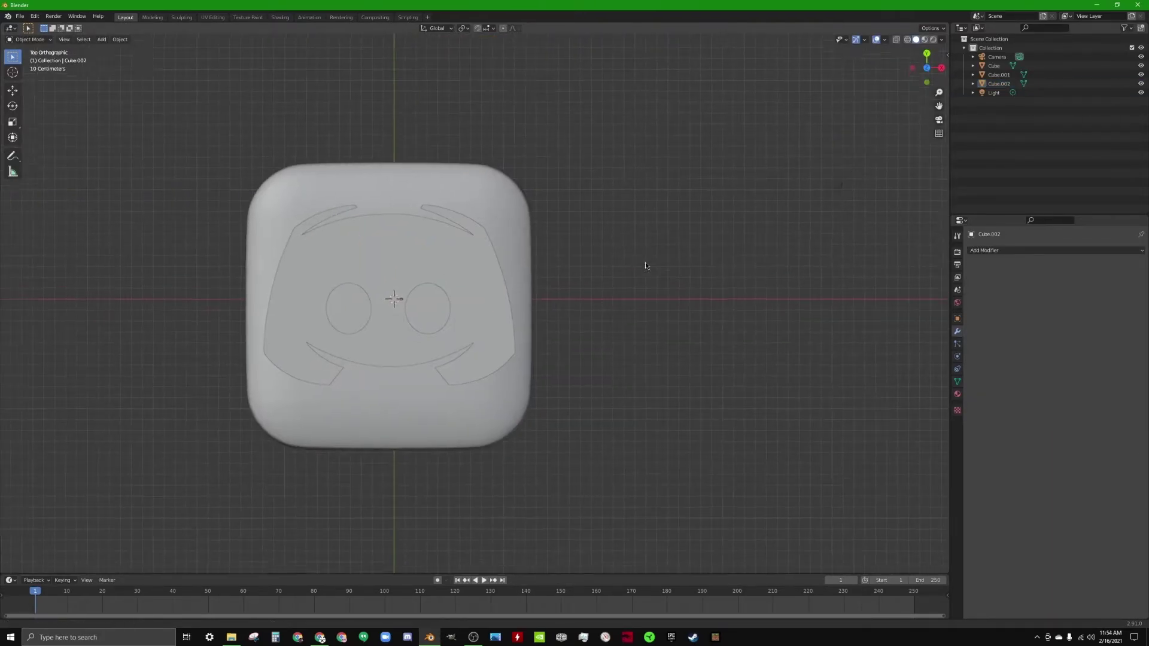
{"action": "middle_click_drag", "start_coordinate": [644, 259], "coordinate": [527, 280]}
{"action": "key", "text": "KP_7"}
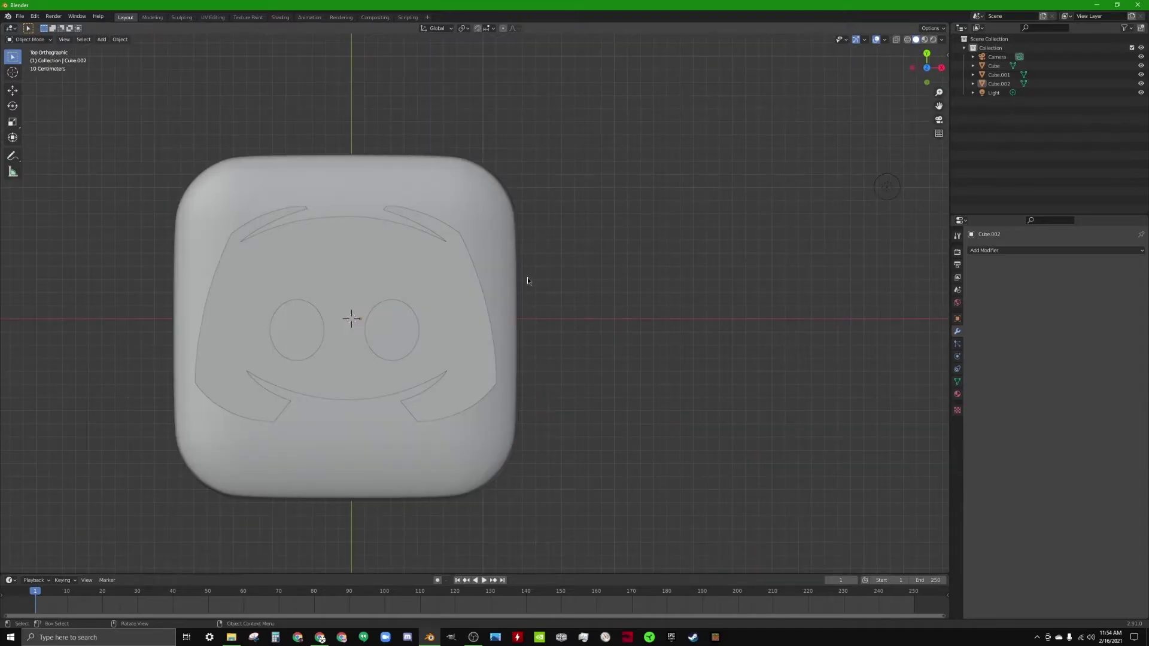
- Switch to the Shading workspace and give the base block a new material with a very dark grey base color
{"action": "left_click", "coordinate": [280, 17]}
{"action": "mouse_move", "coordinate": [702, 236]}
{"action": "middle_mouse_down"}
{"action": "mouse_move", "coordinate": [596, 179]}
{"action": "mouse_move", "coordinate": [546, 214]}
{"action": "middle_mouse_up"}
{"action": "left_click", "coordinate": [547, 214]}
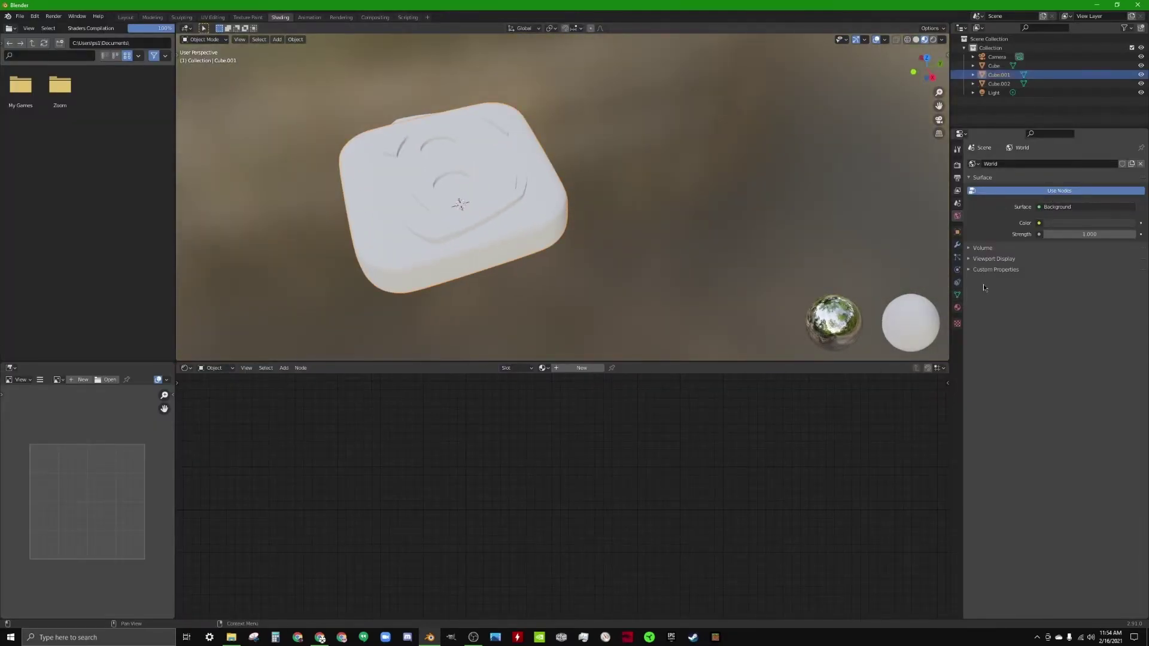
{"action": "left_click", "coordinate": [958, 308]}
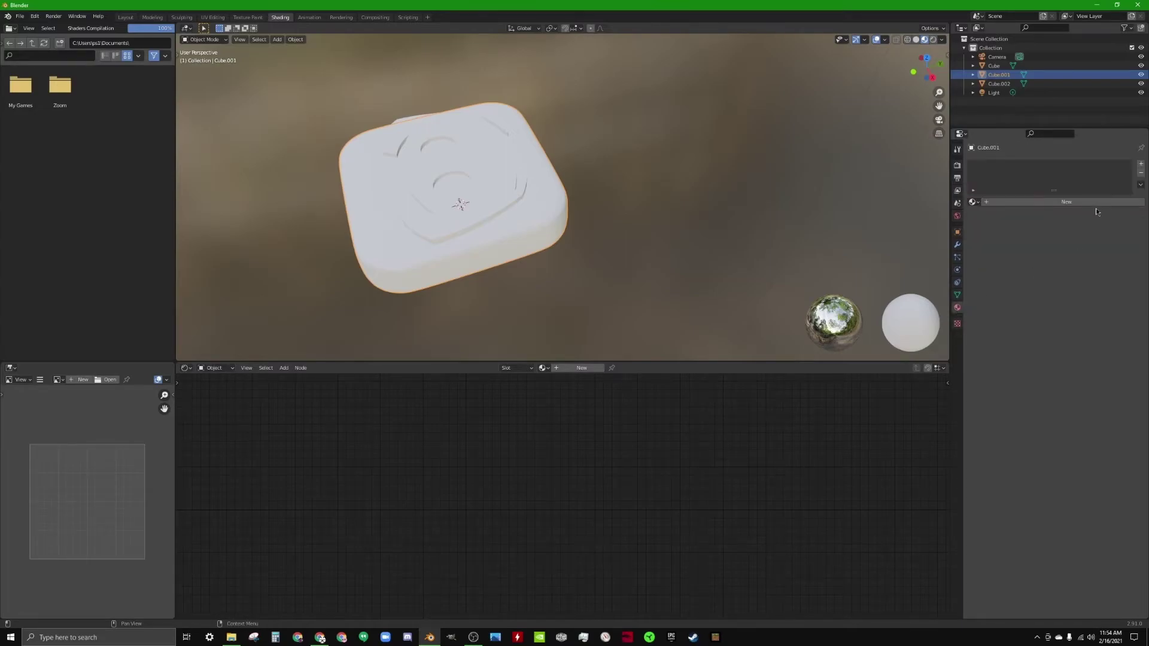
{"action": "left_click", "coordinate": [1086, 205]}
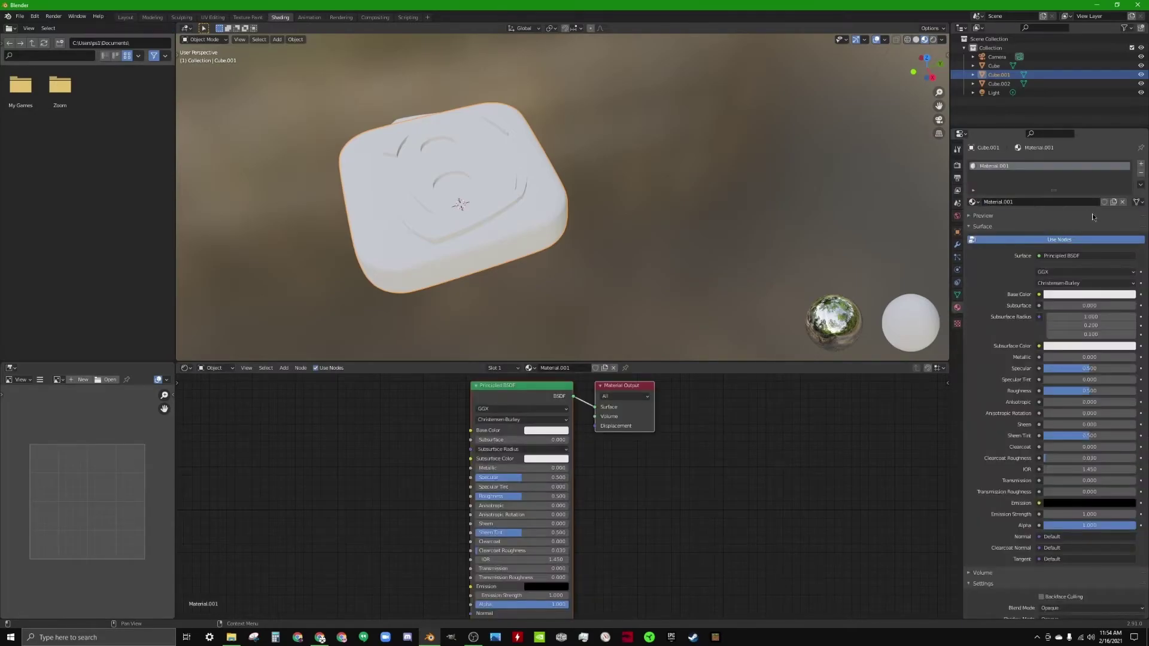
{"action": "left_click", "coordinate": [1076, 295]}
{"action": "left_click_drag", "start_coordinate": [1129, 169], "coordinate": [1129, 217]}
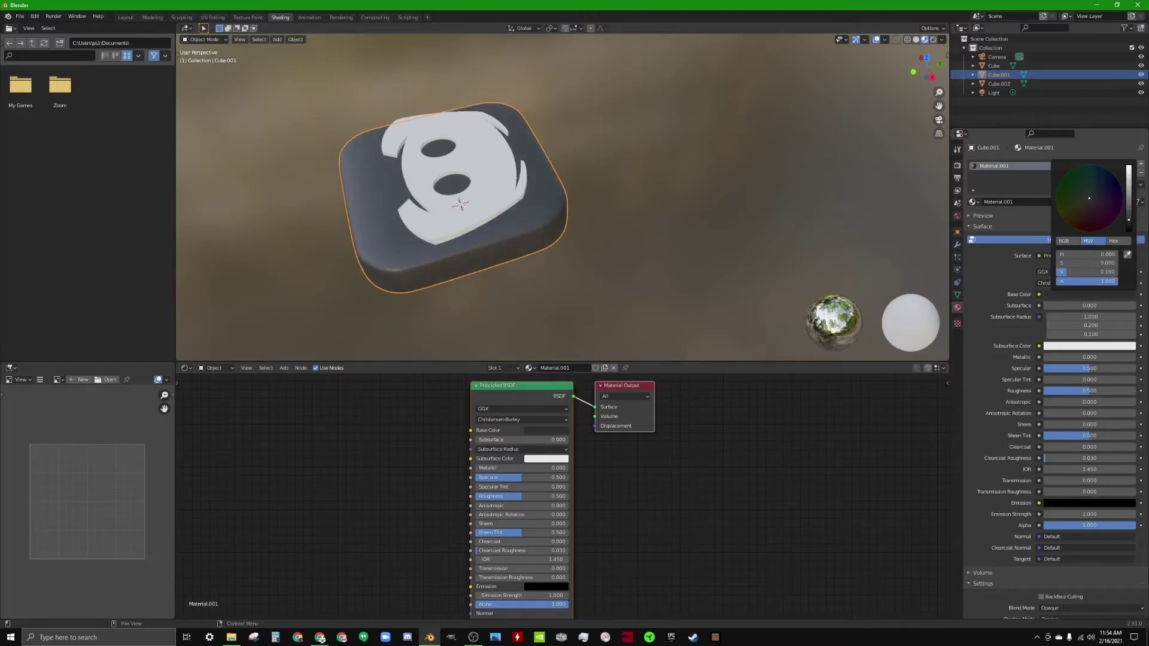
{"action": "left_click_drag", "start_coordinate": [1128, 226], "coordinate": [1128, 217]}
{"action": "middle_click_drag", "start_coordinate": [607, 239], "coordinate": [667, 258]}
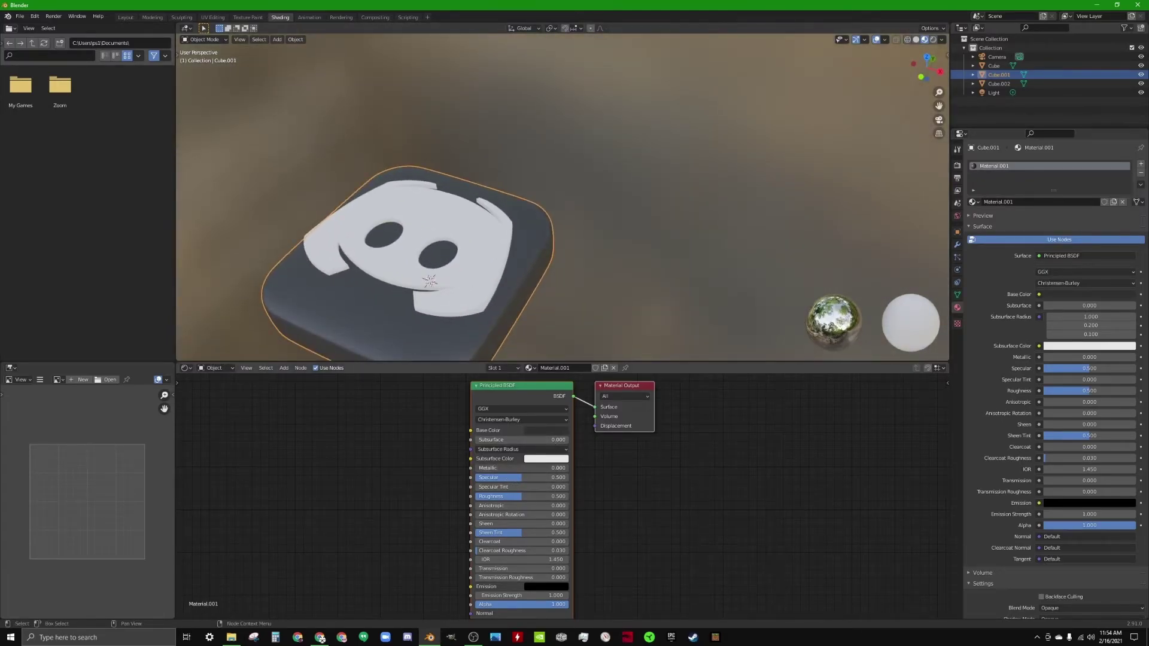
- Set the base block material's Metallic value to 1.000
{"action": "left_click_drag", "start_coordinate": [502, 467], "coordinate": [593, 468]}
{"action": "middle_click_drag", "start_coordinate": [537, 287], "coordinate": [682, 209]}
{"action": "scroll", "coordinate": [486, 233], "scroll_direction": "up", "scroll_amount": 3}
{"action": "middle_click_drag", "start_coordinate": [682, 210], "coordinate": [724, 227]}
{"action": "middle_click_drag", "start_coordinate": [604, 162], "coordinate": [601, 213], "text": "shift"}
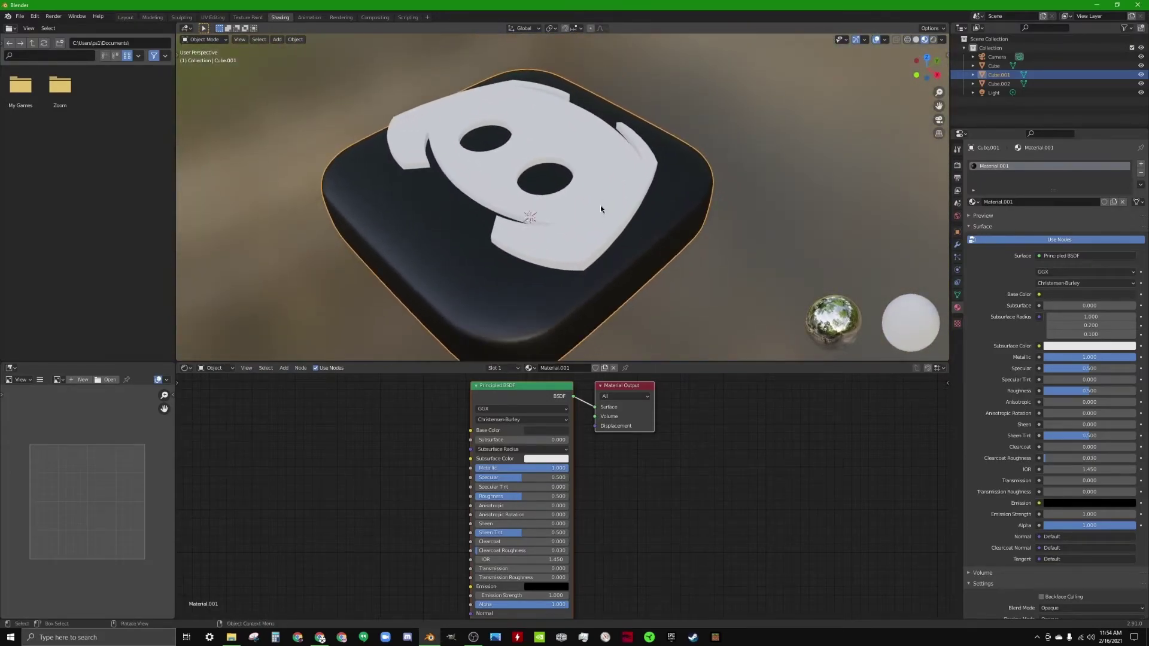
- Give the logo plate a new material with a pure red base color (R 1, G 0, B 0) and Metallic 1.000
{"action": "left_click", "coordinate": [601, 210]}
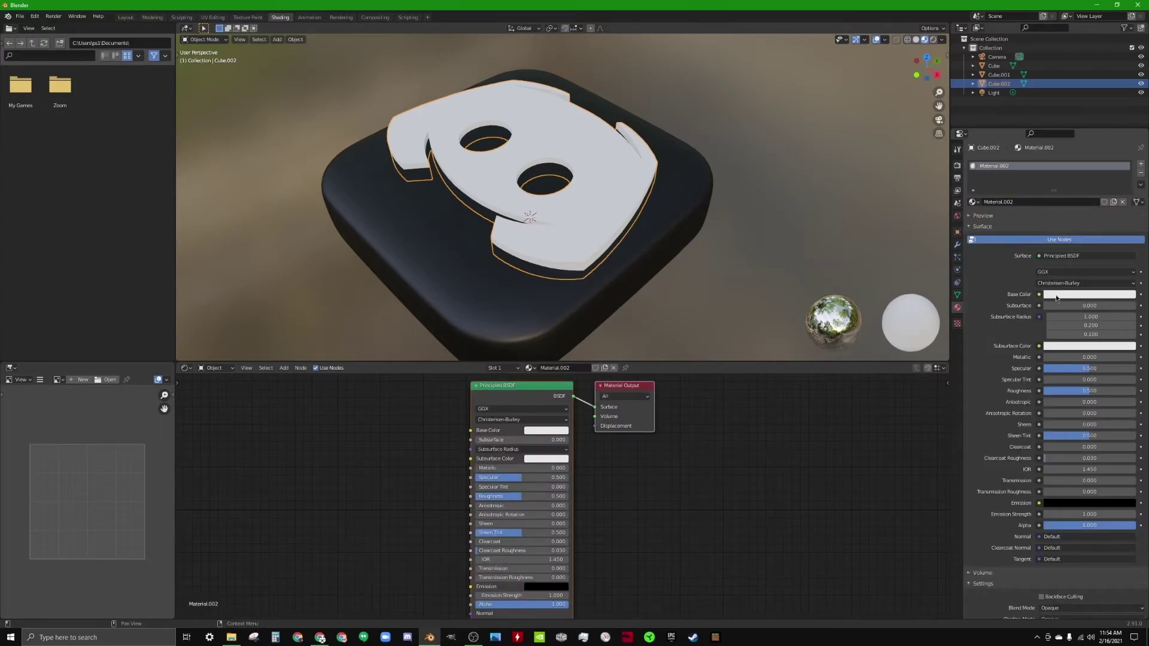
{"action": "left_click", "coordinate": [1055, 295]}
{"action": "left_click_drag", "start_coordinate": [1086, 255], "coordinate": [1116, 255]}
{"action": "key", "text": "BackSpace"}
{"action": "key", "text": "BackSpace"}
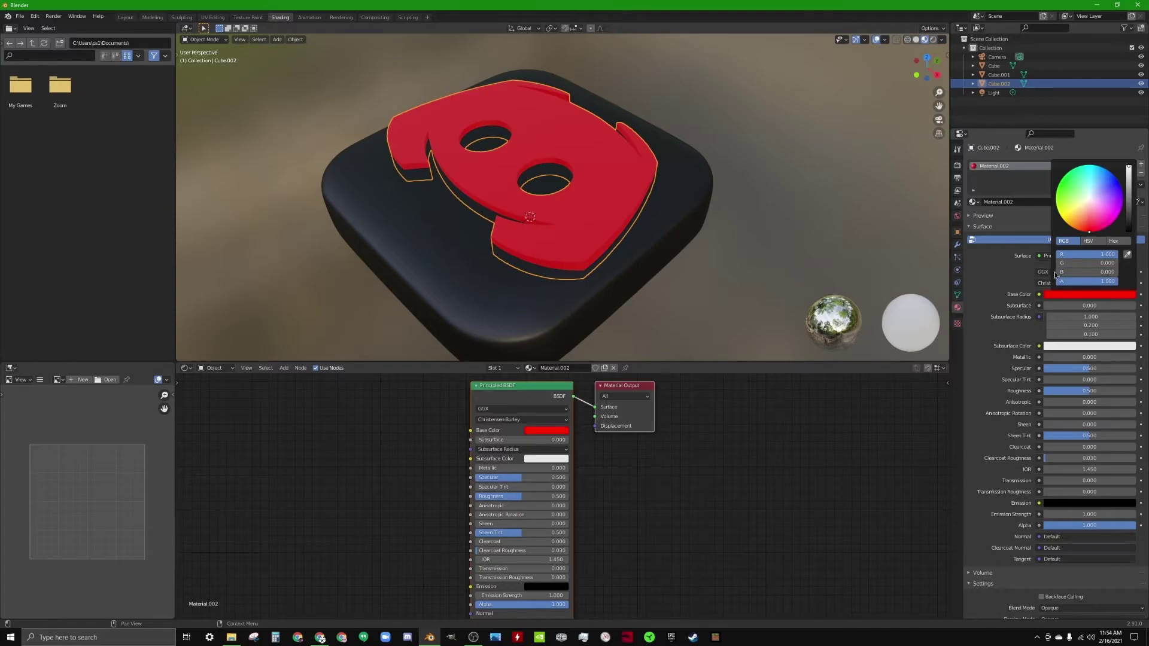
{"action": "left_click_drag", "start_coordinate": [511, 472], "coordinate": [572, 472]}
{"action": "middle_click_drag", "start_coordinate": [687, 250], "coordinate": [727, 283]}
- Rotate the camera about the Z axis in top view until it is square with the Y axis
{"action": "key", "text": "KP_7"}
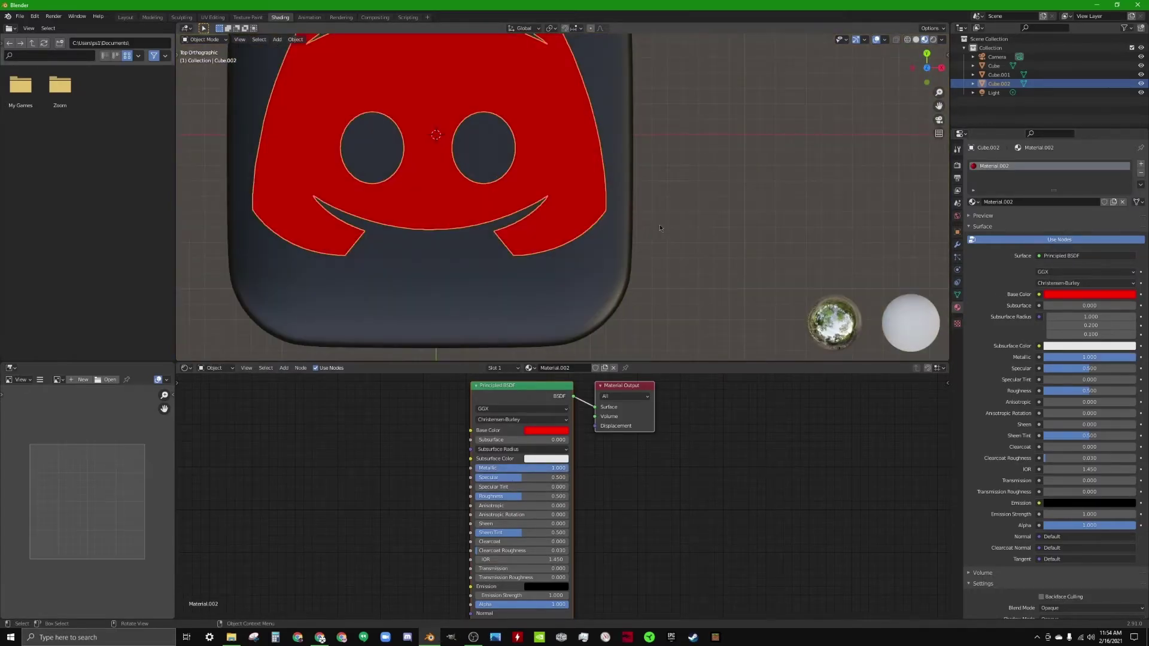
{"action": "scroll", "coordinate": [730, 257], "scroll_direction": "down", "scroll_amount": 3}
{"action": "left_click", "coordinate": [772, 208]}
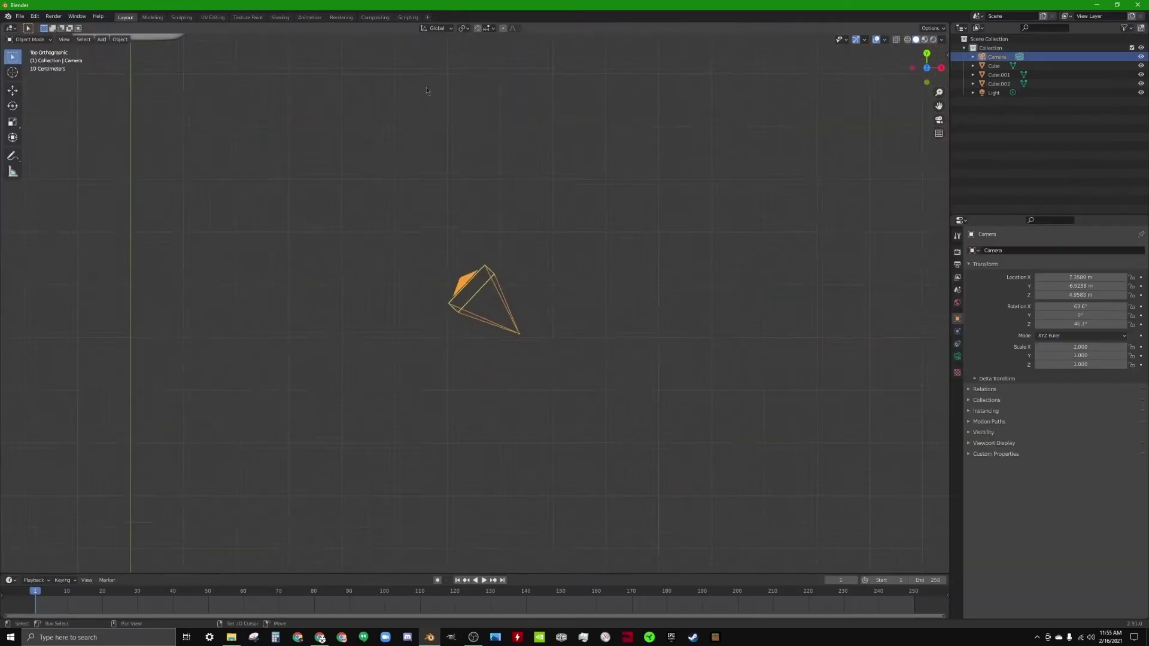
{"action": "key", "text": "r"}
{"action": "key", "text": "z"}
{"action": "left_click", "coordinate": [705, 167]}
- Tilt the camera in side view until it points straight down
{"action": "key", "text": "KP_3"}
{"action": "scroll", "coordinate": [757, 231], "scroll_direction": "up", "scroll_amount": 3}
{"action": "middle_click_drag", "start_coordinate": [663, 219], "coordinate": [662, 292], "text": "shift"}
{"action": "key", "text": "r"}
{"action": "left_click", "coordinate": [521, 308]}
{"action": "key", "text": "KP_7"}
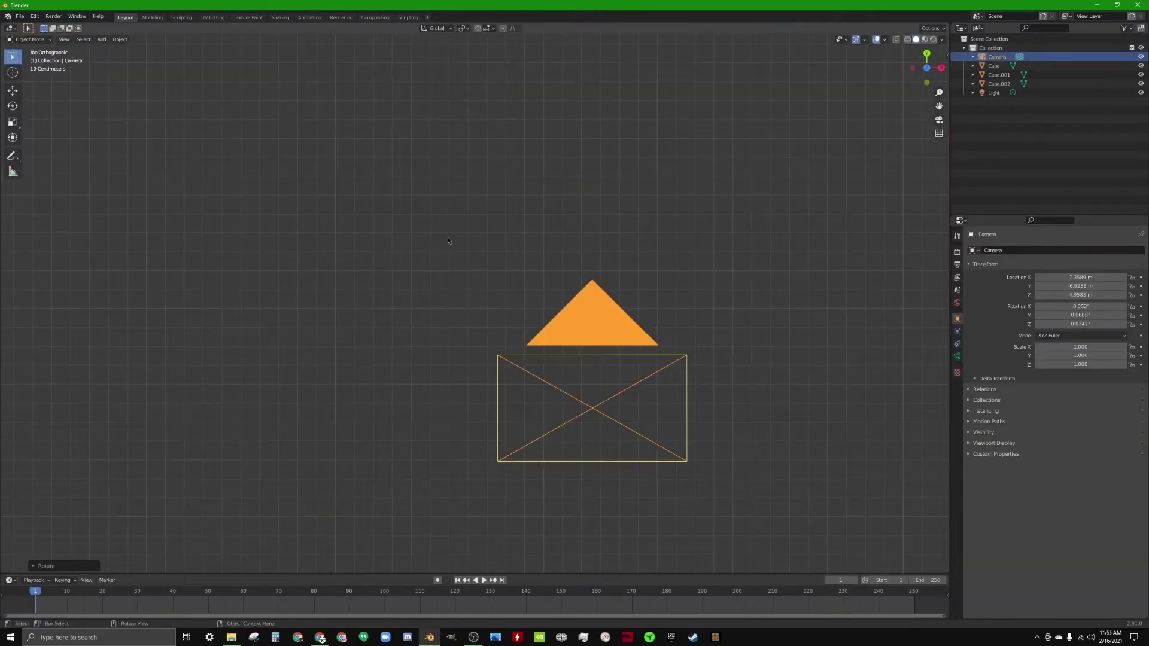
- Move the camera in top view so it sits centered over the icon
{"action": "scroll", "coordinate": [282, 327], "scroll_direction": "down", "scroll_amount": 8}
{"action": "key", "text": "g"}
{"action": "left_click", "coordinate": [452, 169]}
{"action": "left_click", "coordinate": [938, 119]}
{"action": "key", "text": "KP_7"}
{"action": "middle_click_drag", "start_coordinate": [554, 351], "coordinate": [717, 450], "text": "shift"}
{"action": "scroll", "coordinate": [716, 451], "scroll_direction": "up", "scroll_amount": 5}
{"action": "left_click", "coordinate": [717, 450]}
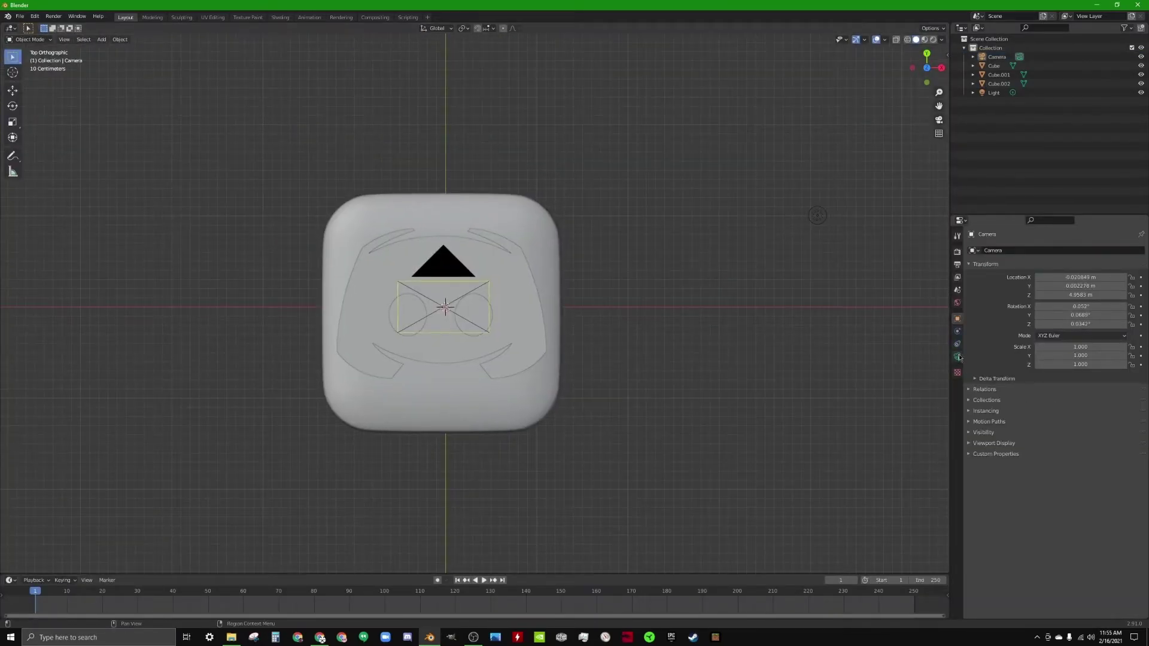
- Set the render output resolution to 1200 by 1200 px
{"action": "left_click", "coordinate": [444, 270]}
{"action": "left_click", "coordinate": [958, 357]}
{"action": "left_click", "coordinate": [958, 252]}
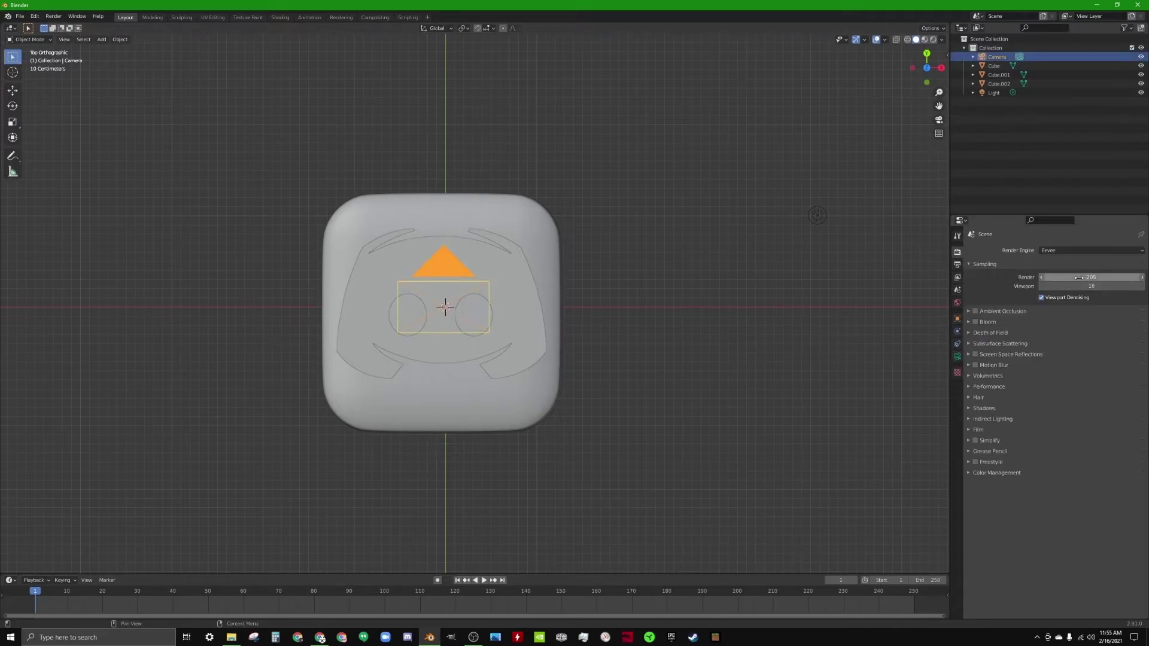
{"action": "left_click", "coordinate": [957, 265]}
{"action": "type", "text": "00"}
{"action": "key", "text": "Return"}
- Look through the camera and lock it to the view with Camera to View
{"action": "key", "text": "KP_0"}
{"action": "key", "text": "n"}
{"action": "left_click", "coordinate": [943, 94]}
{"action": "left_click", "coordinate": [883, 161]}
{"action": "scroll", "coordinate": [615, 184], "scroll_direction": "up", "scroll_amount": 3}
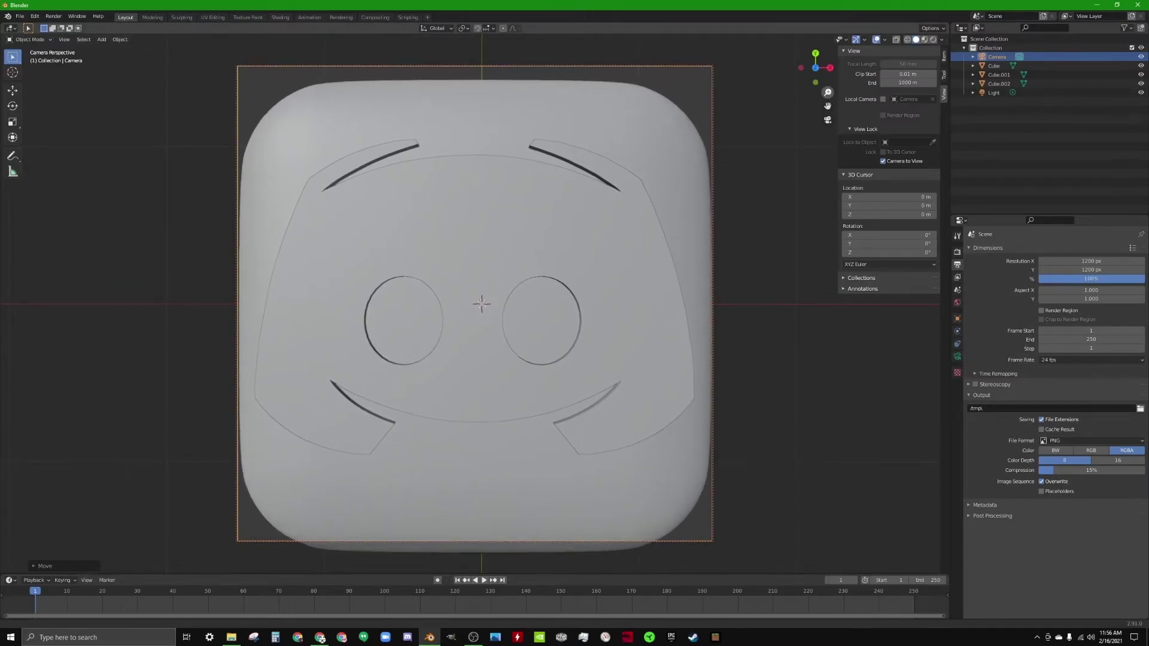
- Fine-tune the camera's distance, rotation and tilt so the icon fills the square frame evenly
{"action": "left_click_drag", "start_coordinate": [827, 92], "coordinate": [828, 89]}
{"action": "key", "text": "r"}
{"action": "left_click", "coordinate": [470, 246]}
{"action": "middle_click_drag", "start_coordinate": [470, 246], "coordinate": [471, 202]}
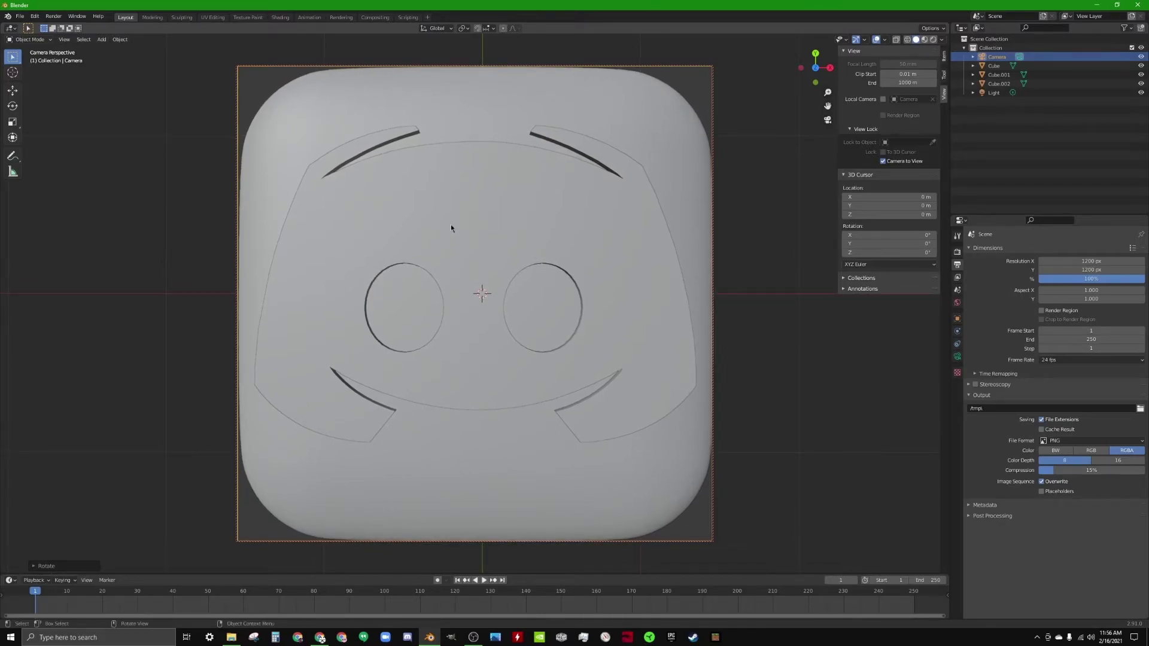
- Delete the scene's existing light in top view
{"action": "key", "text": "KP_7"}
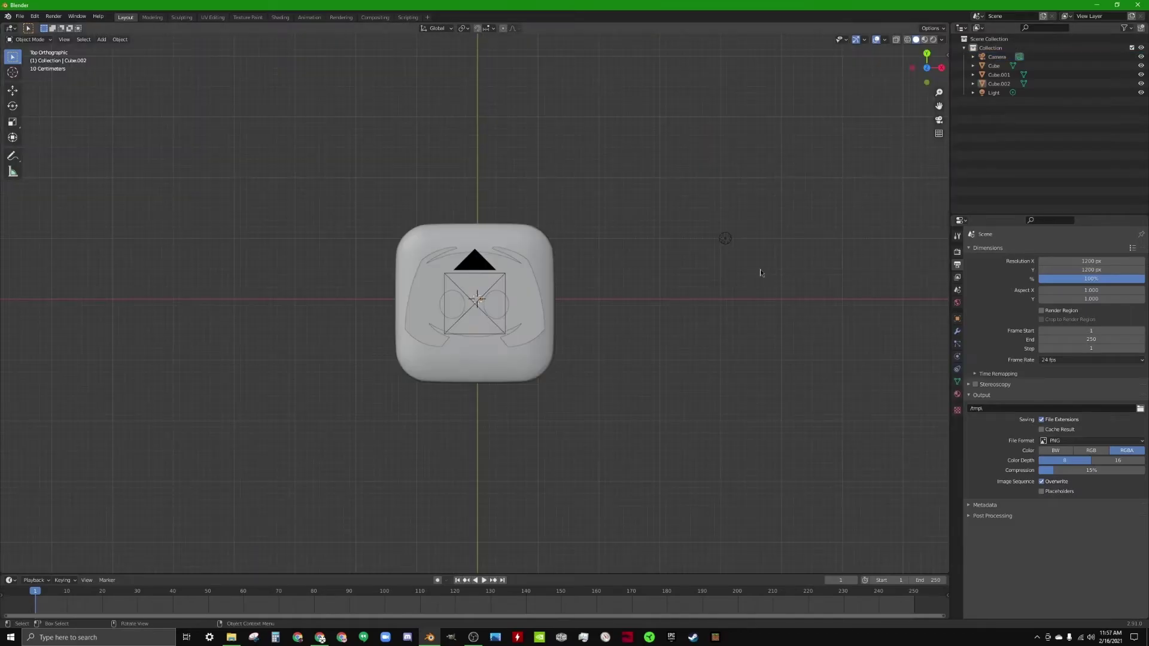
{"action": "left_click", "coordinate": [726, 239]}
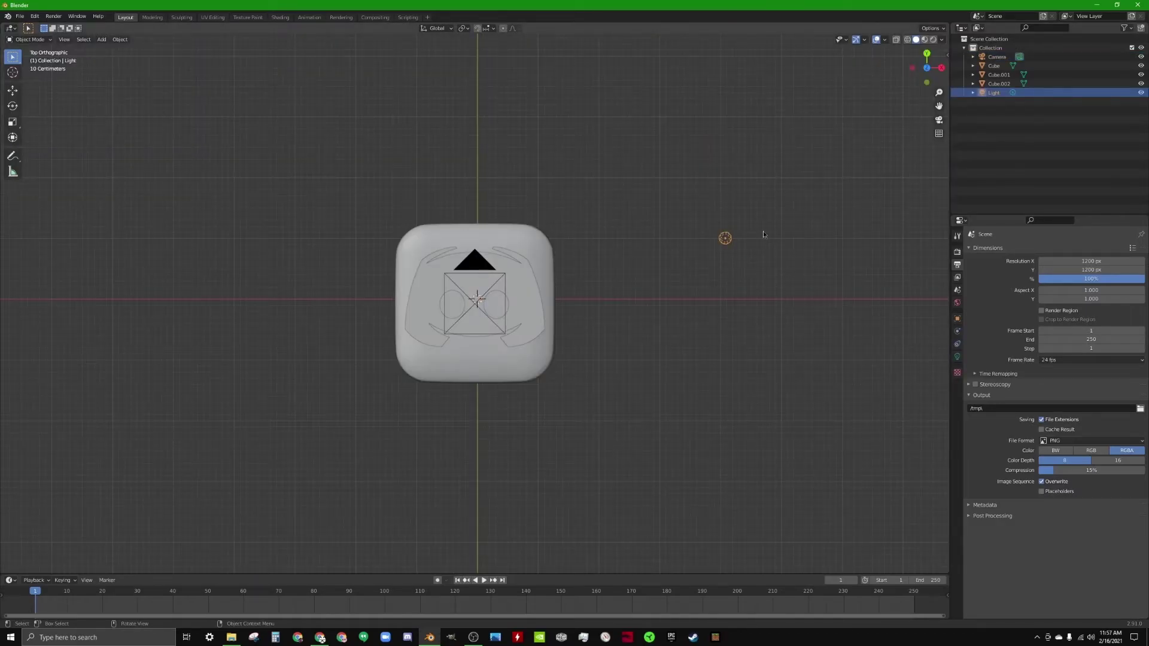
{"action": "key", "text": "Delete"}
{"action": "scroll", "coordinate": [684, 294], "scroll_direction": "up", "scroll_amount": 5}
{"action": "scroll", "coordinate": [685, 298], "scroll_direction": "down", "scroll_amount": 6}
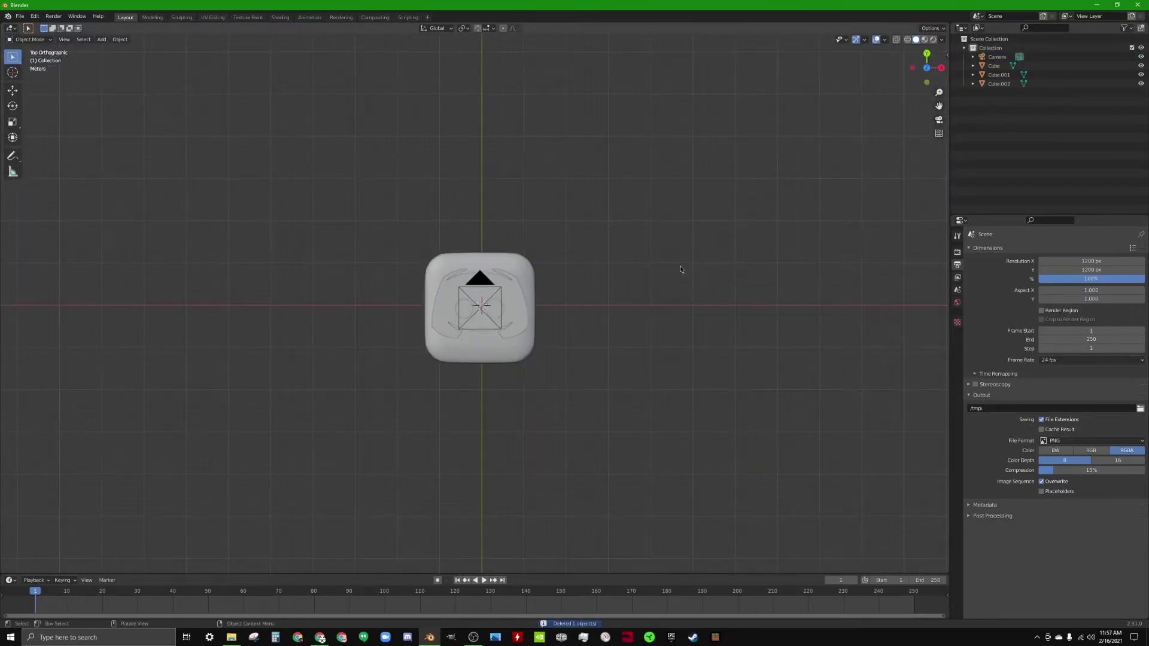
- Add a Sun light at the center of the scene
{"action": "key", "text": "shift+a"}
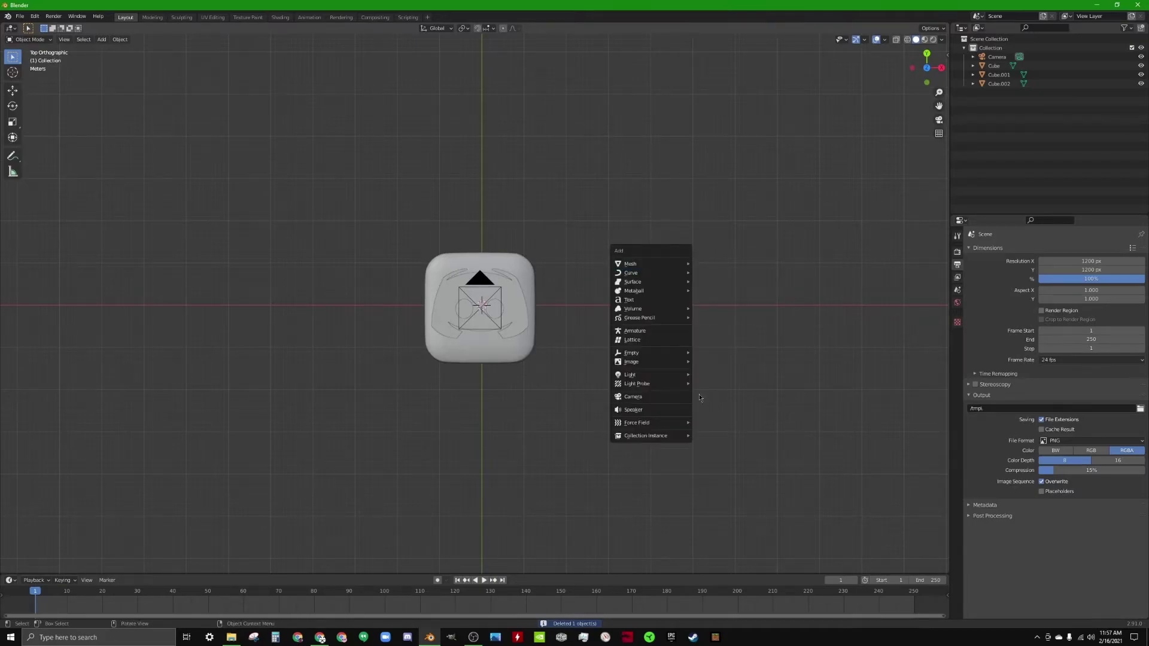
{"action": "mouse_move", "coordinate": [682, 376]}
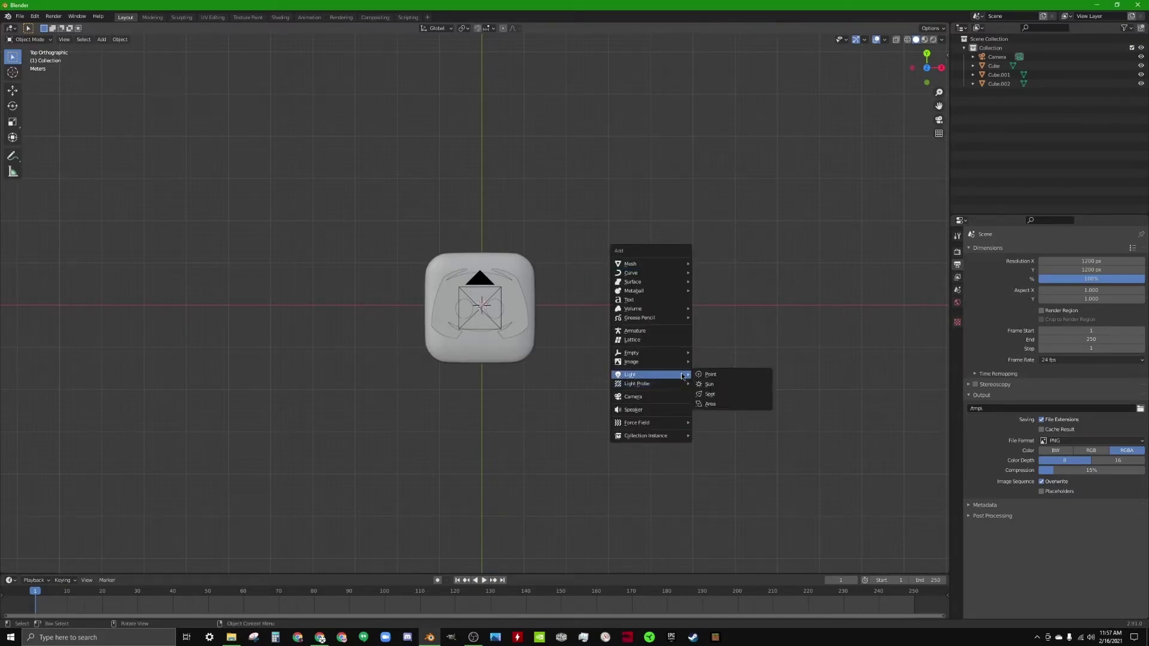
{"action": "left_click", "coordinate": [756, 381]}
{"action": "middle_click_drag", "start_coordinate": [744, 385], "coordinate": [713, 289]}
{"action": "key", "text": "KP_7"}
- Raise the Sun light along the Z axis above the icon
{"action": "key", "text": "KP_1"}
{"action": "scroll", "coordinate": [602, 363], "scroll_direction": "up", "scroll_amount": 5}
{"action": "middle_click_drag", "start_coordinate": [602, 363], "coordinate": [562, 347], "text": "shift"}
{"action": "key", "text": "g"}
{"action": "key", "text": "z"}
{"action": "left_click", "coordinate": [558, 308]}
{"action": "key", "text": "KP_7"}
{"action": "scroll", "coordinate": [594, 328], "scroll_direction": "down", "scroll_amount": 5}
{"action": "scroll", "coordinate": [559, 351], "scroll_direction": "up", "scroll_amount": 5}
{"action": "left_click", "coordinate": [708, 325]}
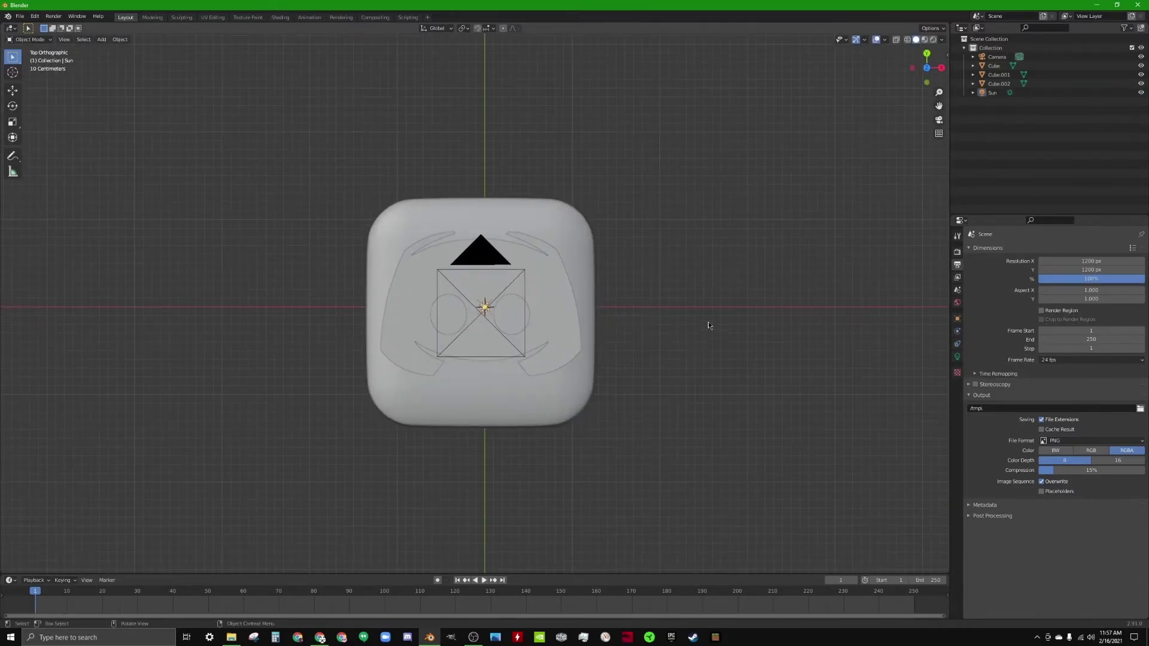
- Switch the viewport to rendered shading and check the icon's materials and lighting in top view
{"action": "left_click", "coordinate": [933, 39]}
{"action": "middle_click_drag", "start_coordinate": [705, 267], "coordinate": [671, 281]}
{"action": "key", "text": "KP_7"}
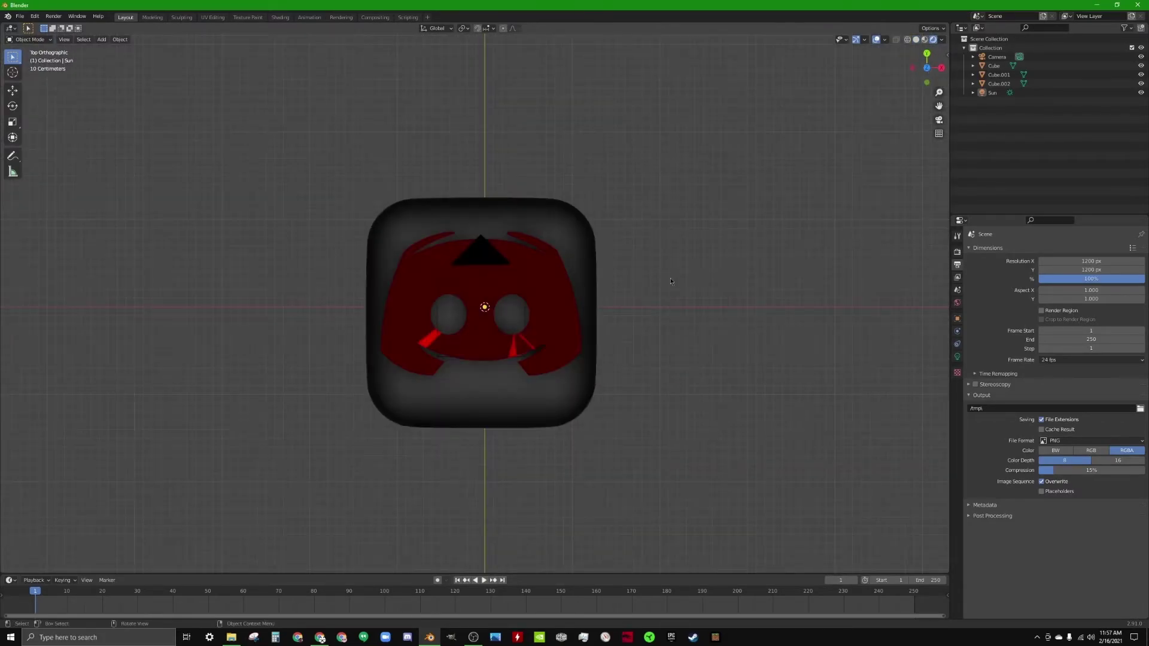
{"action": "scroll", "coordinate": [694, 304], "scroll_direction": "up", "scroll_amount": 5}
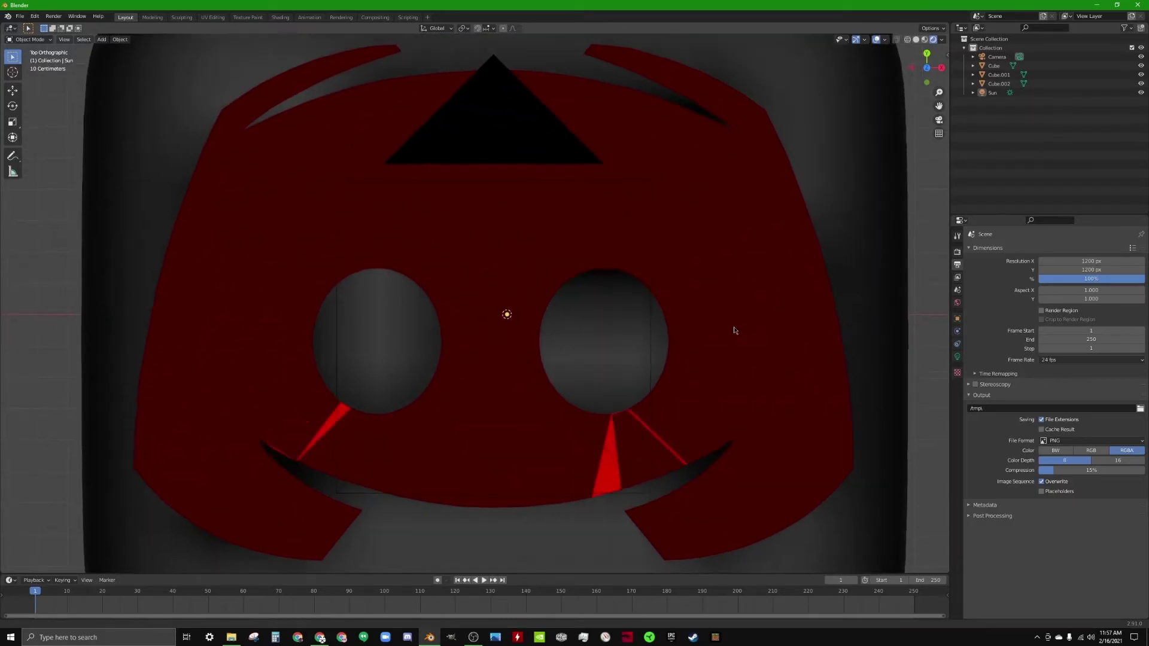
{"action": "scroll", "coordinate": [739, 328], "scroll_direction": "down", "scroll_amount": 6}
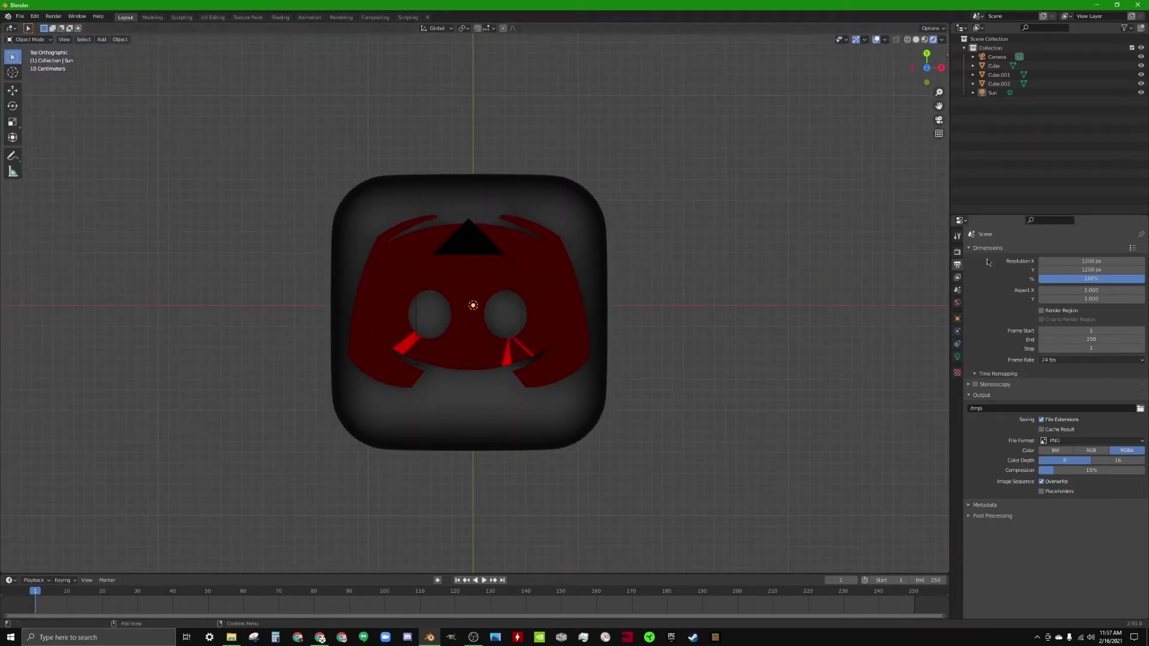
- Change the render engine to Cycles and check the icon in top view
{"action": "left_click", "coordinate": [957, 235]}
{"action": "left_click", "coordinate": [957, 252]}
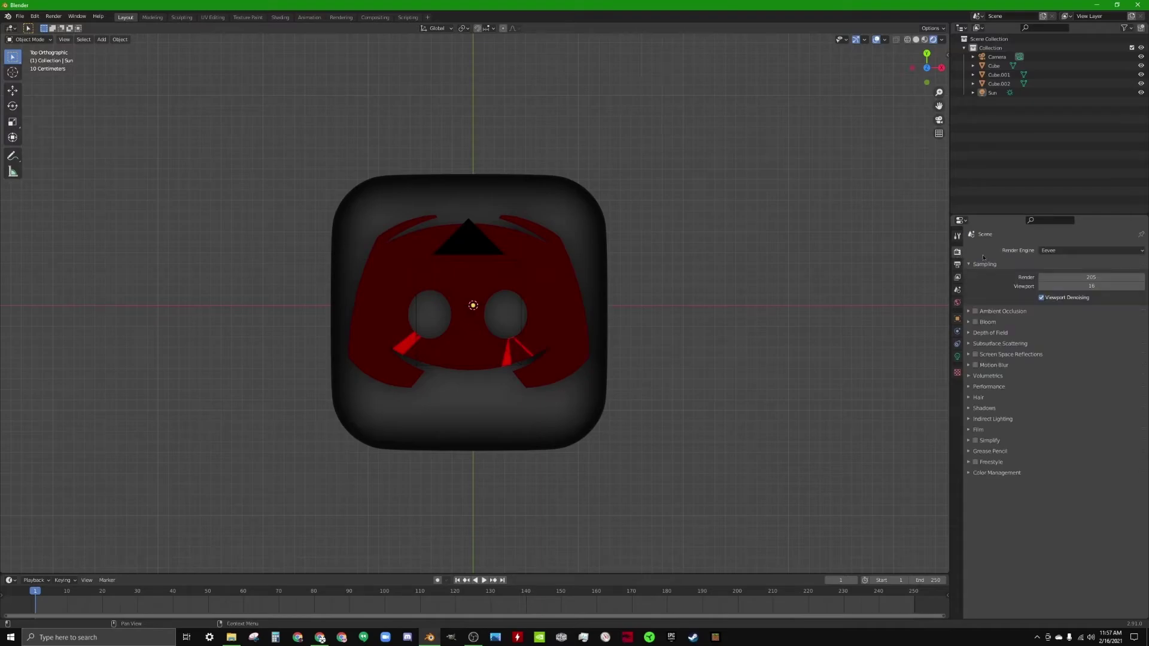
{"action": "left_click", "coordinate": [1071, 250]}
{"action": "left_click", "coordinate": [1066, 281]}
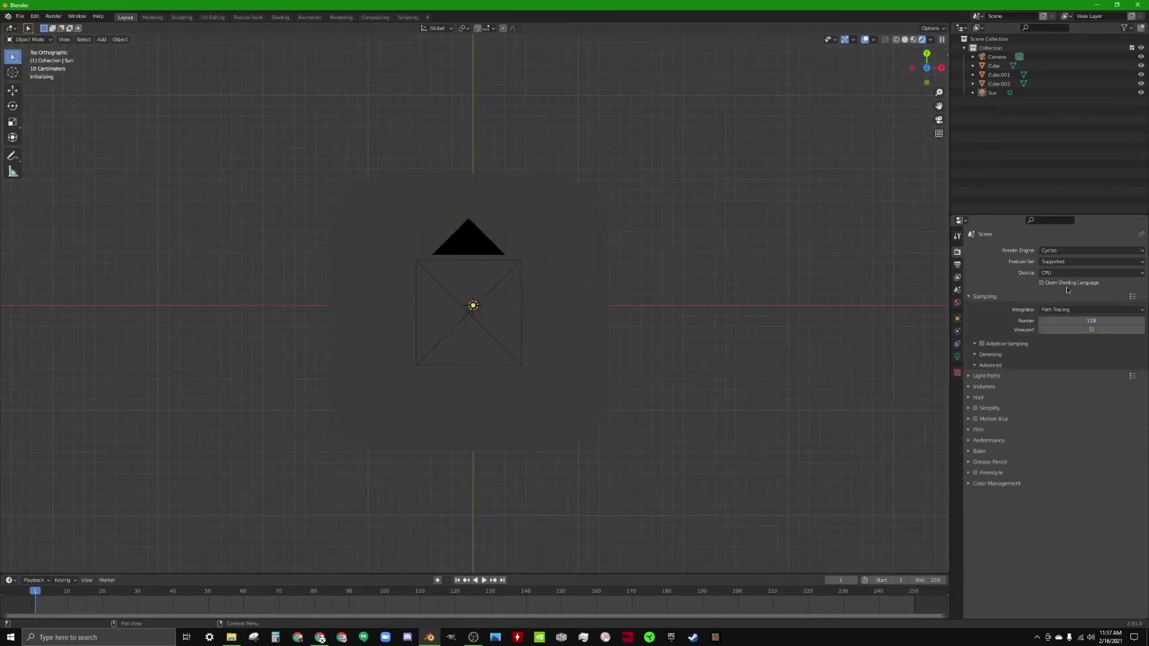
{"action": "middle_click_drag", "start_coordinate": [698, 351], "coordinate": [668, 323]}
{"action": "key", "text": "KP_7"}
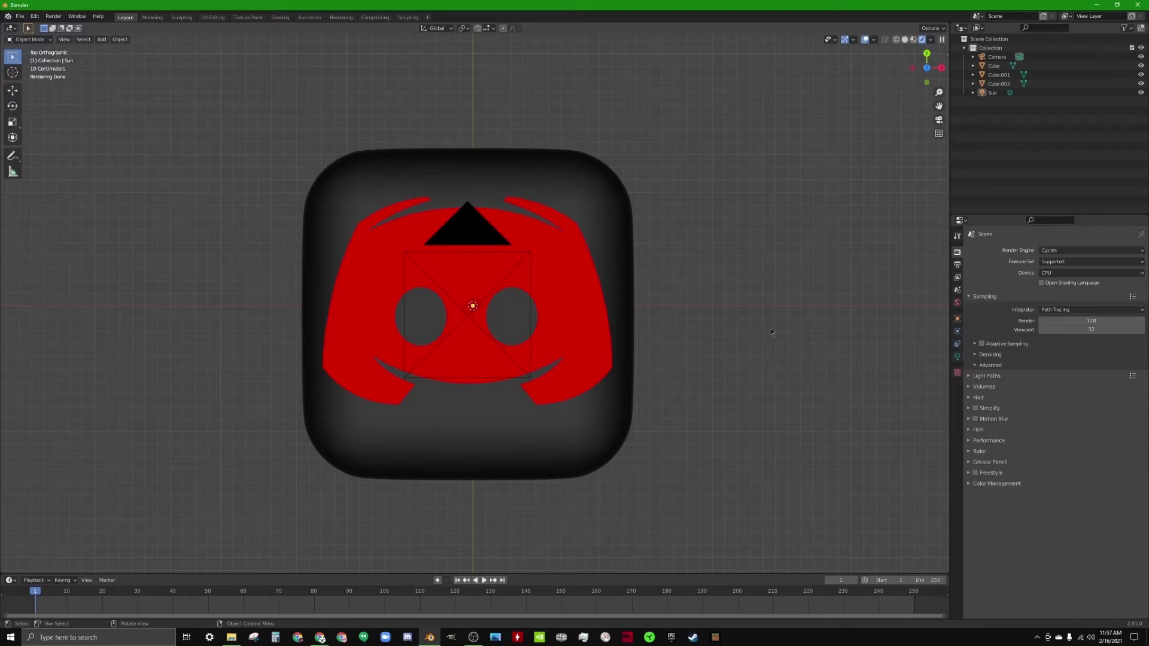
- Switch to the Rendering workspace, render a still image of the icon and maximize the render window
{"action": "left_click", "coordinate": [341, 17]}
{"action": "key", "text": "F12"}
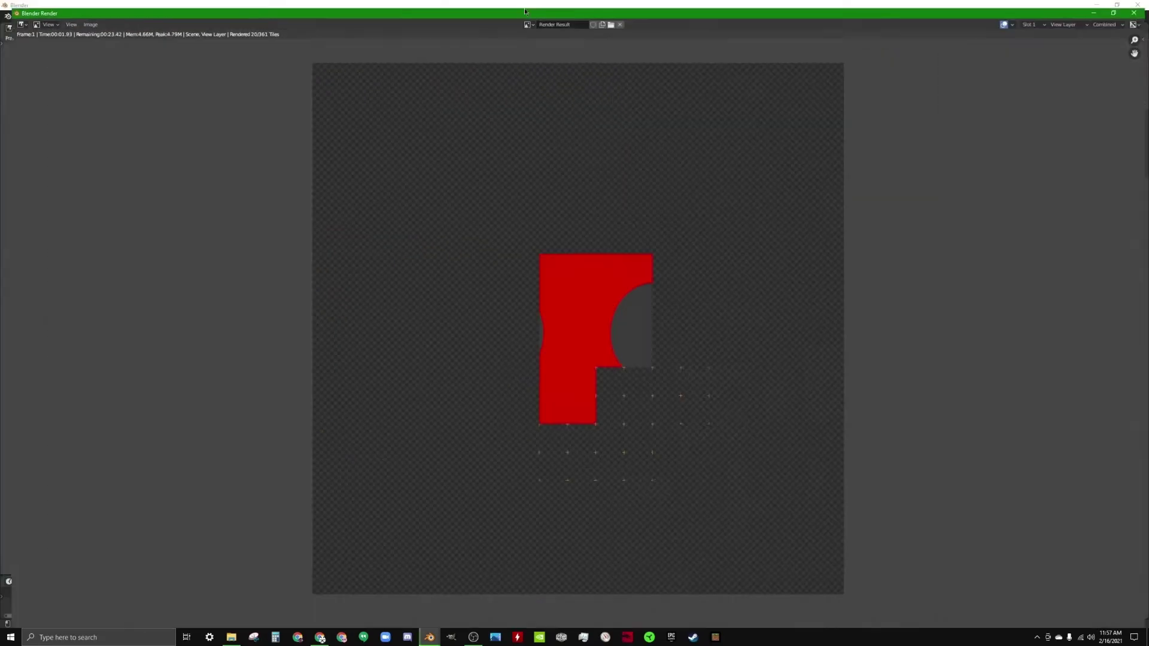
{"action": "double_click", "coordinate": [525, 10]}
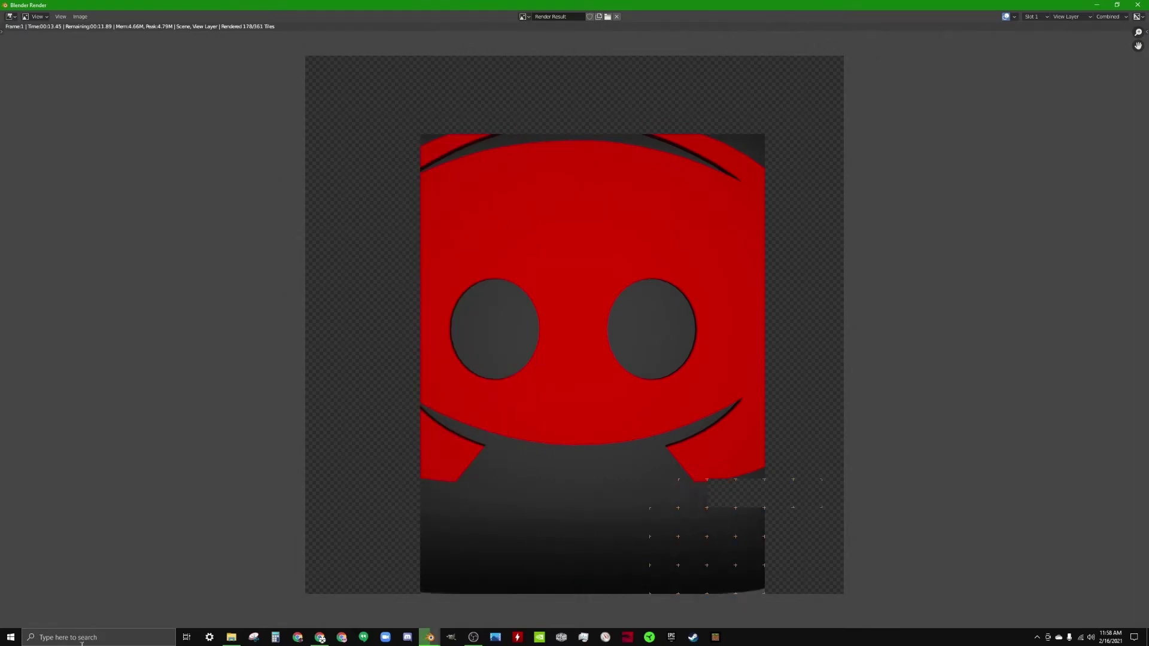
- Examine the rendered icon's logo edges, eye openings and base block up close and as a whole
{"action": "scroll", "coordinate": [880, 292], "scroll_direction": "down", "scroll_amount": 5}
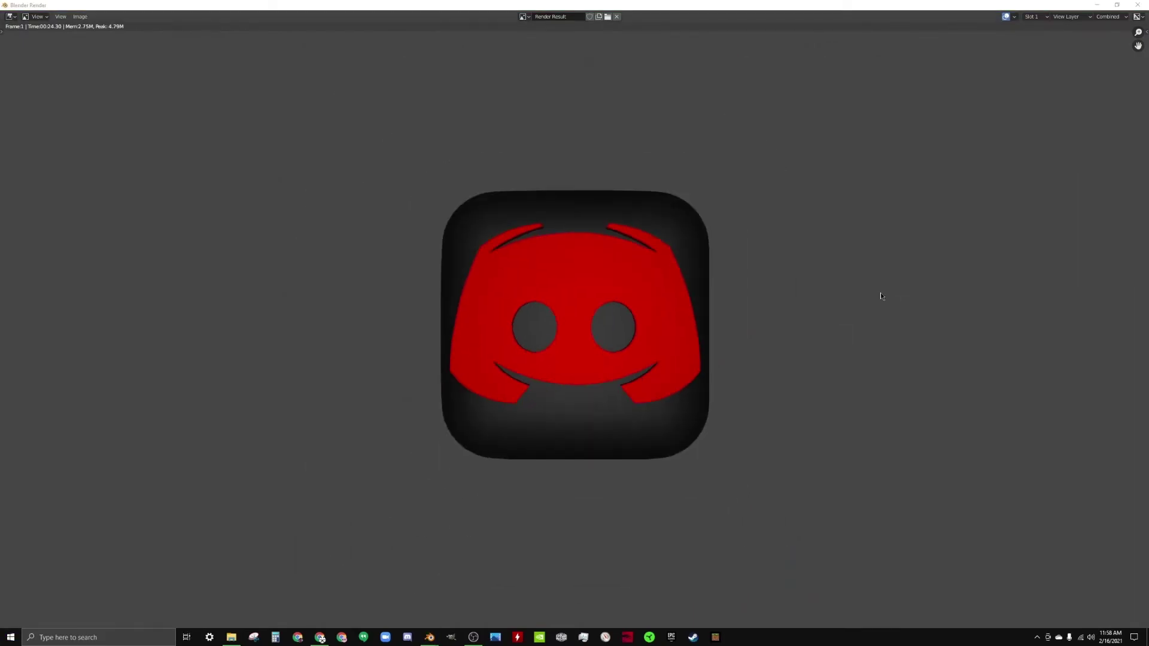
{"action": "scroll", "coordinate": [885, 306], "scroll_direction": "up", "scroll_amount": 6}
{"action": "middle_click_drag", "start_coordinate": [890, 306], "coordinate": [862, 274]}
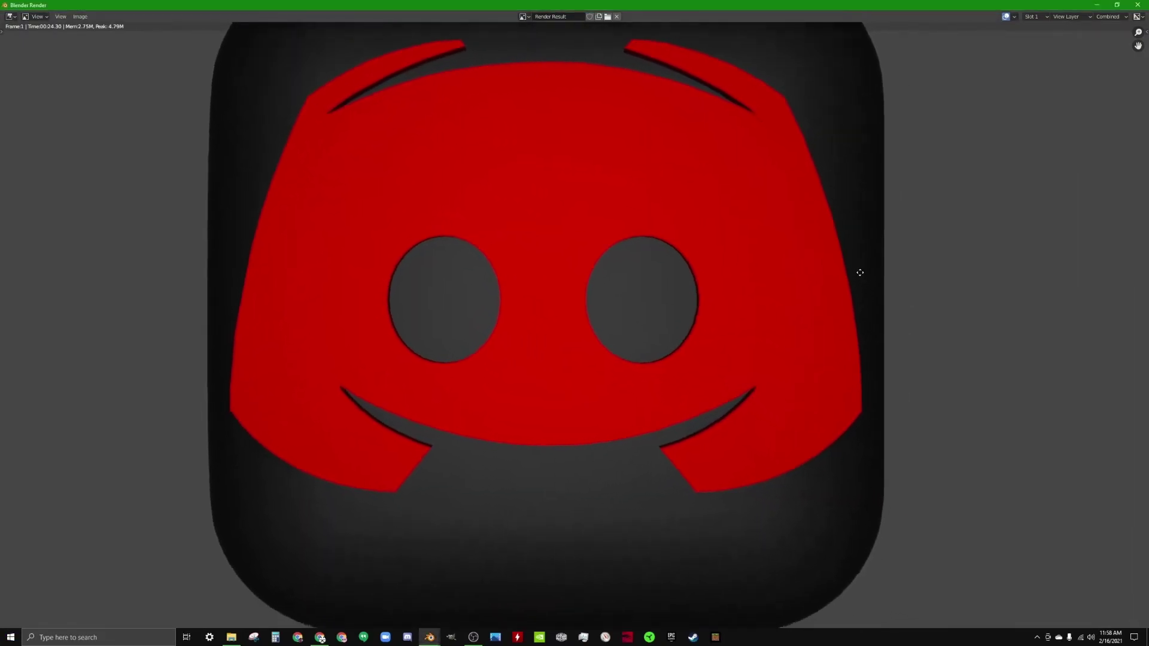
{"action": "scroll", "coordinate": [862, 274], "scroll_direction": "down", "scroll_amount": 4}
{"action": "scroll", "coordinate": [799, 303], "scroll_direction": "up", "scroll_amount": 3}
{"action": "middle_click_drag", "start_coordinate": [798, 289], "coordinate": [738, 288]}
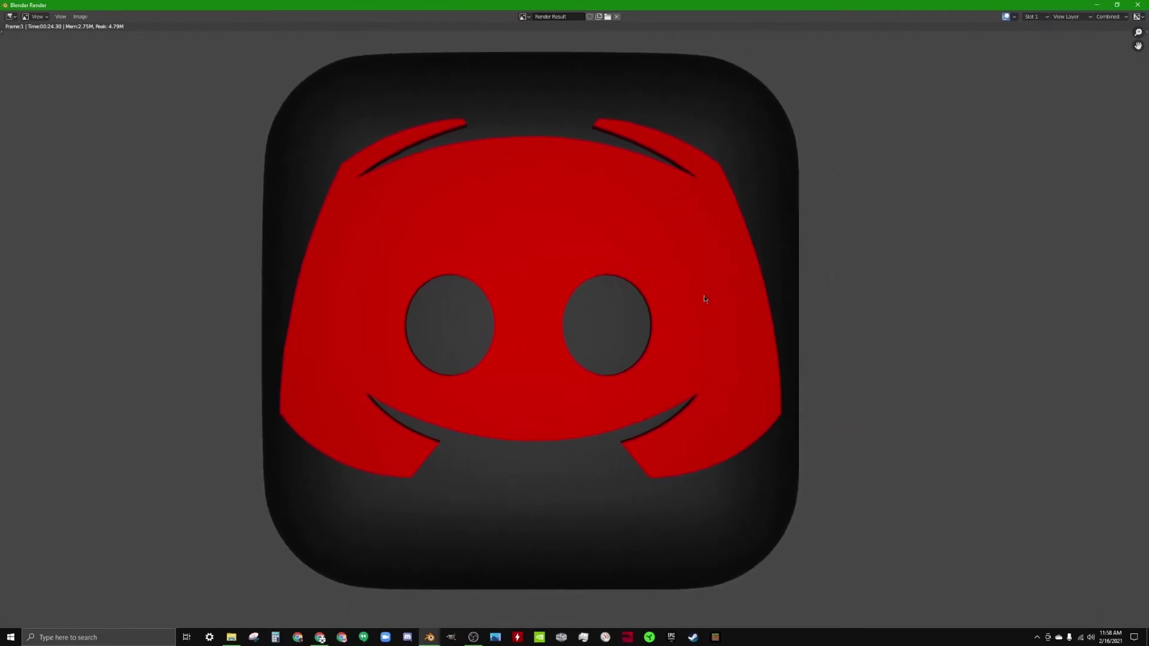